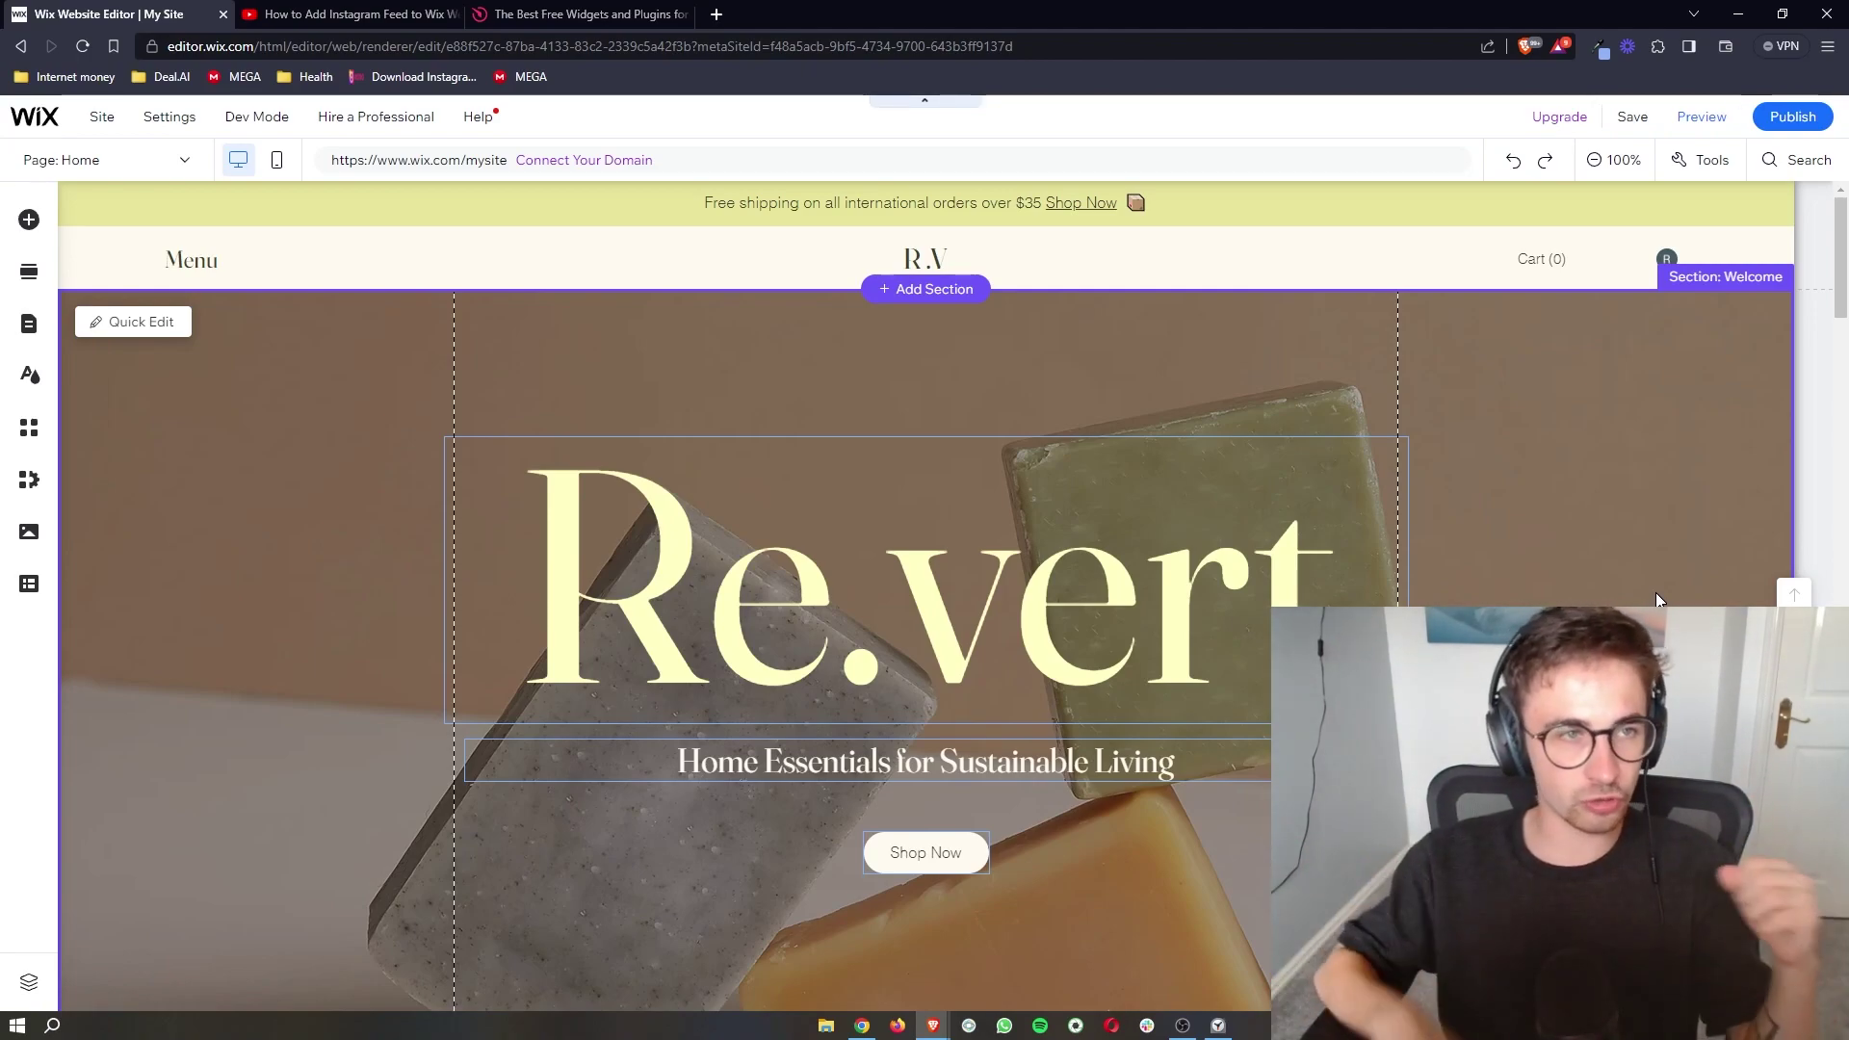
Step: Look over the tutorial video page and its description
scroll(1371, 528, "down", 10)
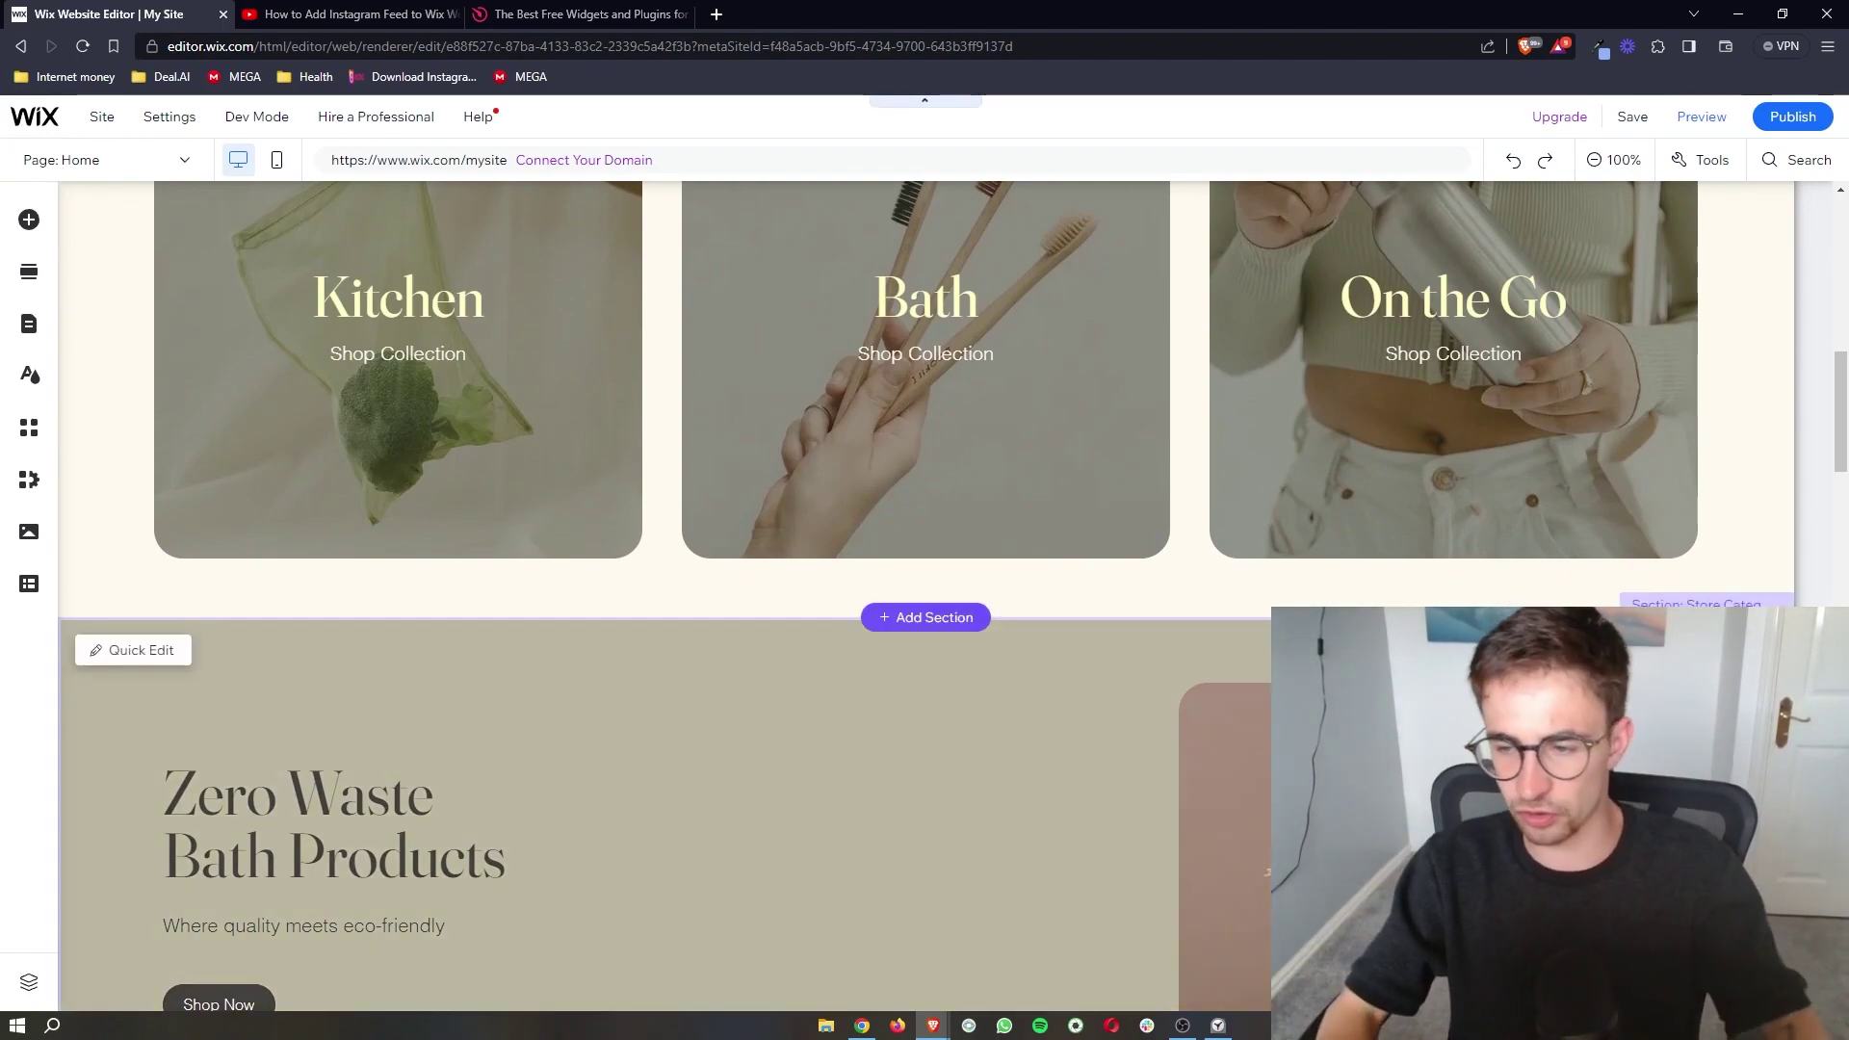
scroll(926, 595, "up", 10)
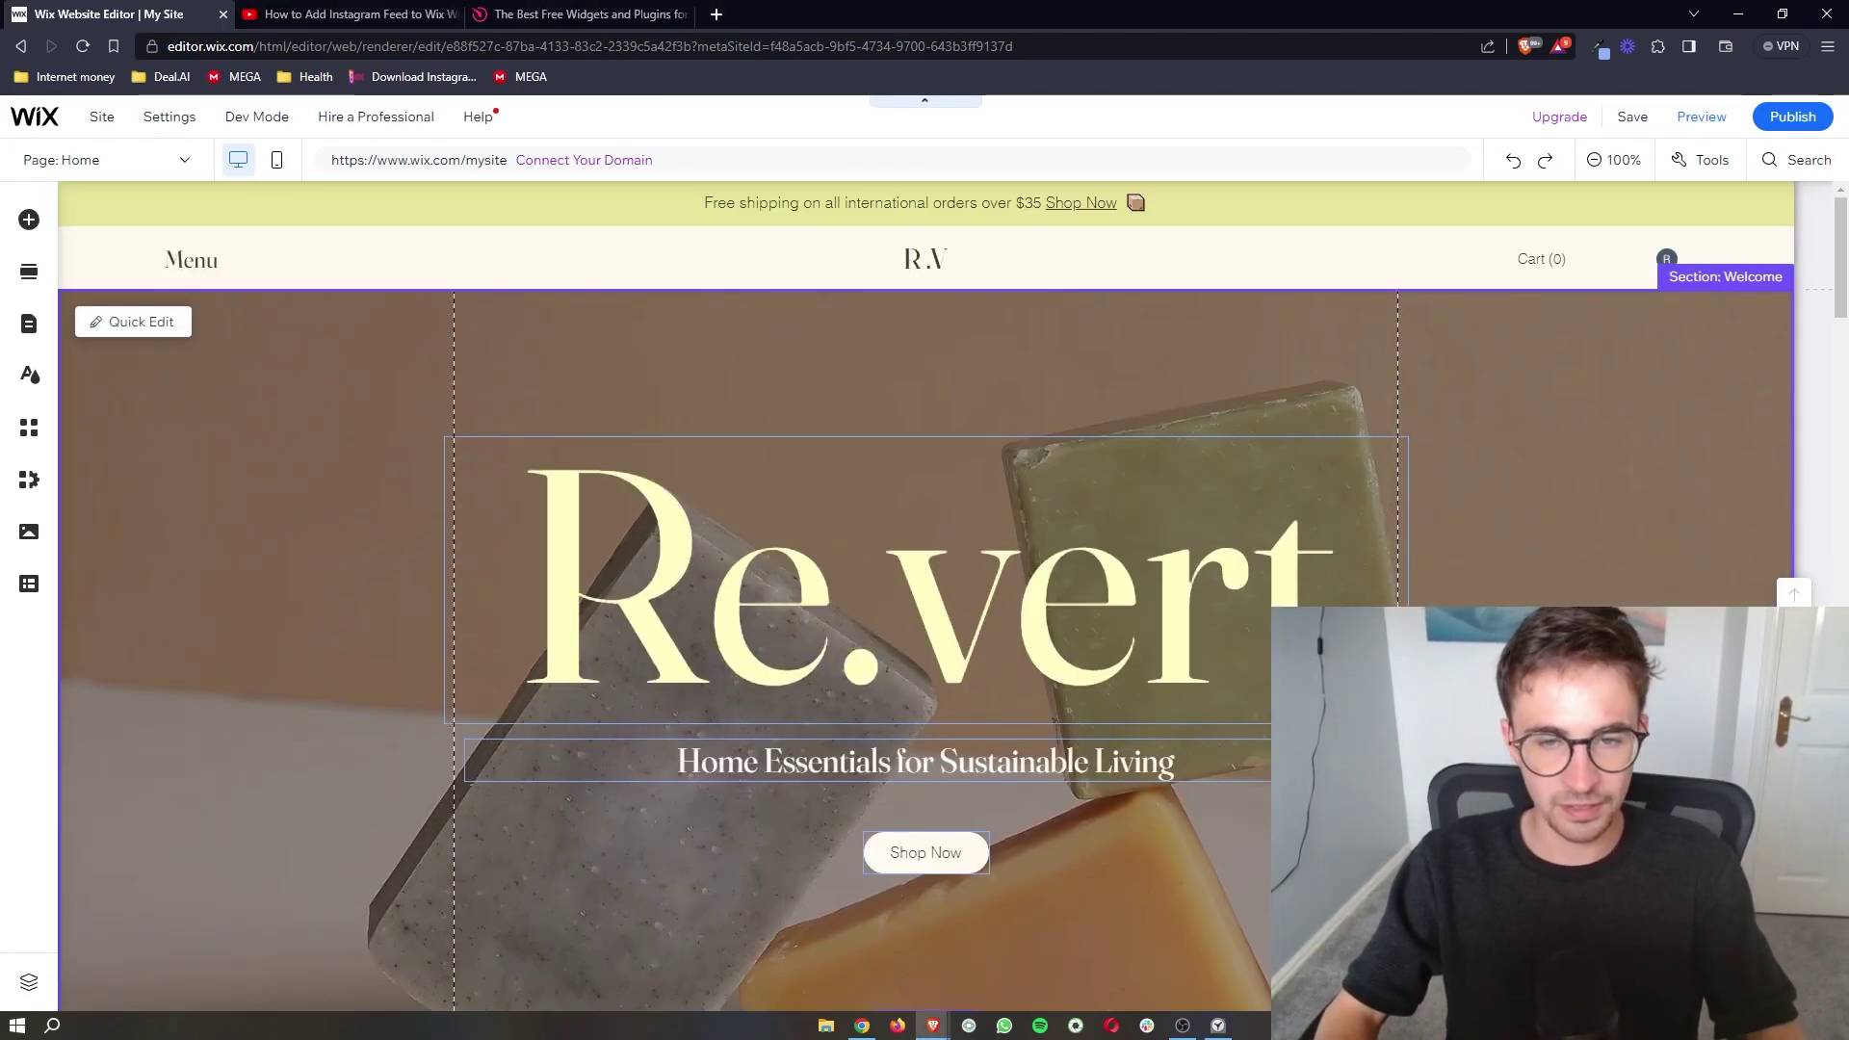
scroll(1071, 315, "down", 3)
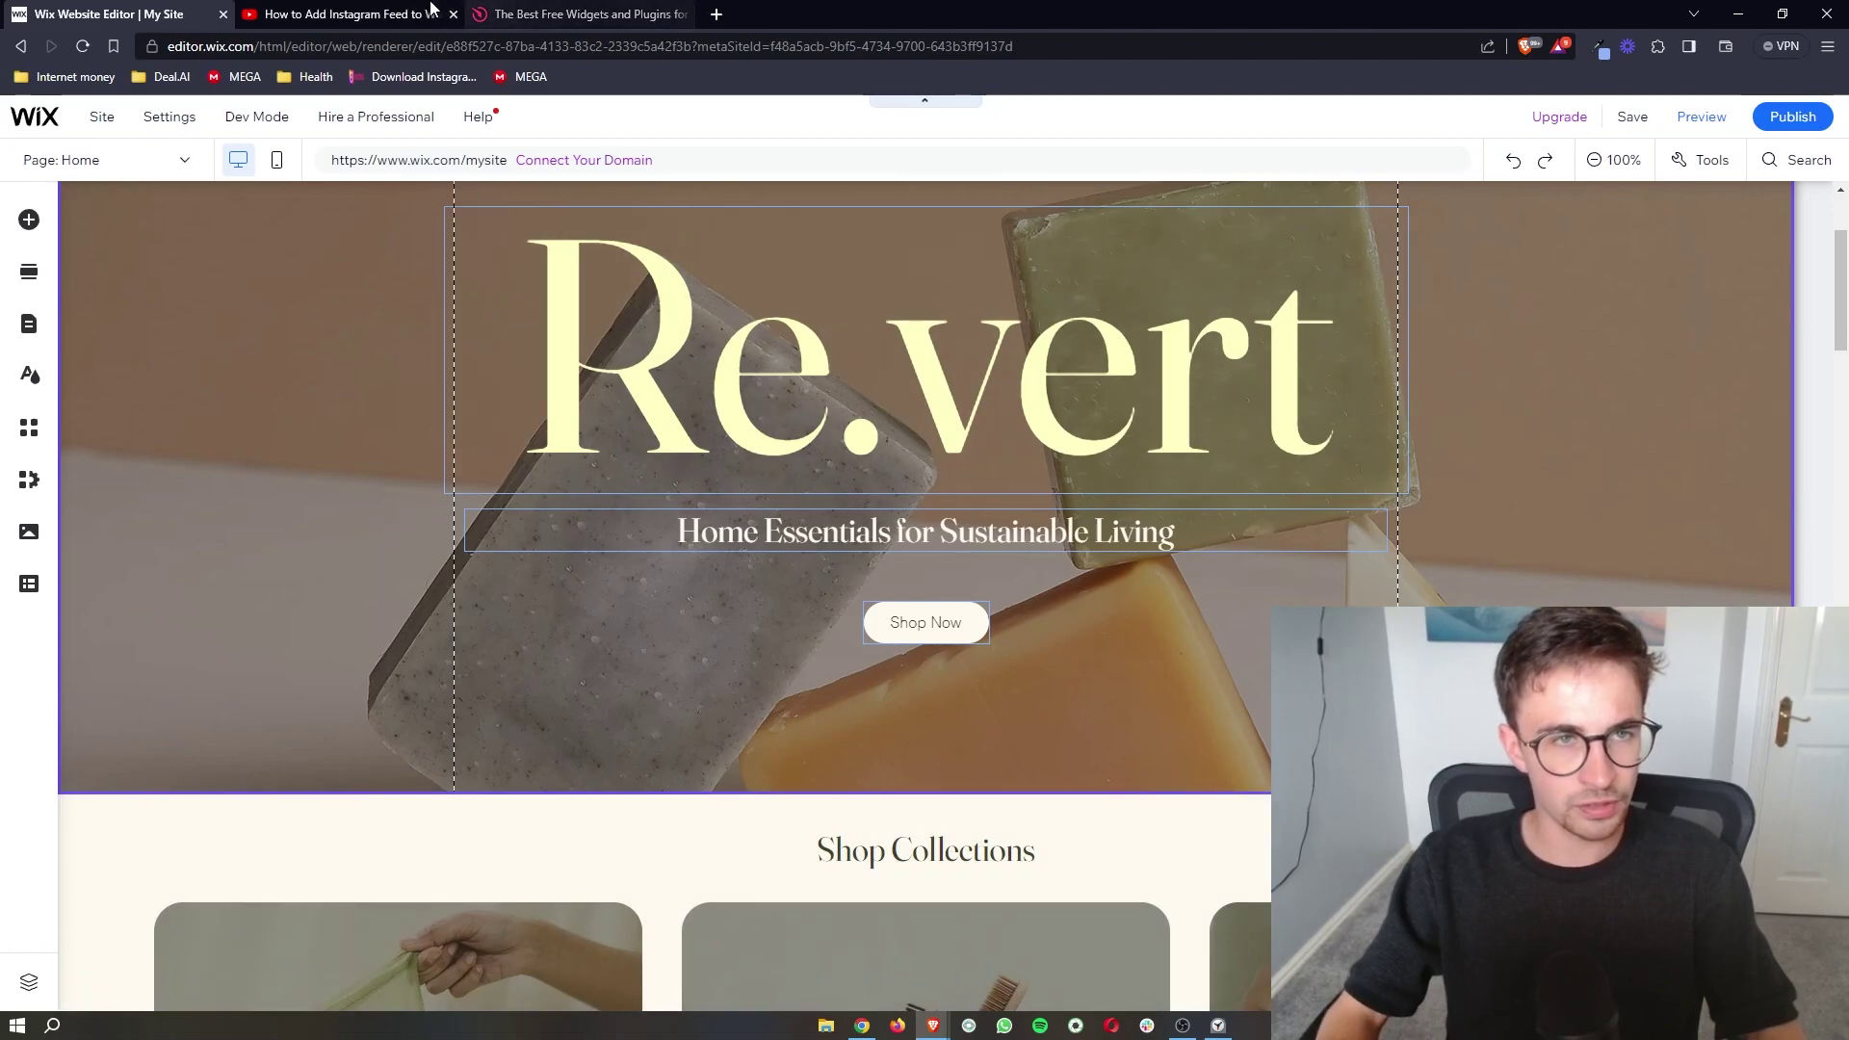
left_click(430, 8)
scroll(535, 682, "down", 3)
scroll(536, 682, "up", 4, "ctrl")
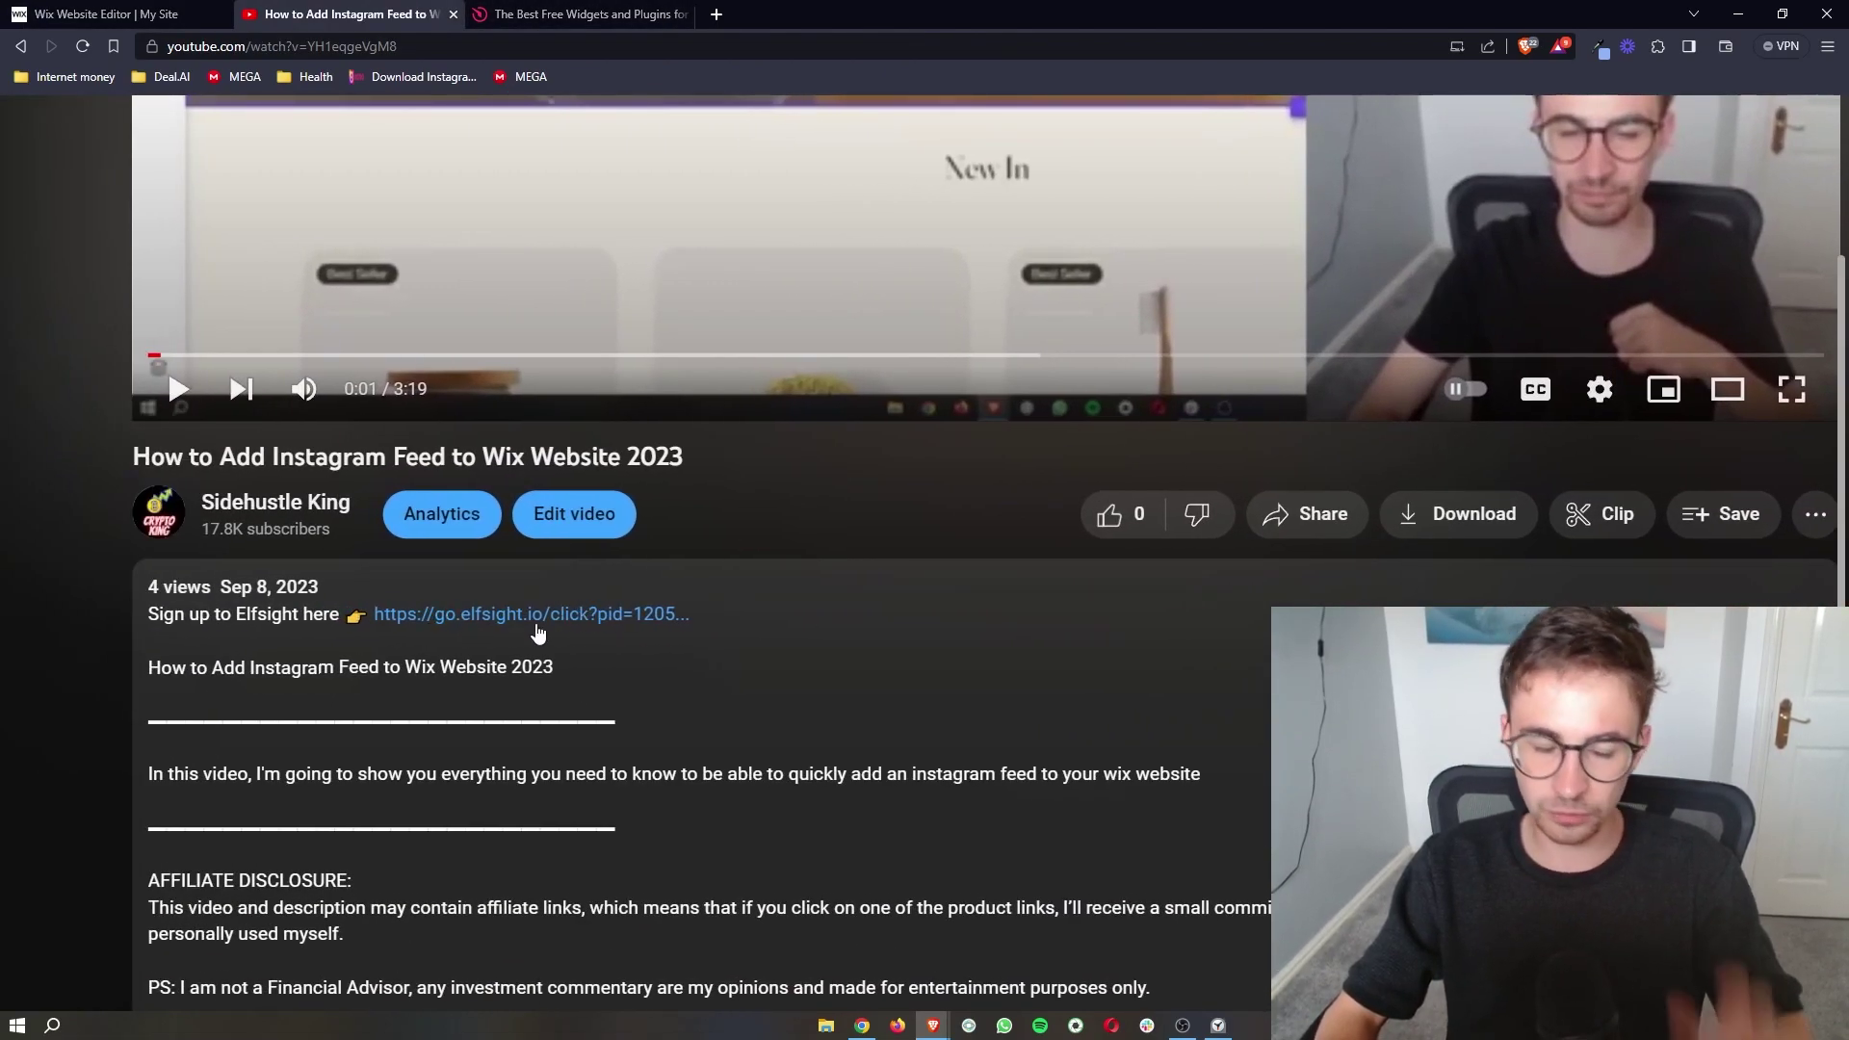
Step: Return to the signed-in Elfsight home page after briefly checking the Wix editor
left_click(578, 14)
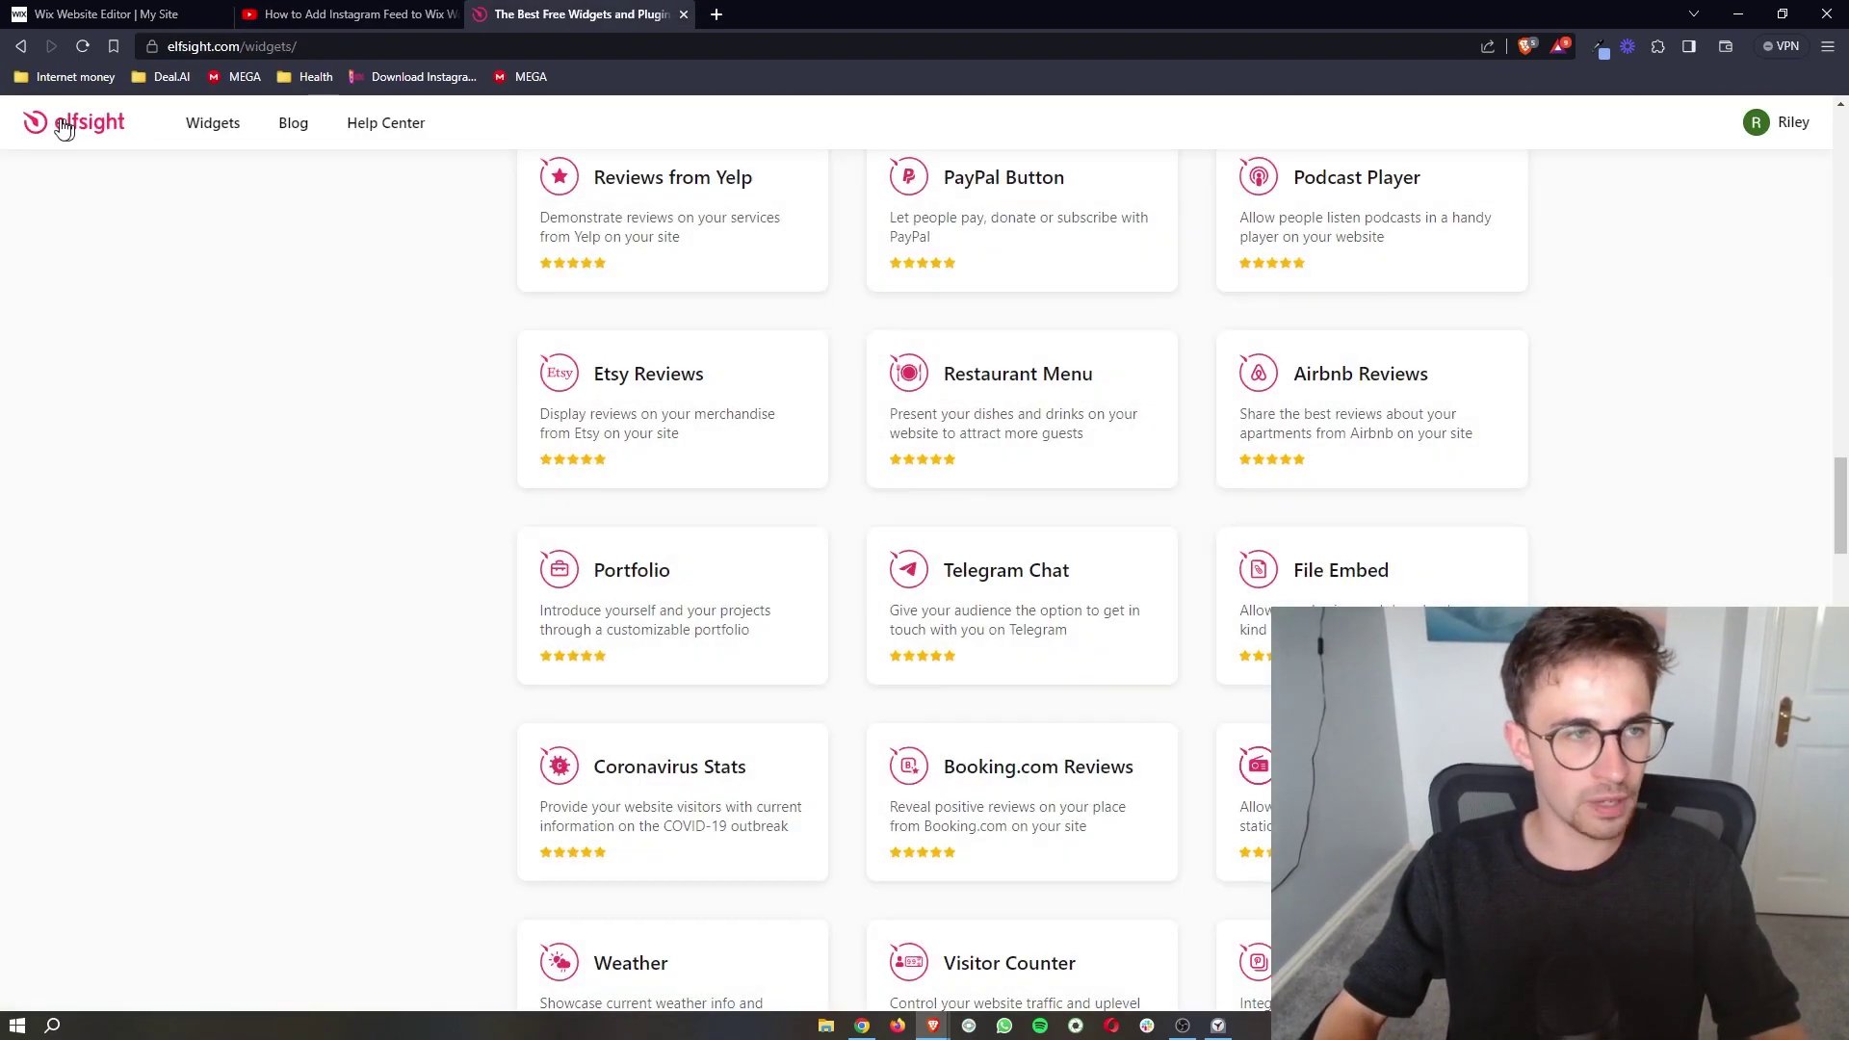
left_click(62, 128)
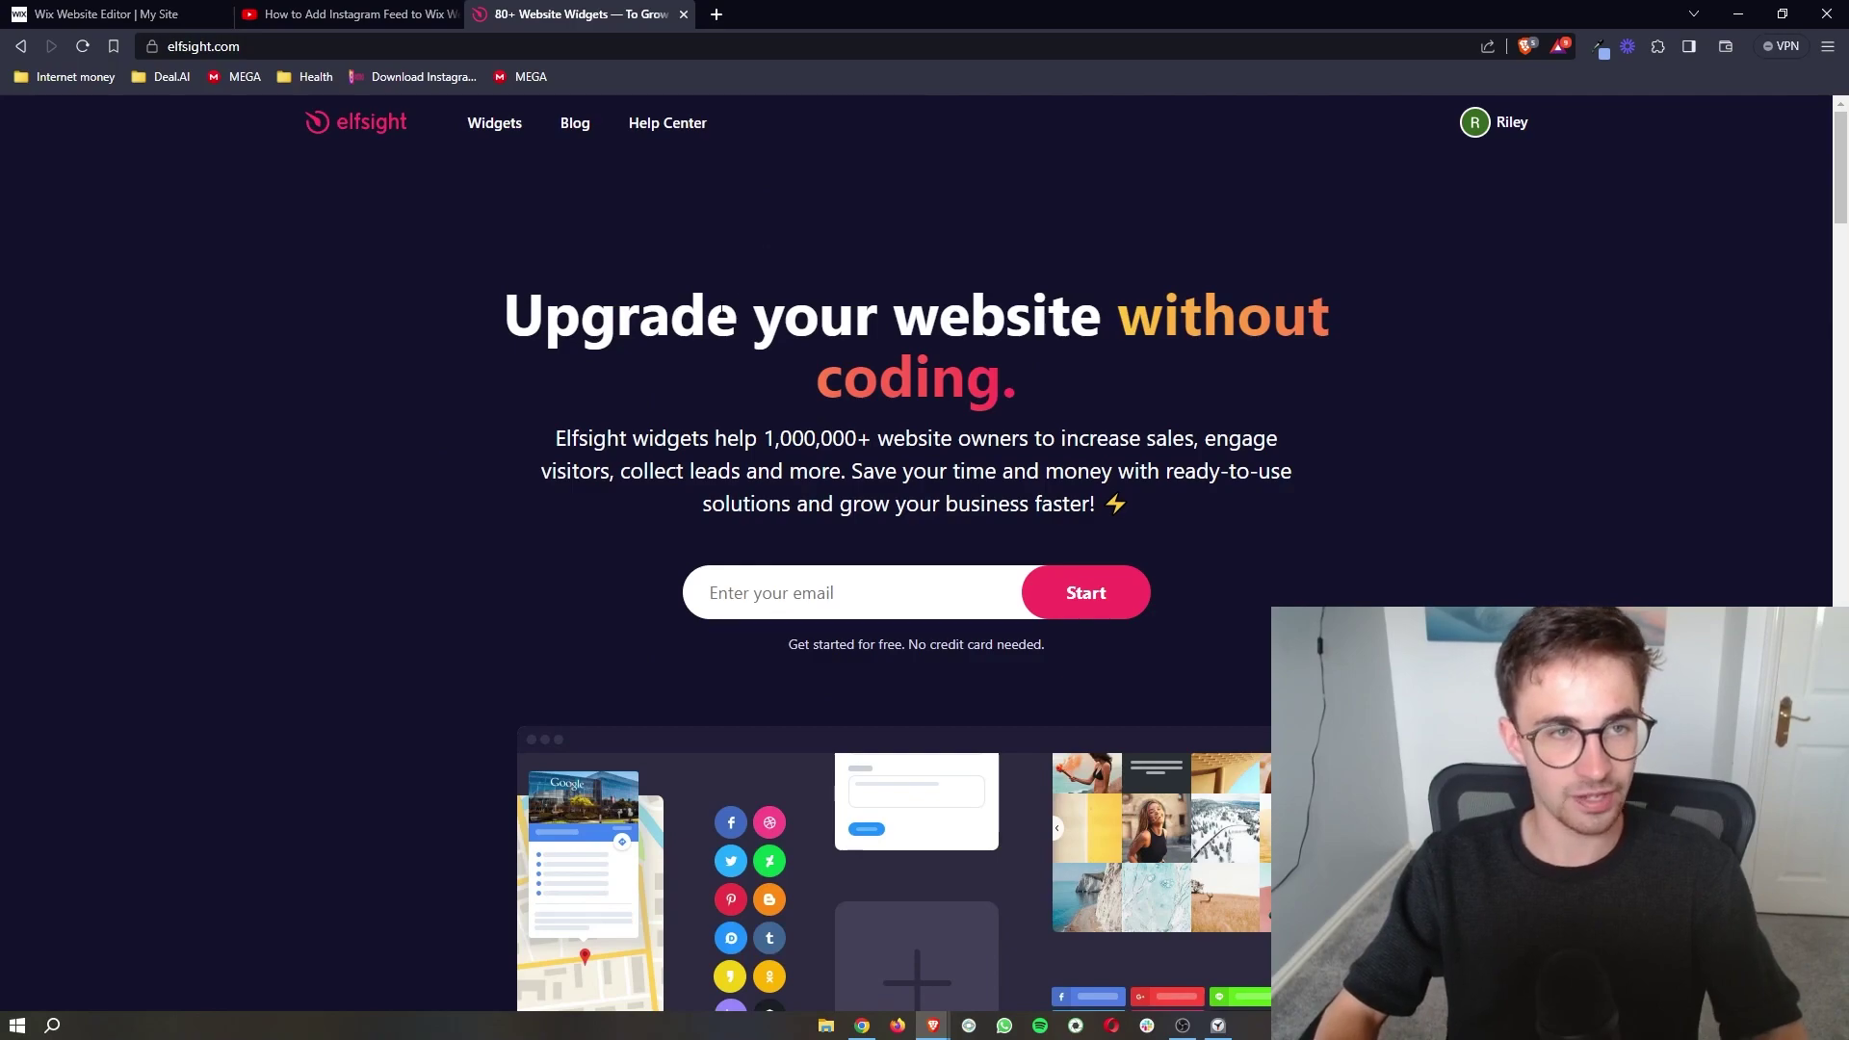
mouse_move(494, 130)
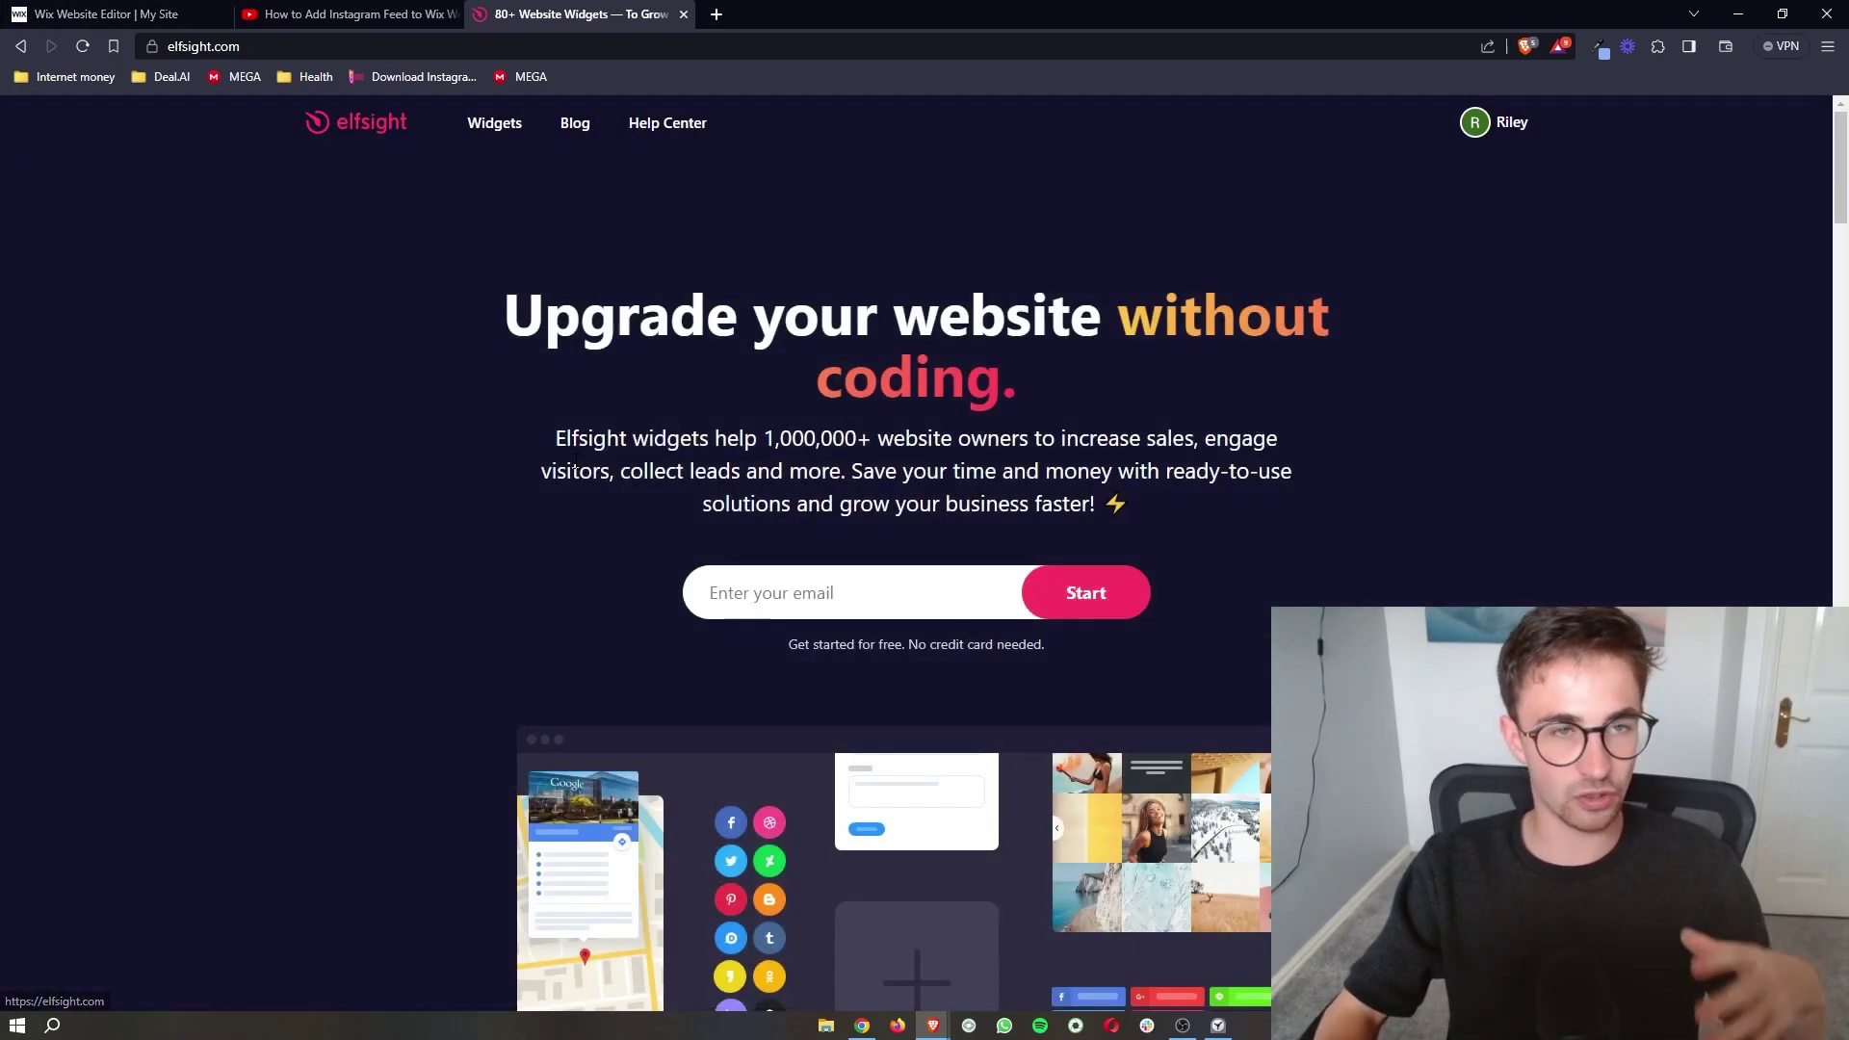
key("ctrl+shift+Tab")
key("ctrl+shift+Tab")
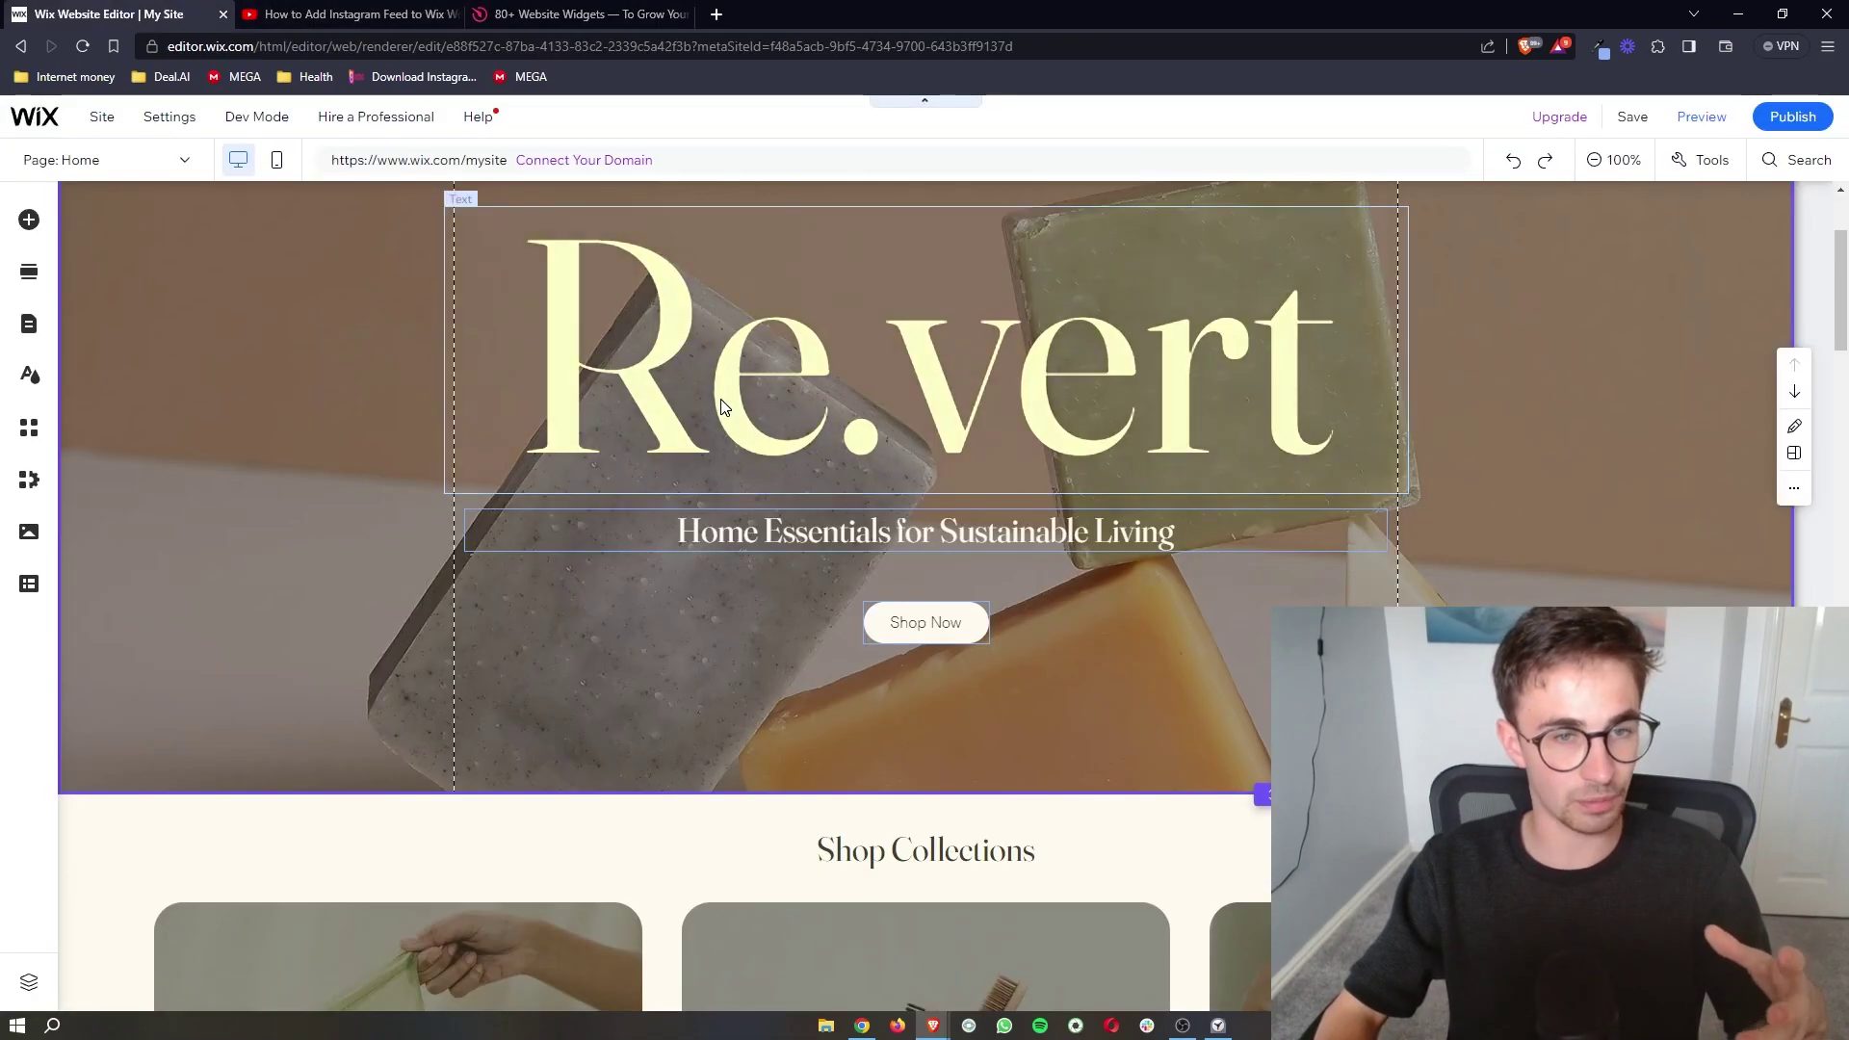
left_click(609, 10)
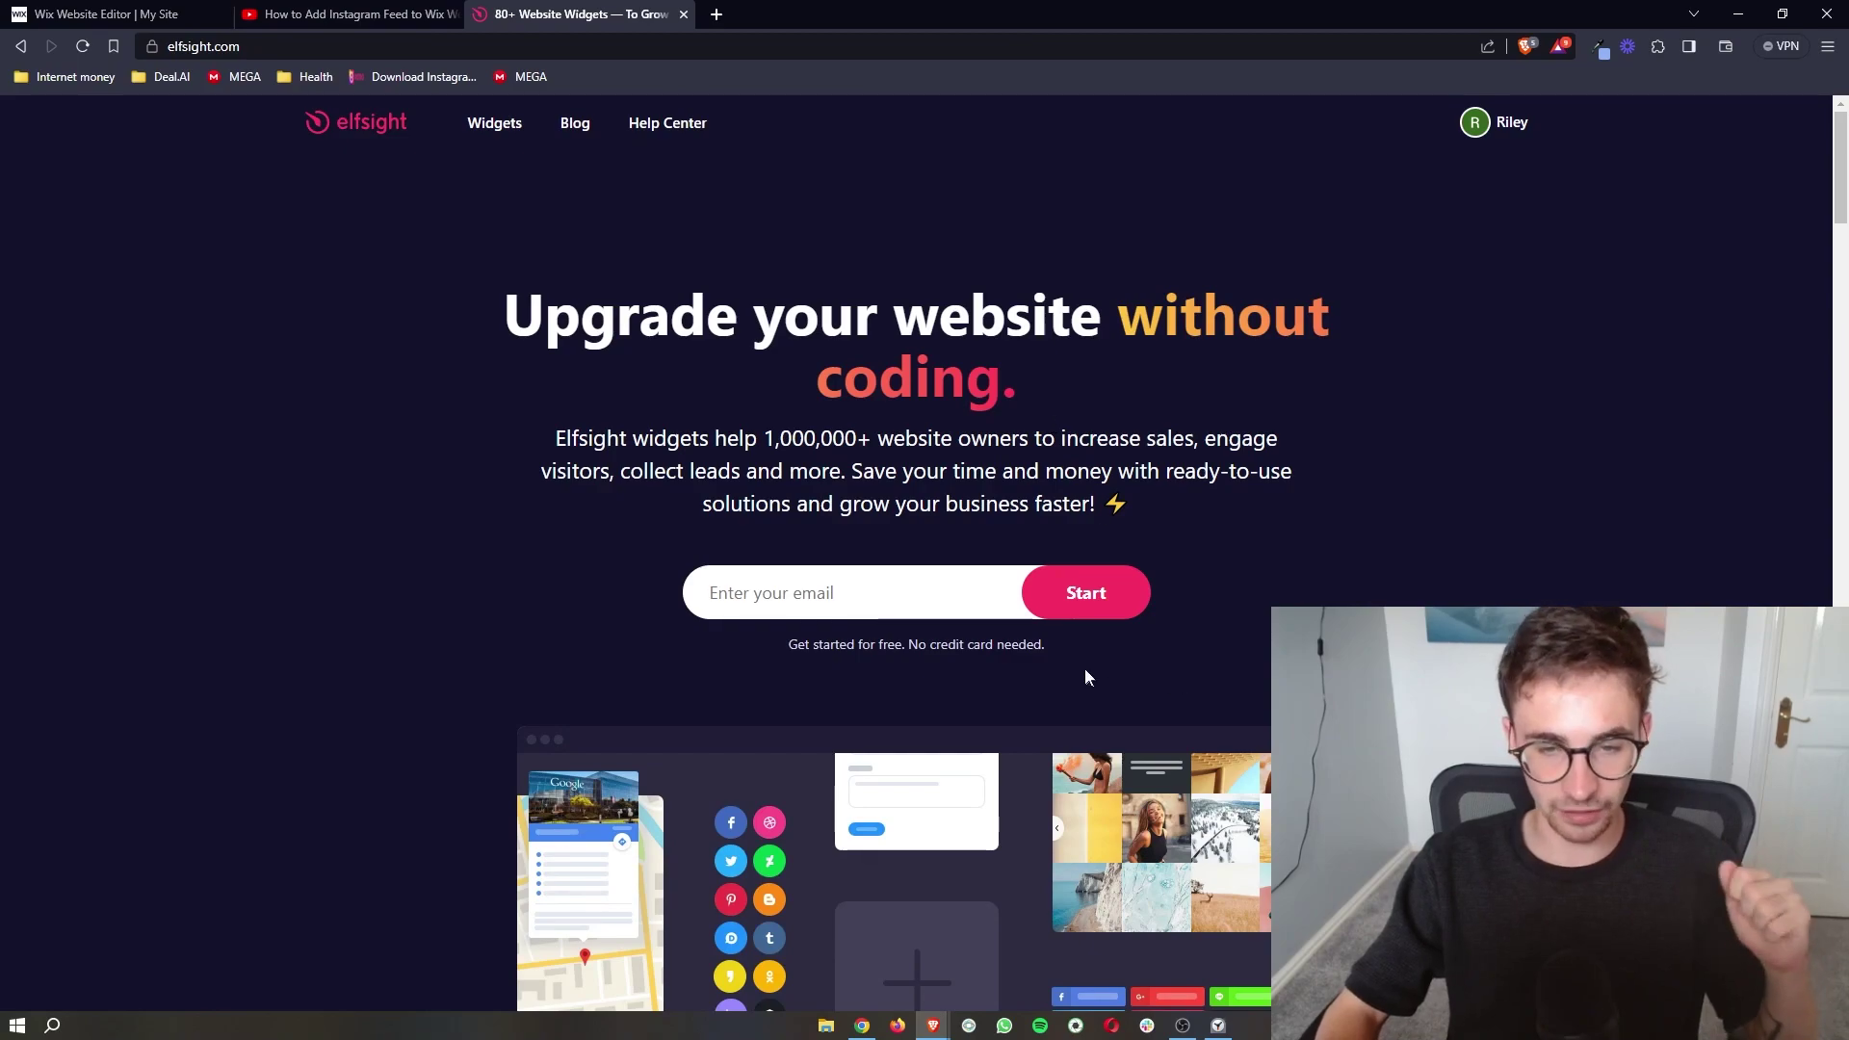
left_click_drag(1087, 677, 768, 646)
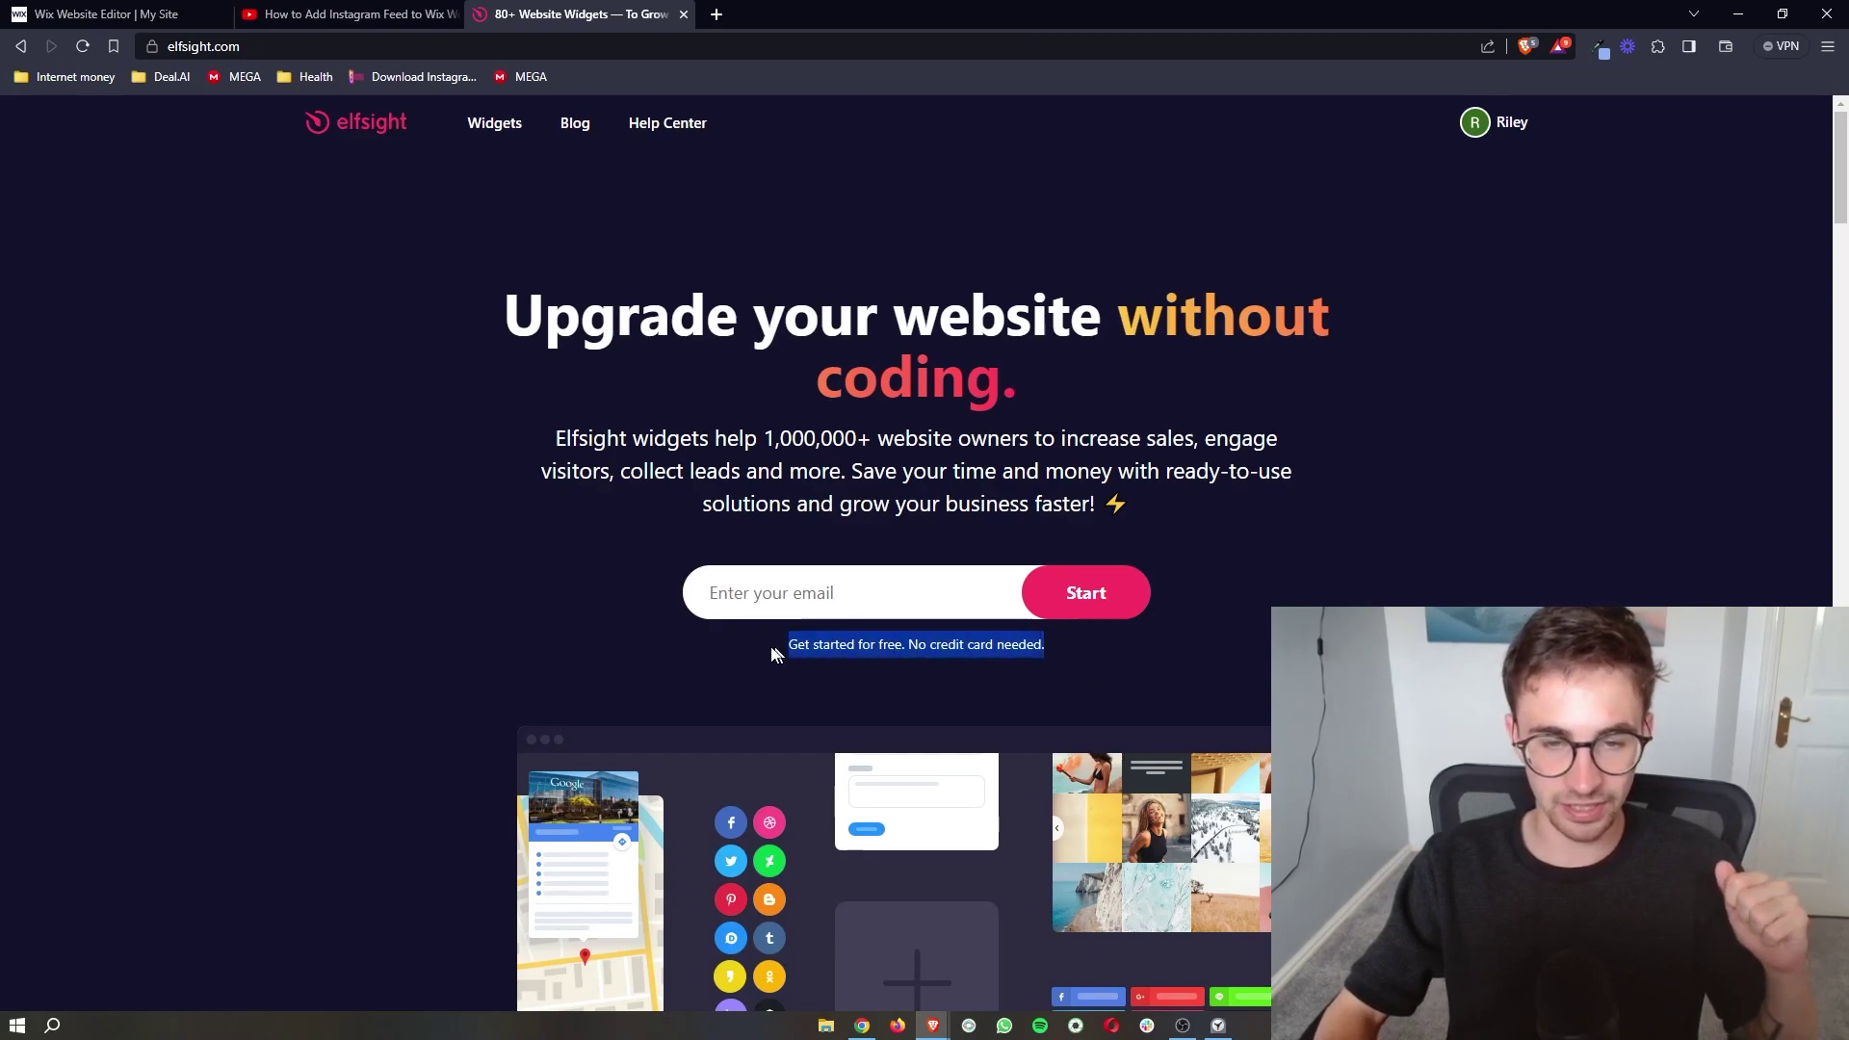
left_click(1129, 670)
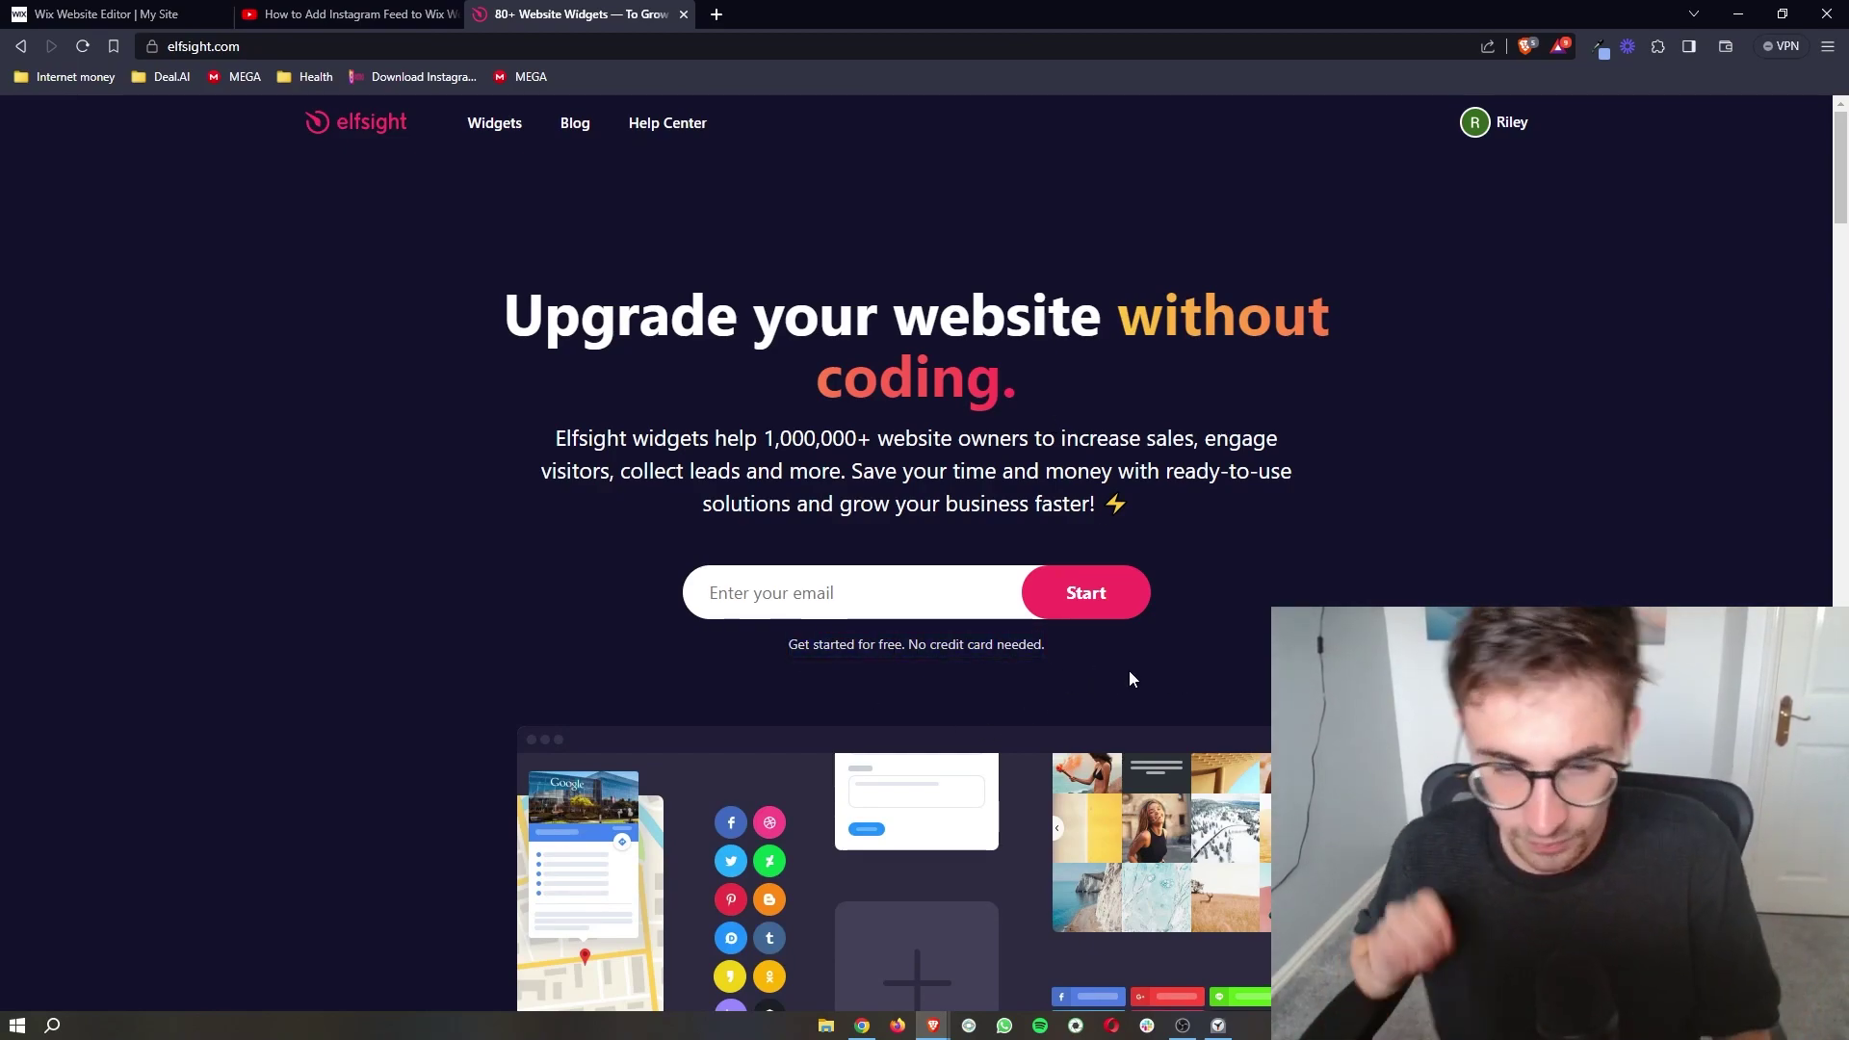
left_click(788, 596)
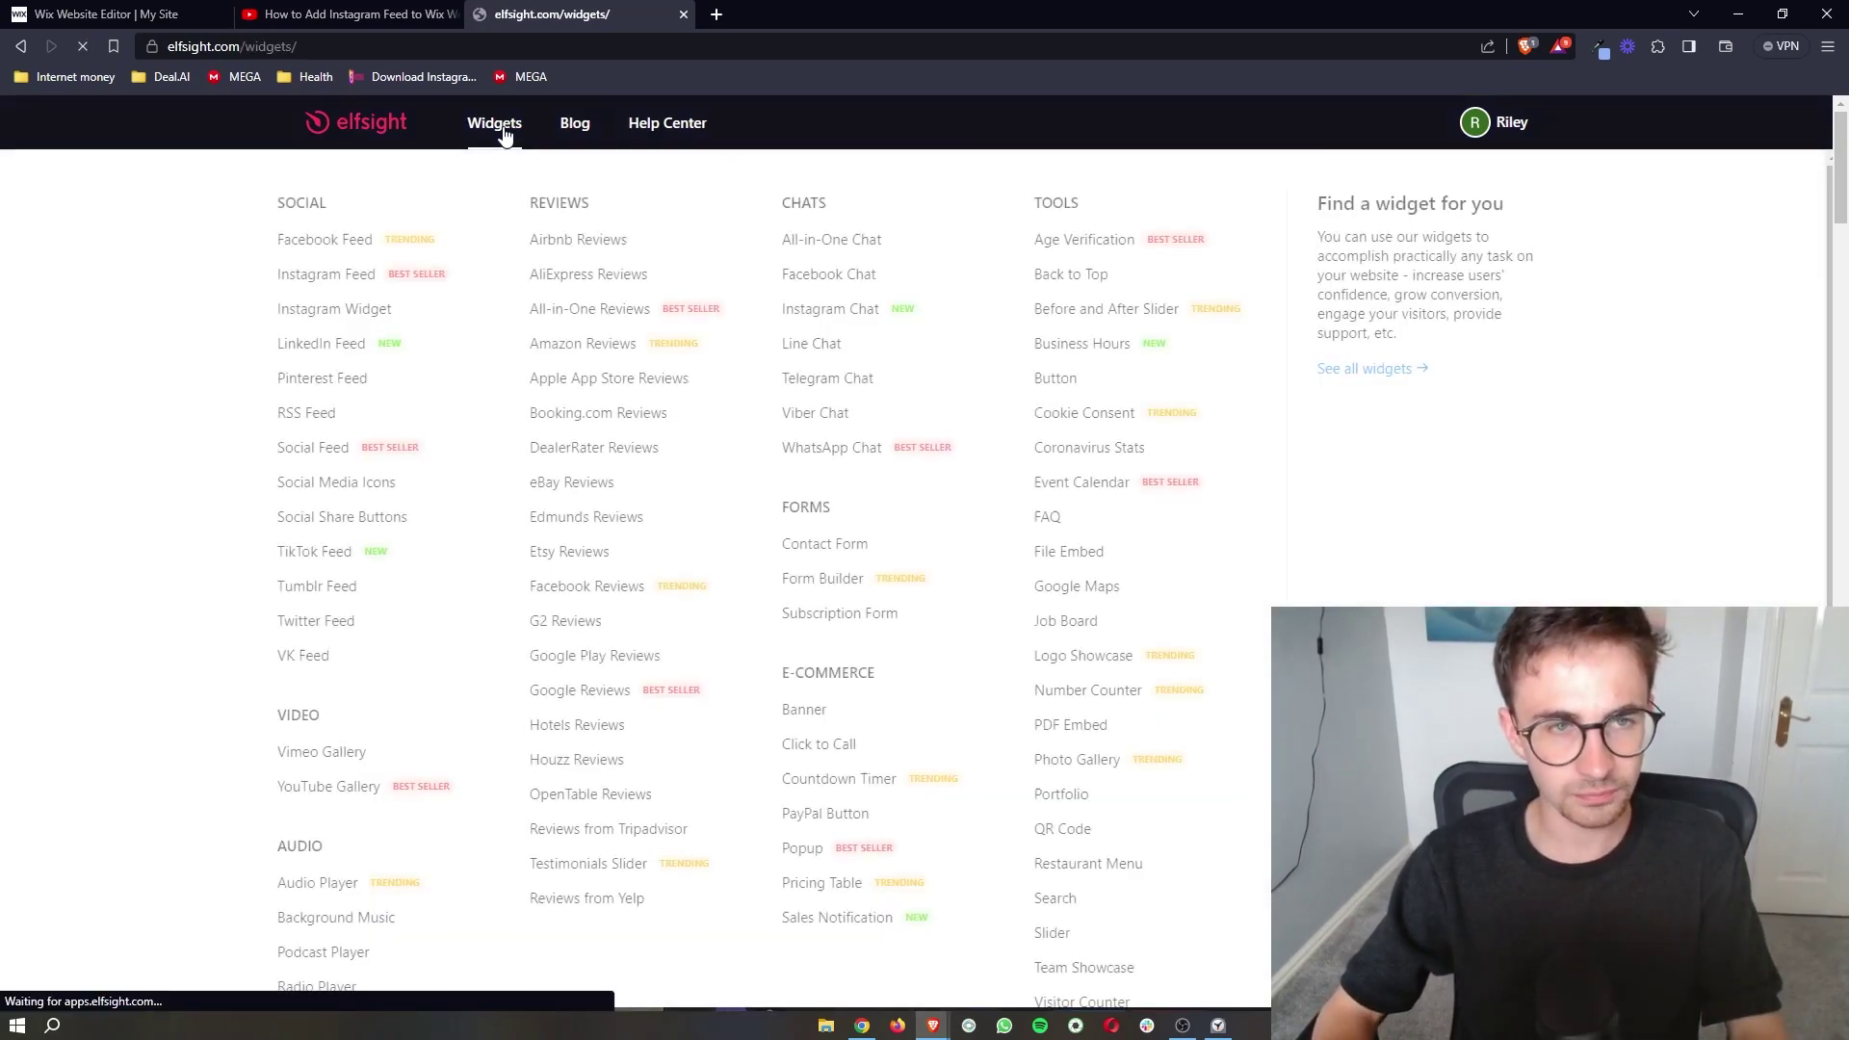
Step: Open the Elfsight widgets catalogue and browse its categories
left_click(494, 122)
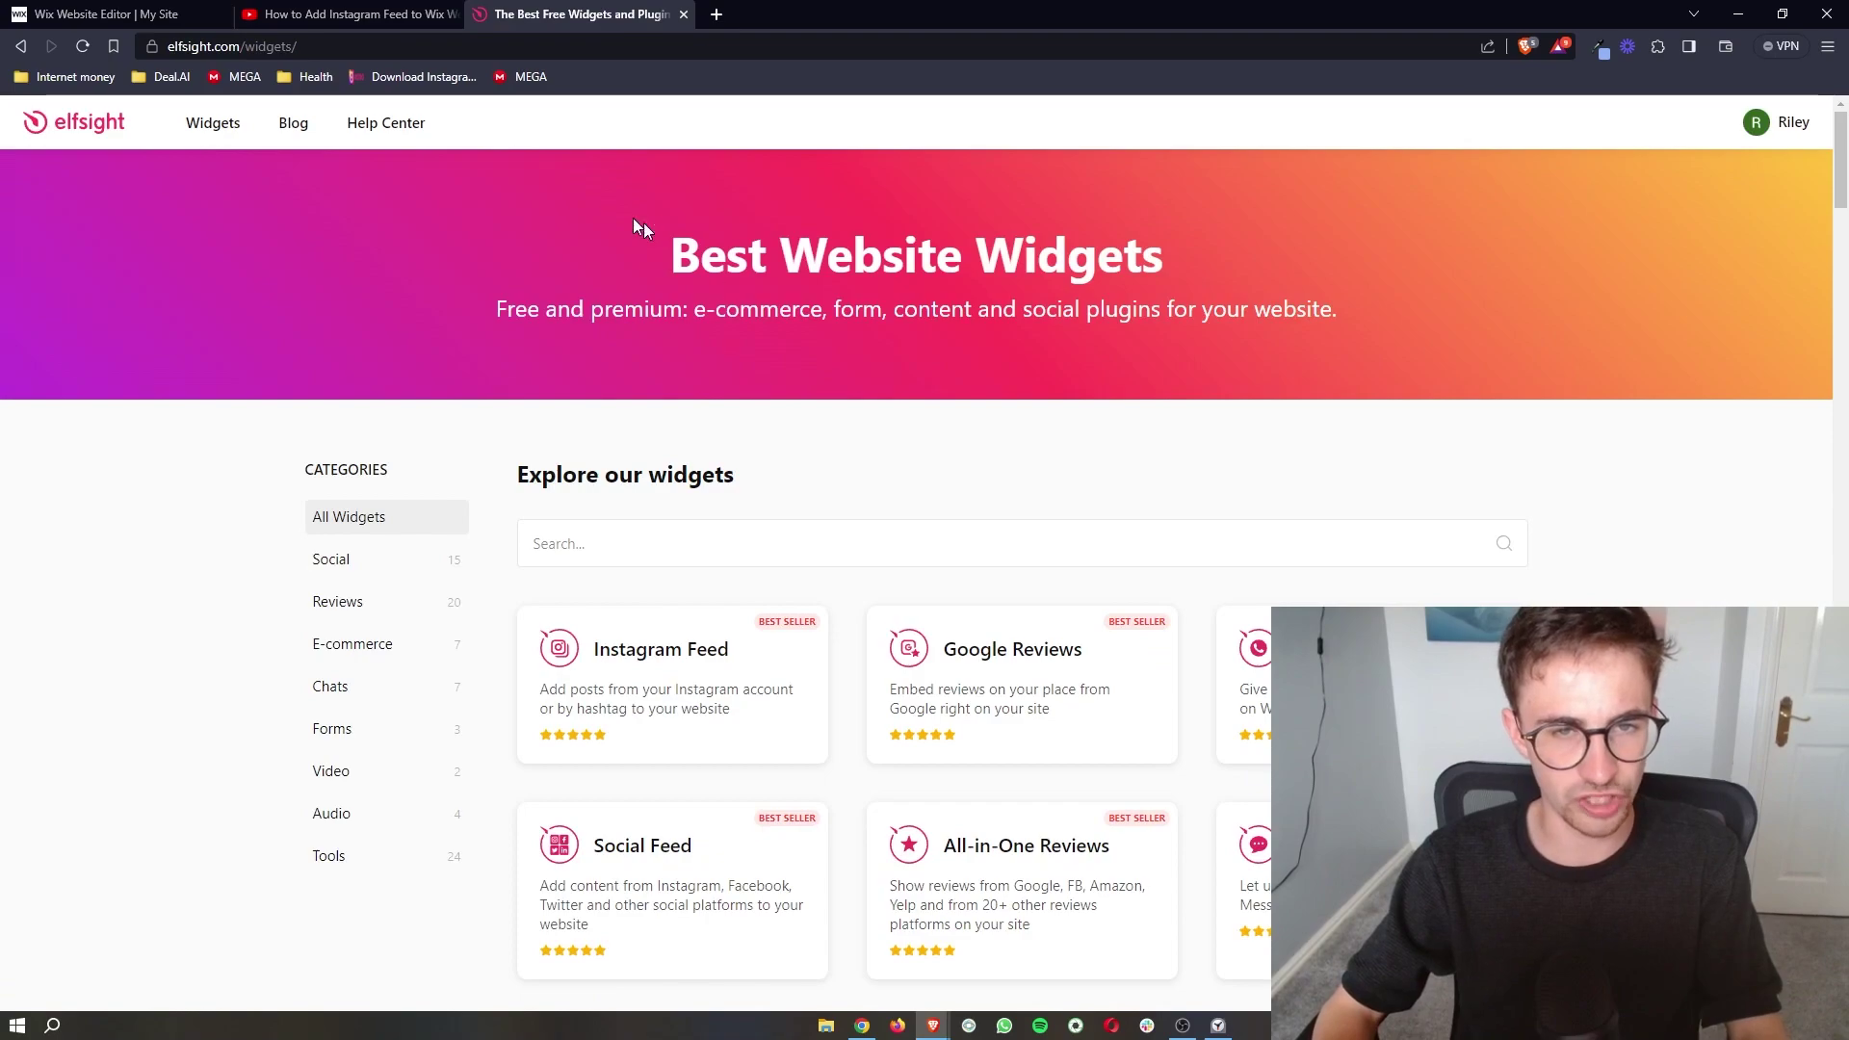
left_click_drag(707, 256, 1165, 262)
left_click(1252, 323)
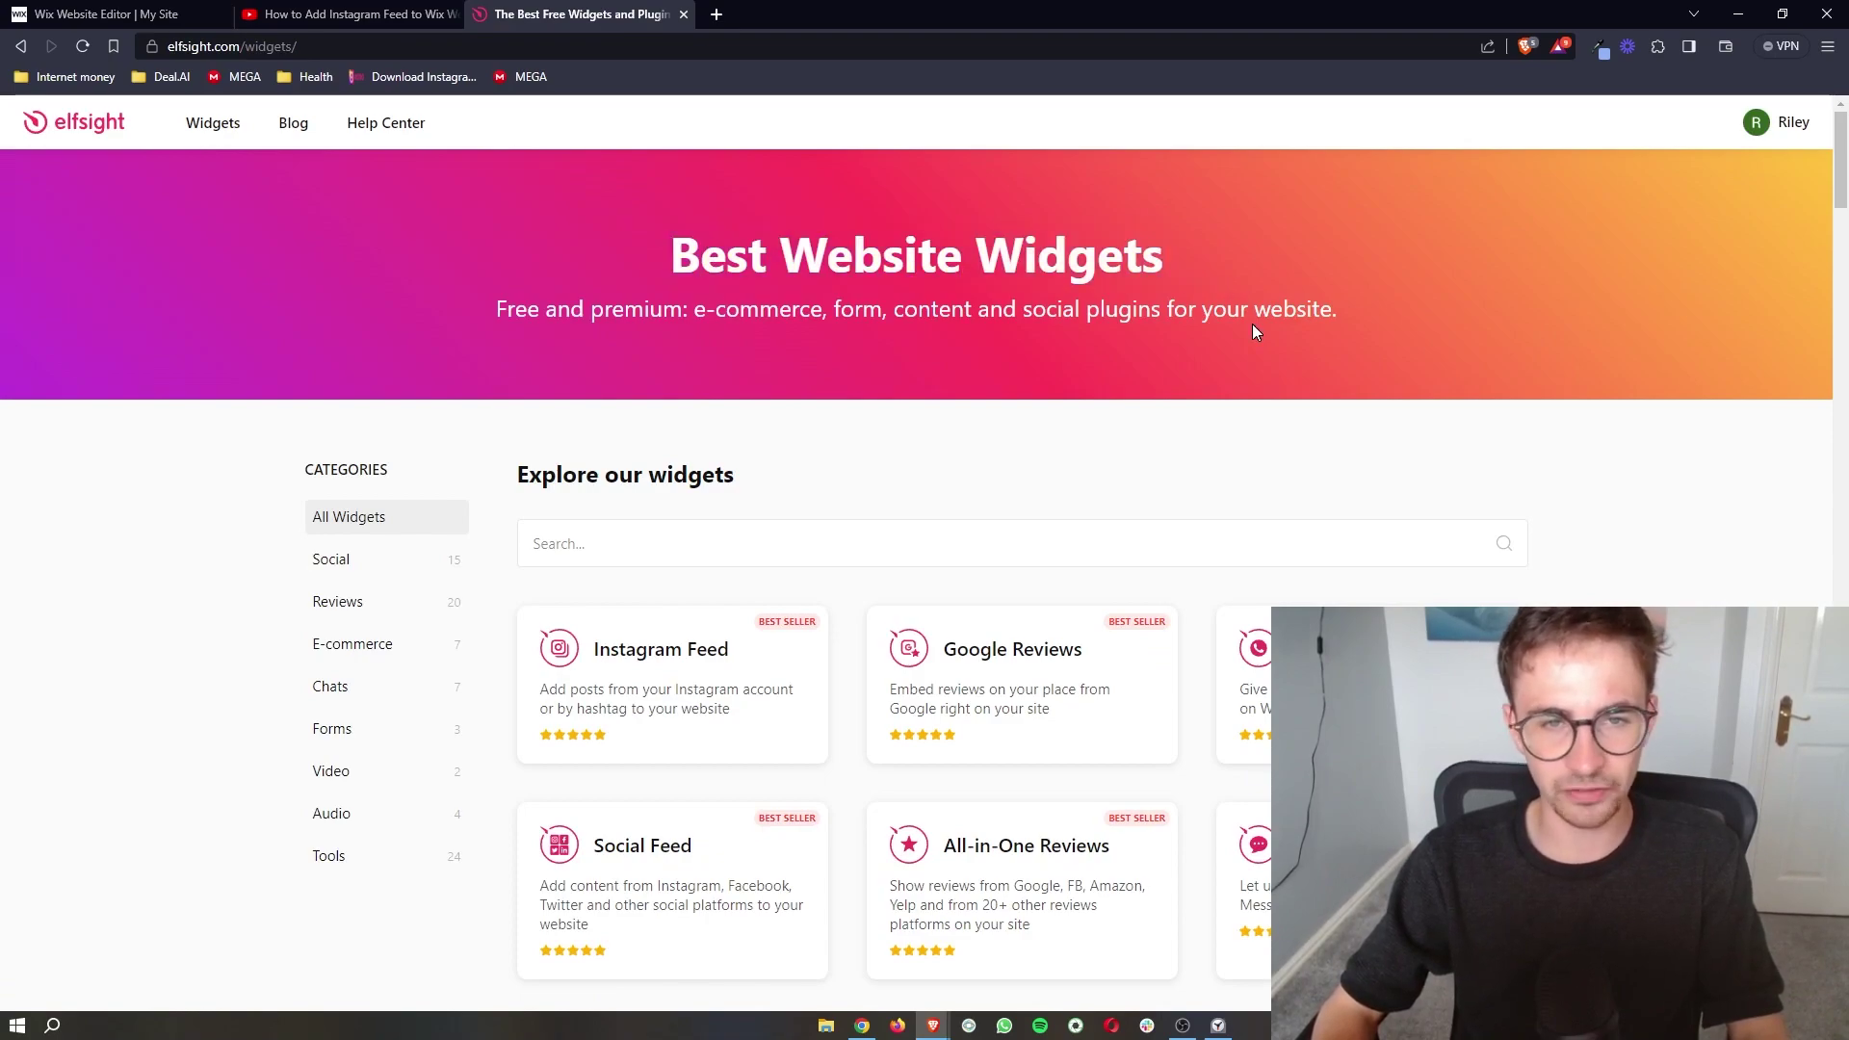
scroll(1331, 363, "down", 1)
scroll(1331, 363, "down", 10)
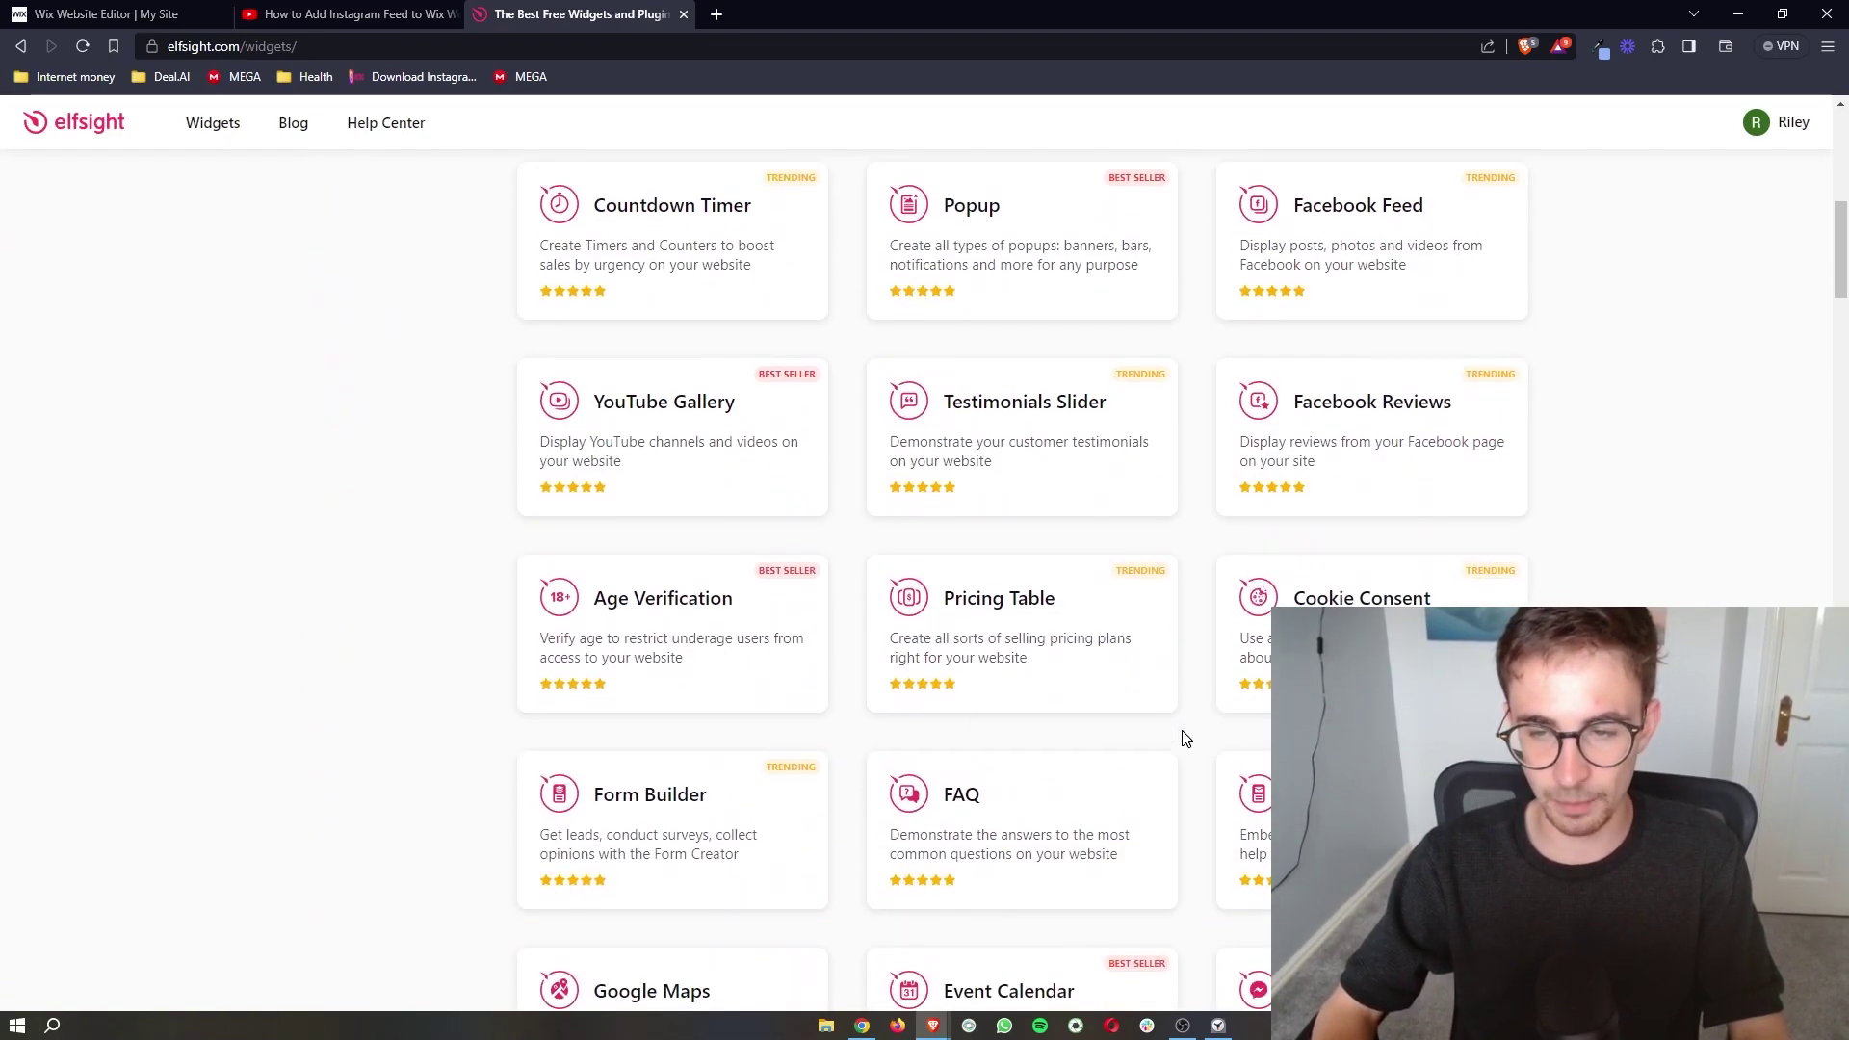
scroll(1231, 568, "up", 10)
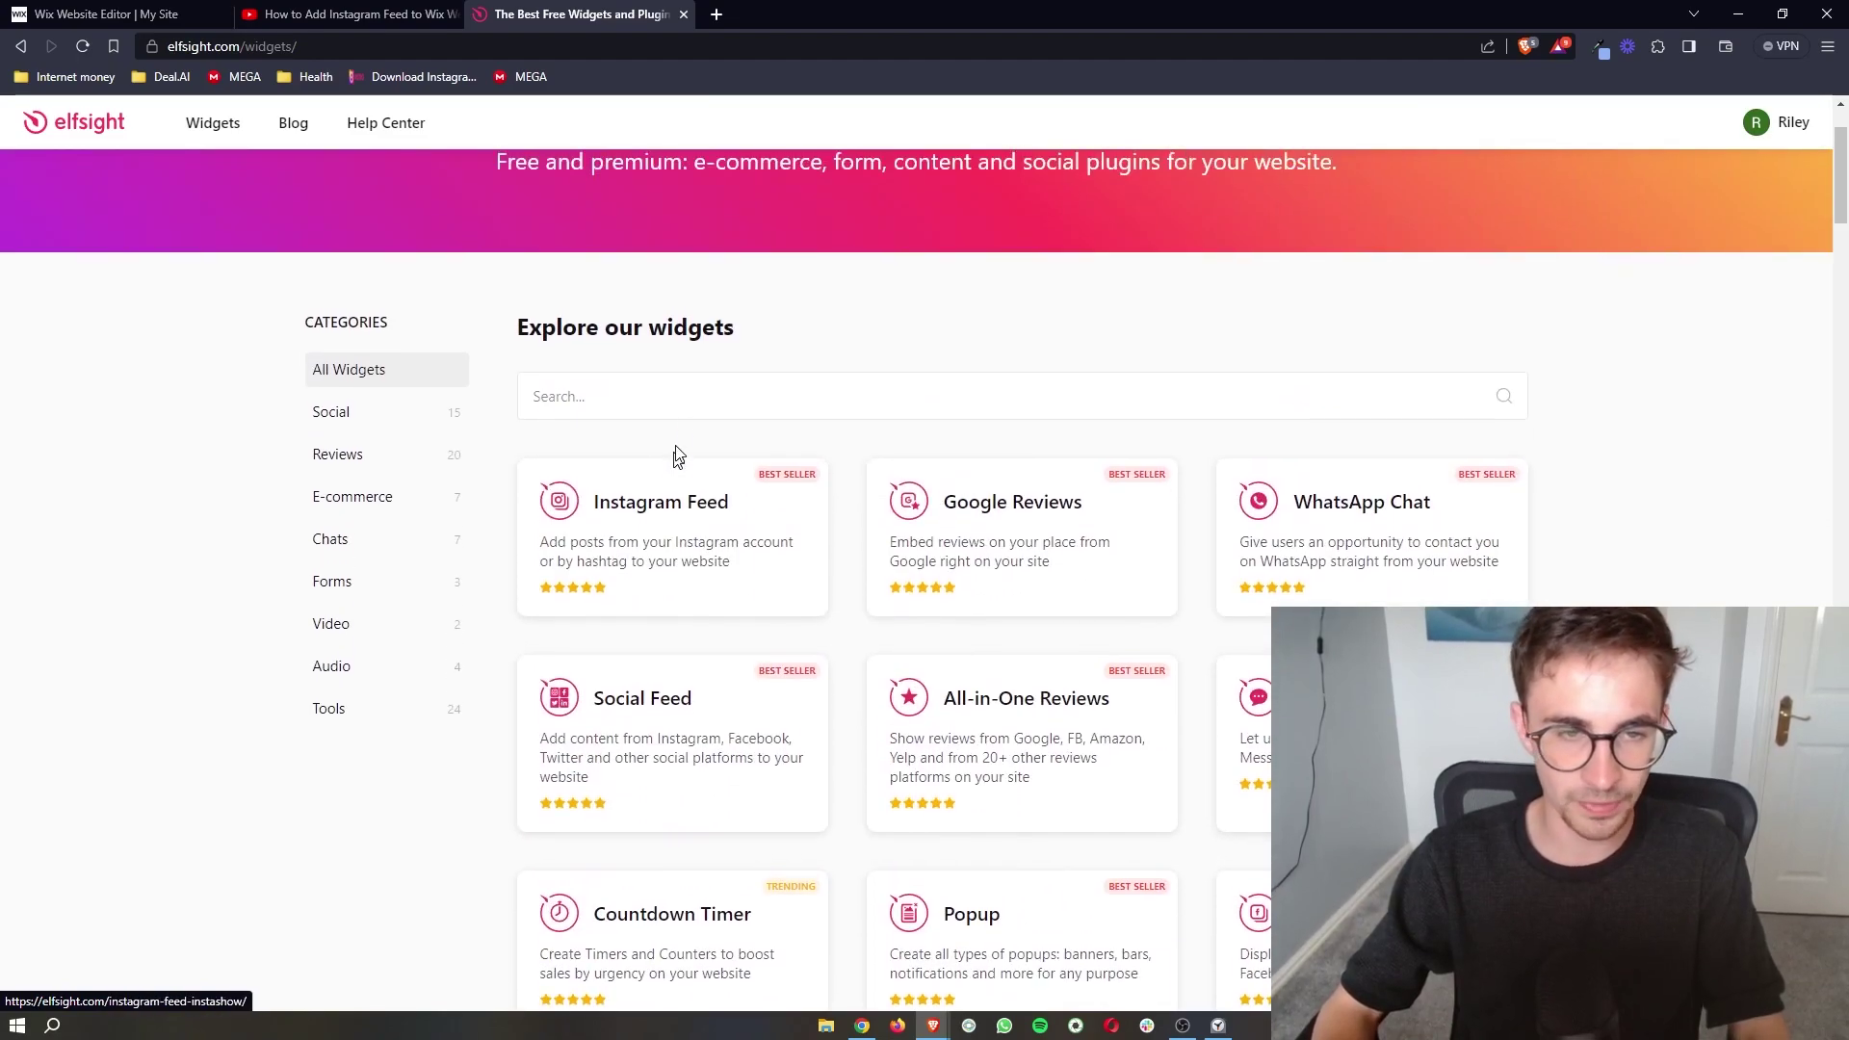
Step: Search the catalogue for 'telegram' and open the Telegram Chat widget
left_click(691, 398)
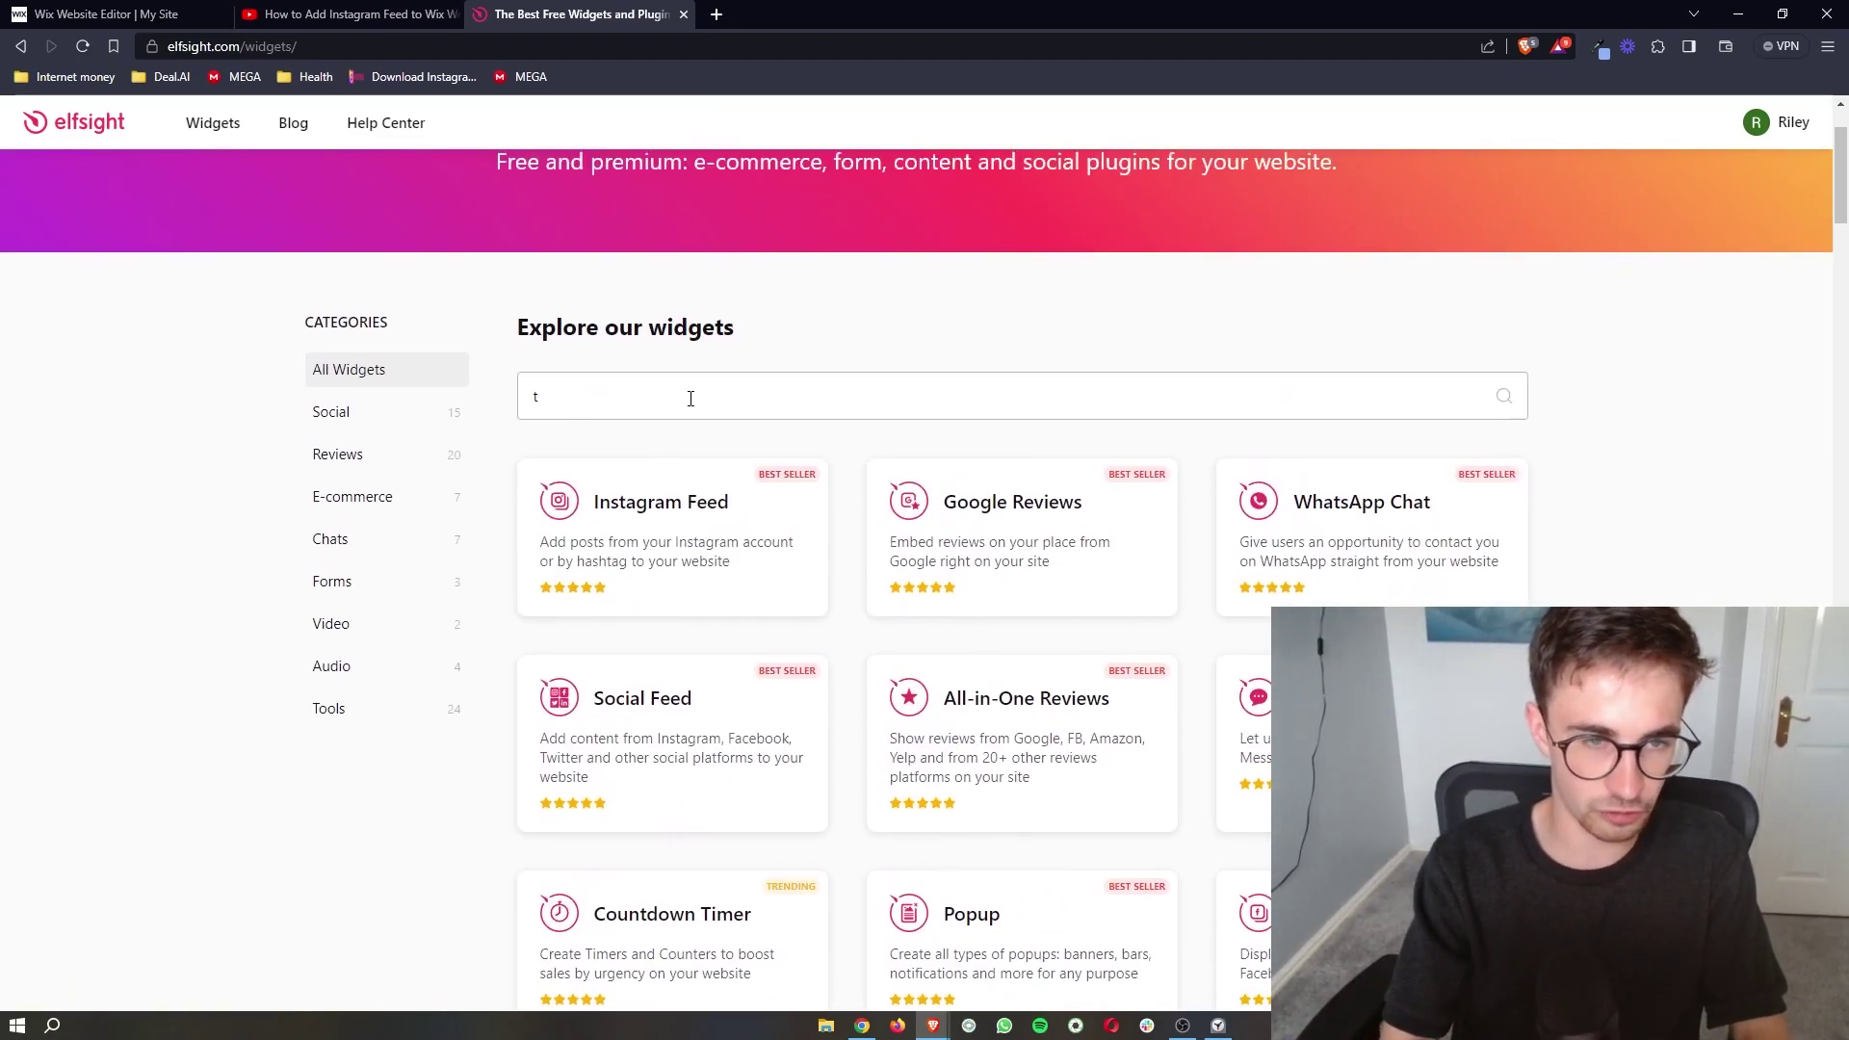
type("telegrea")
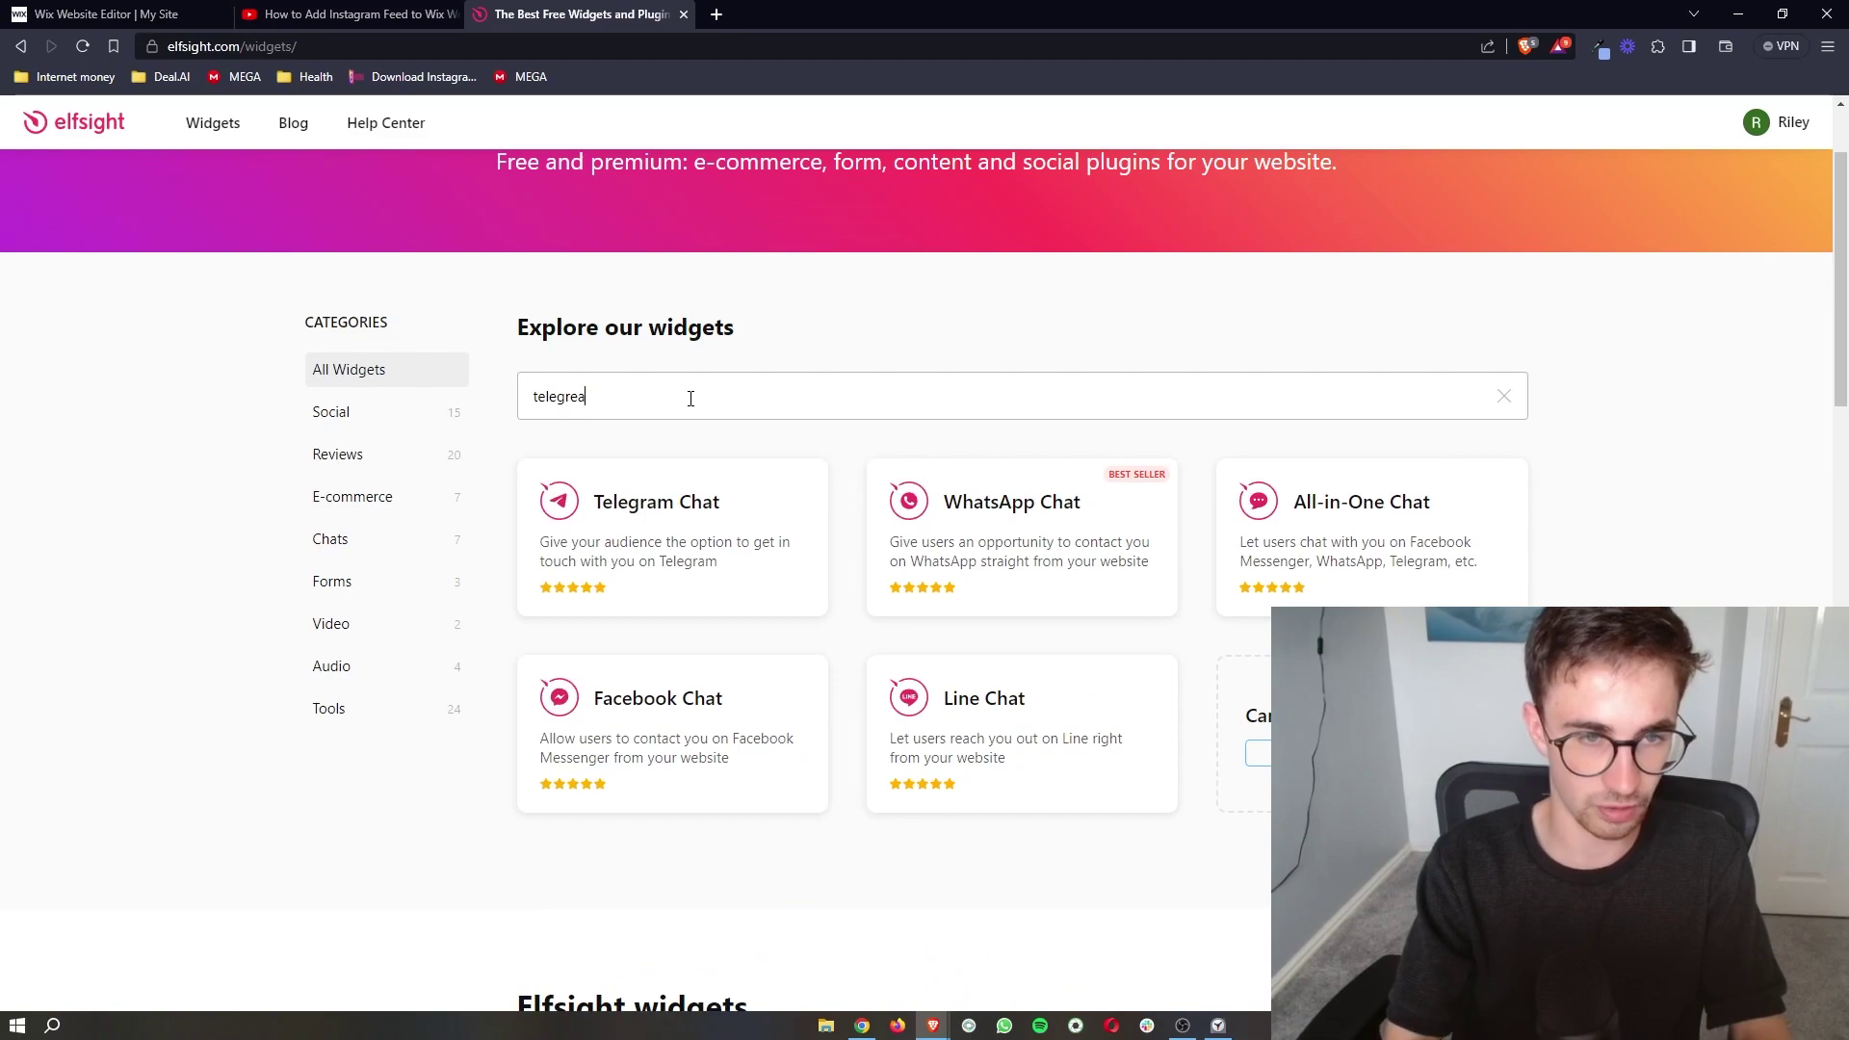
key("BackSpace")
key("BackSpace")
type("am")
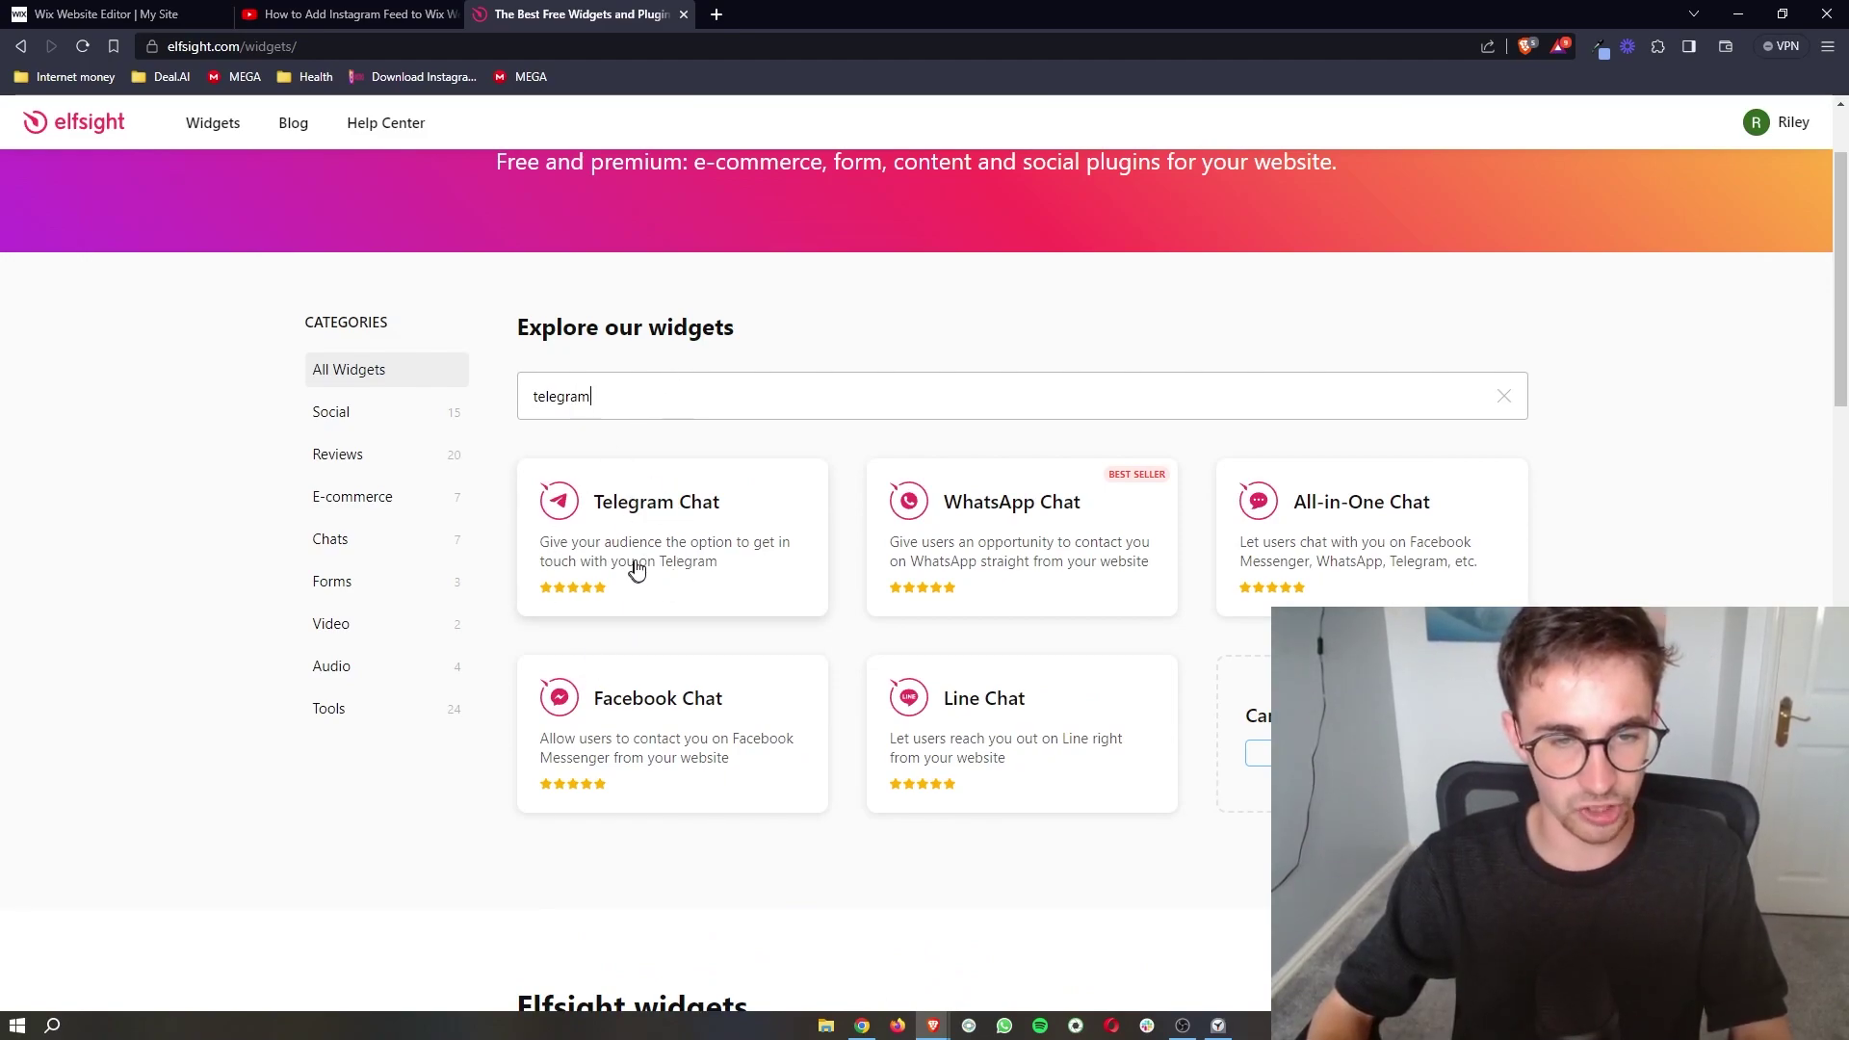
left_click(644, 554)
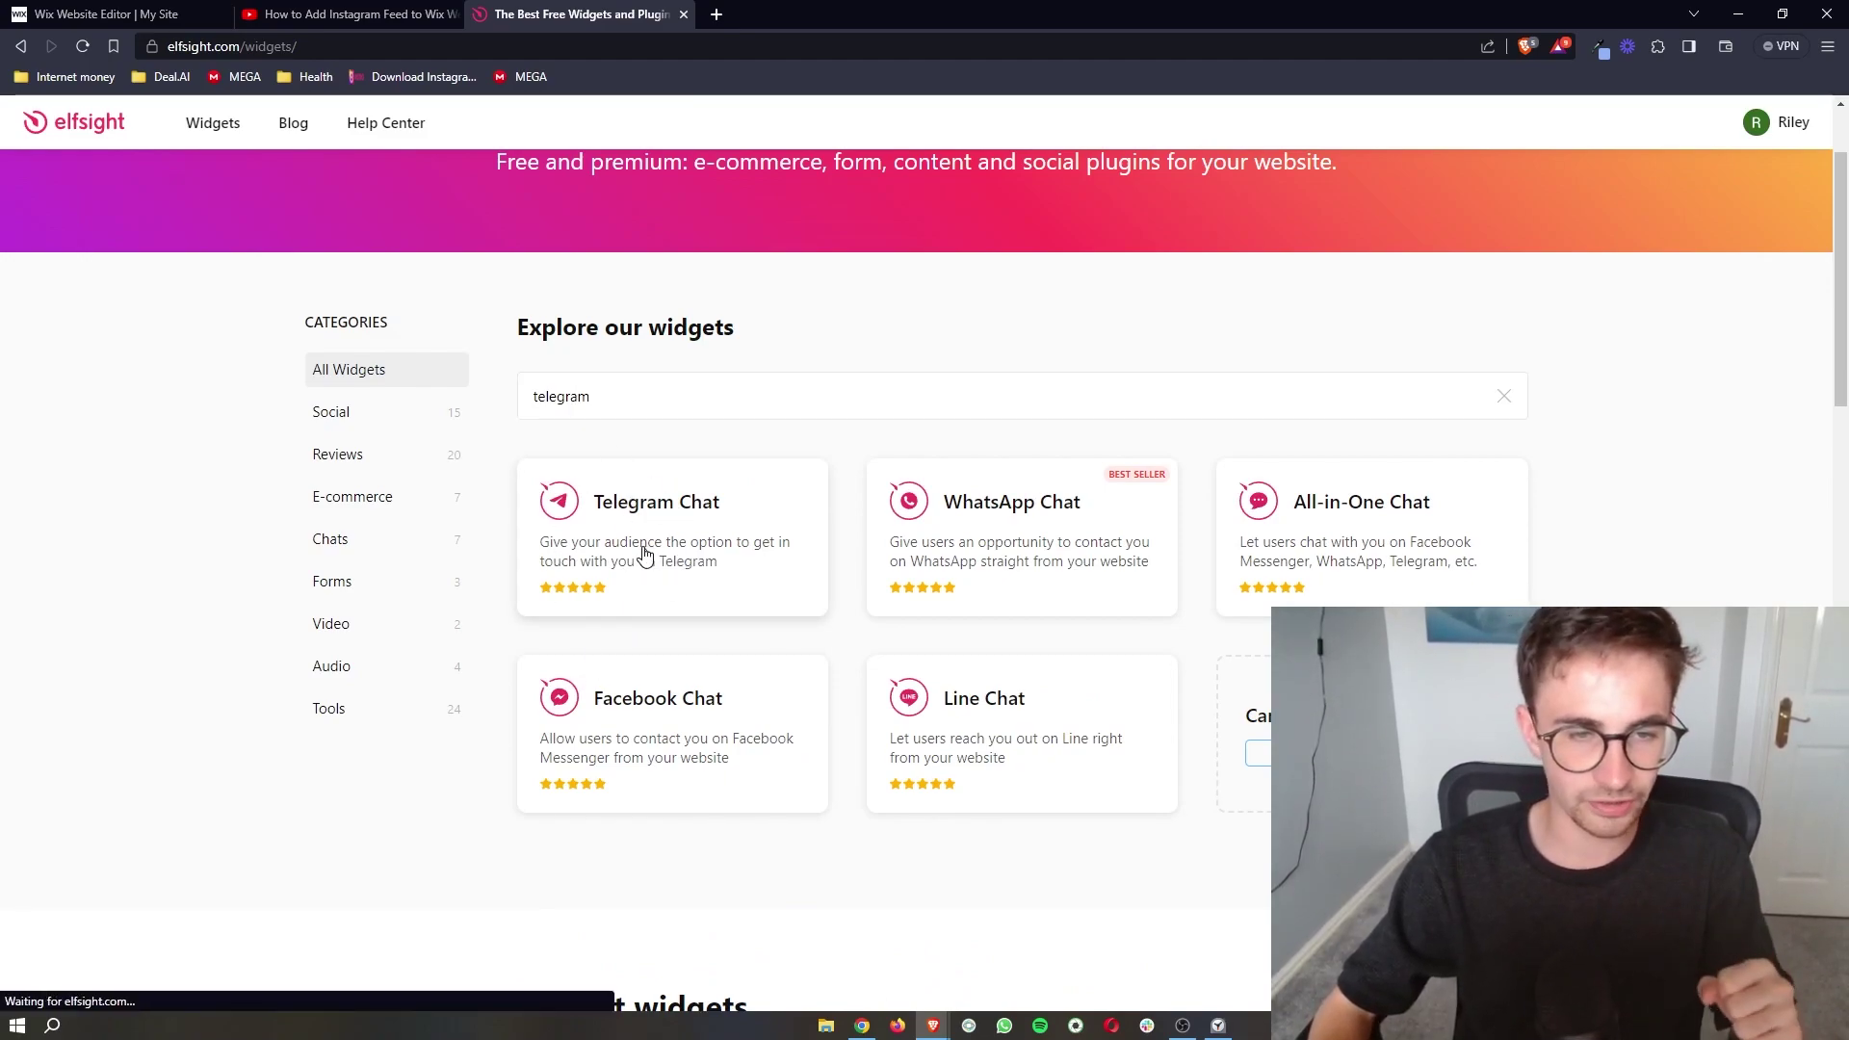
Step: Preview the Support, Onboarding and Embed Chat Button templates
scroll(1006, 501, "down", 2)
scroll(1007, 503, "down", 3)
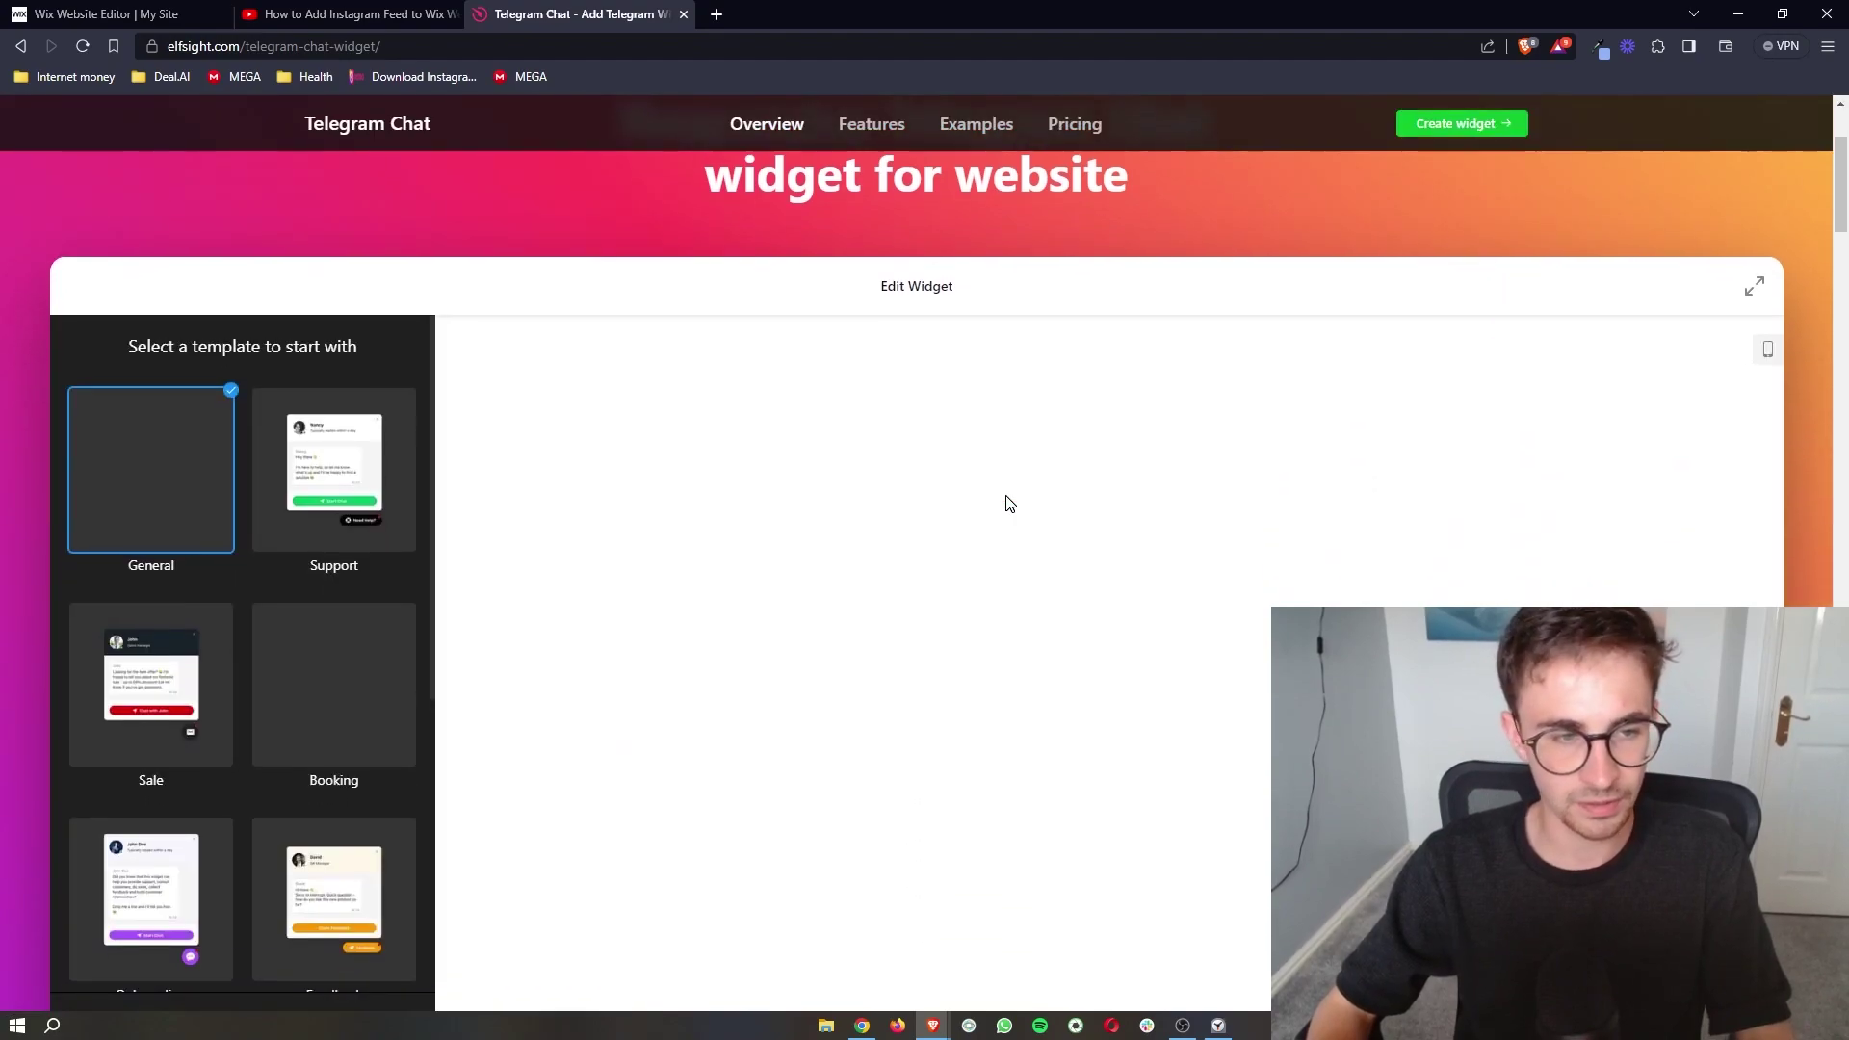
scroll(322, 524, "down", 5)
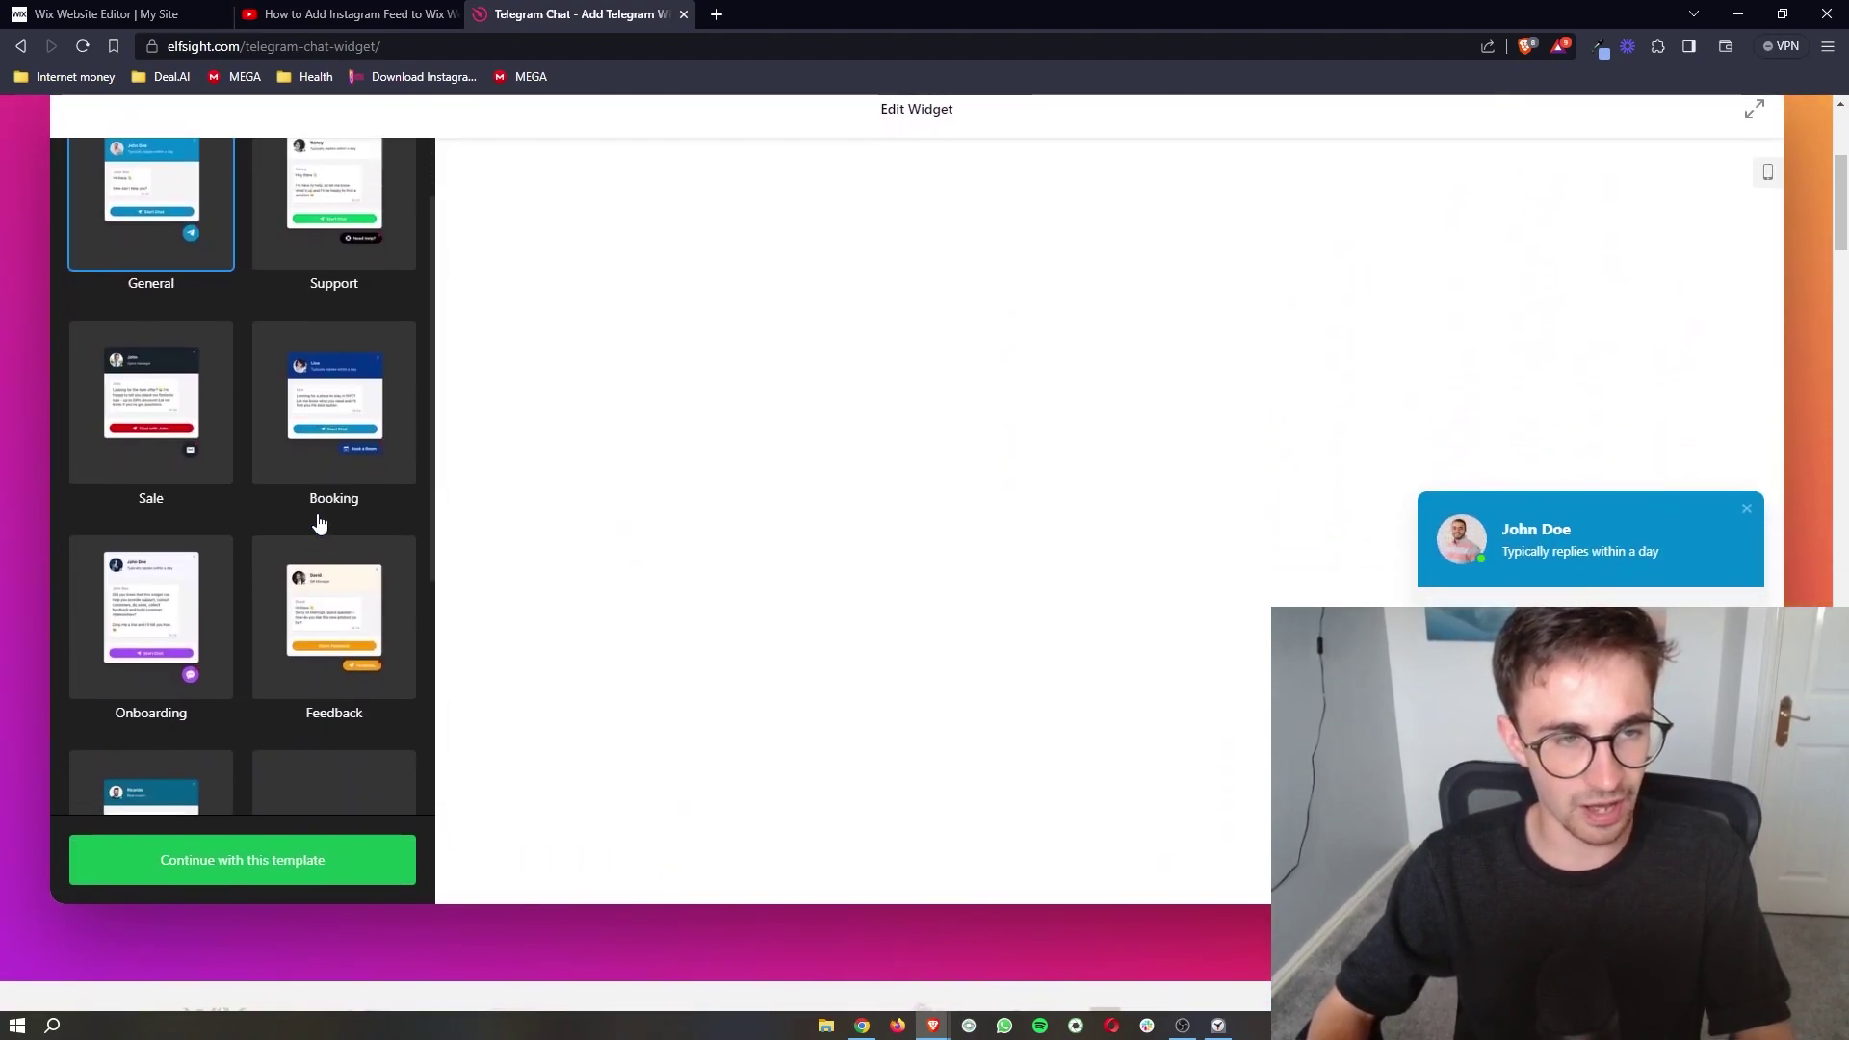
scroll(338, 495, "up", 5)
scroll(357, 445, "up", 3)
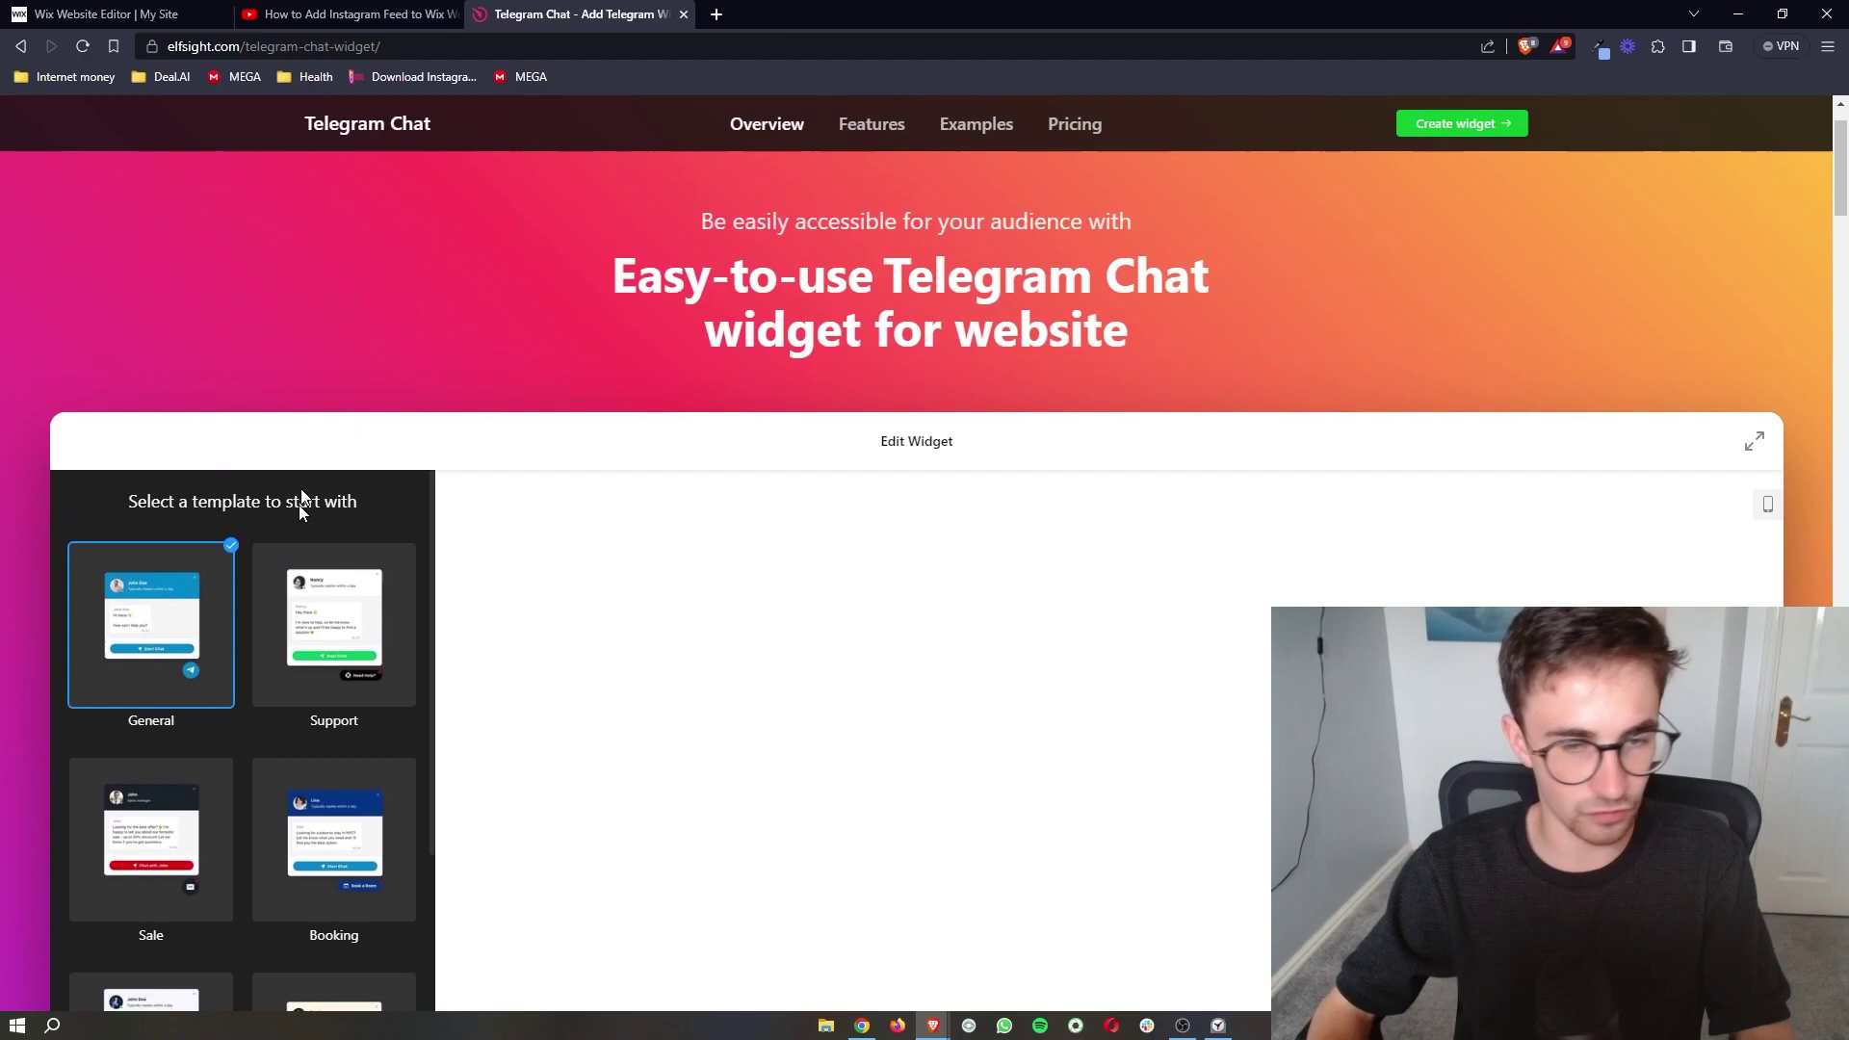
scroll(309, 549, "down", 2)
scroll(876, 702, "down", 2)
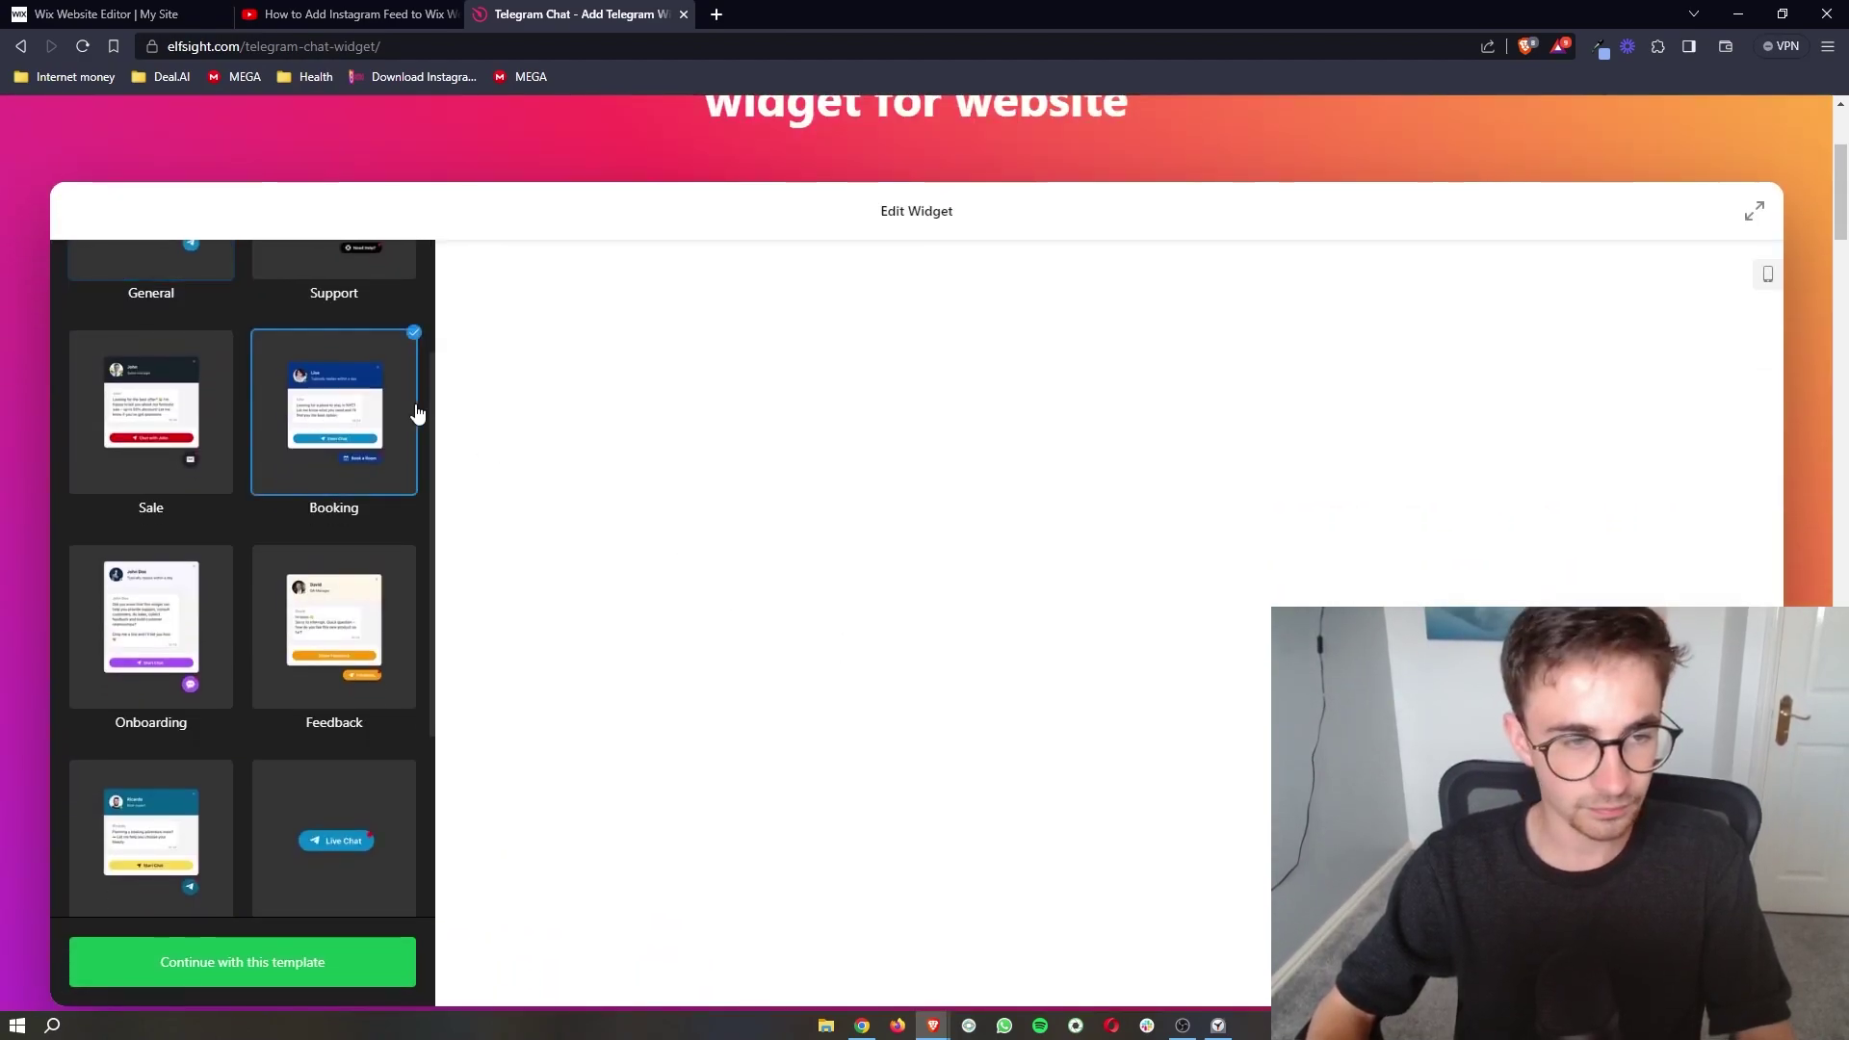
scroll(414, 404, "up", 1)
left_click(359, 301)
scroll(396, 412, "down", 2)
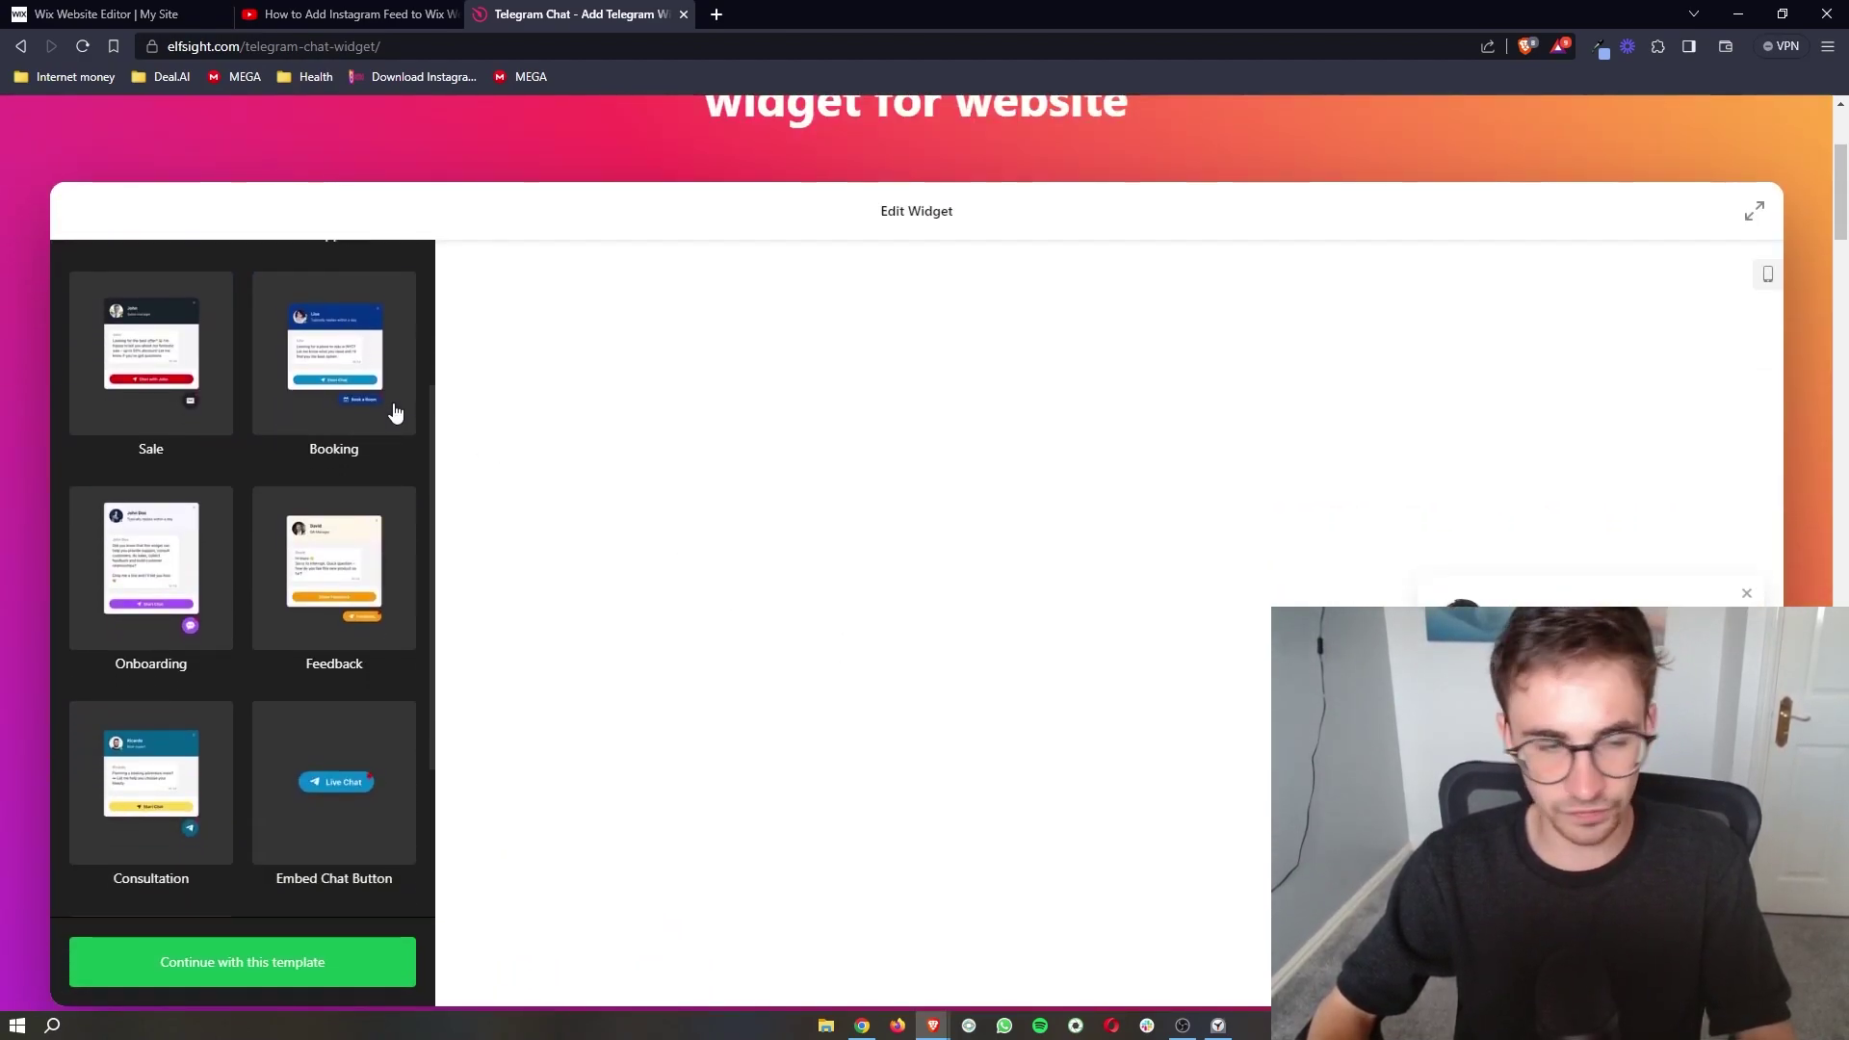
left_click(187, 549)
left_click(334, 720)
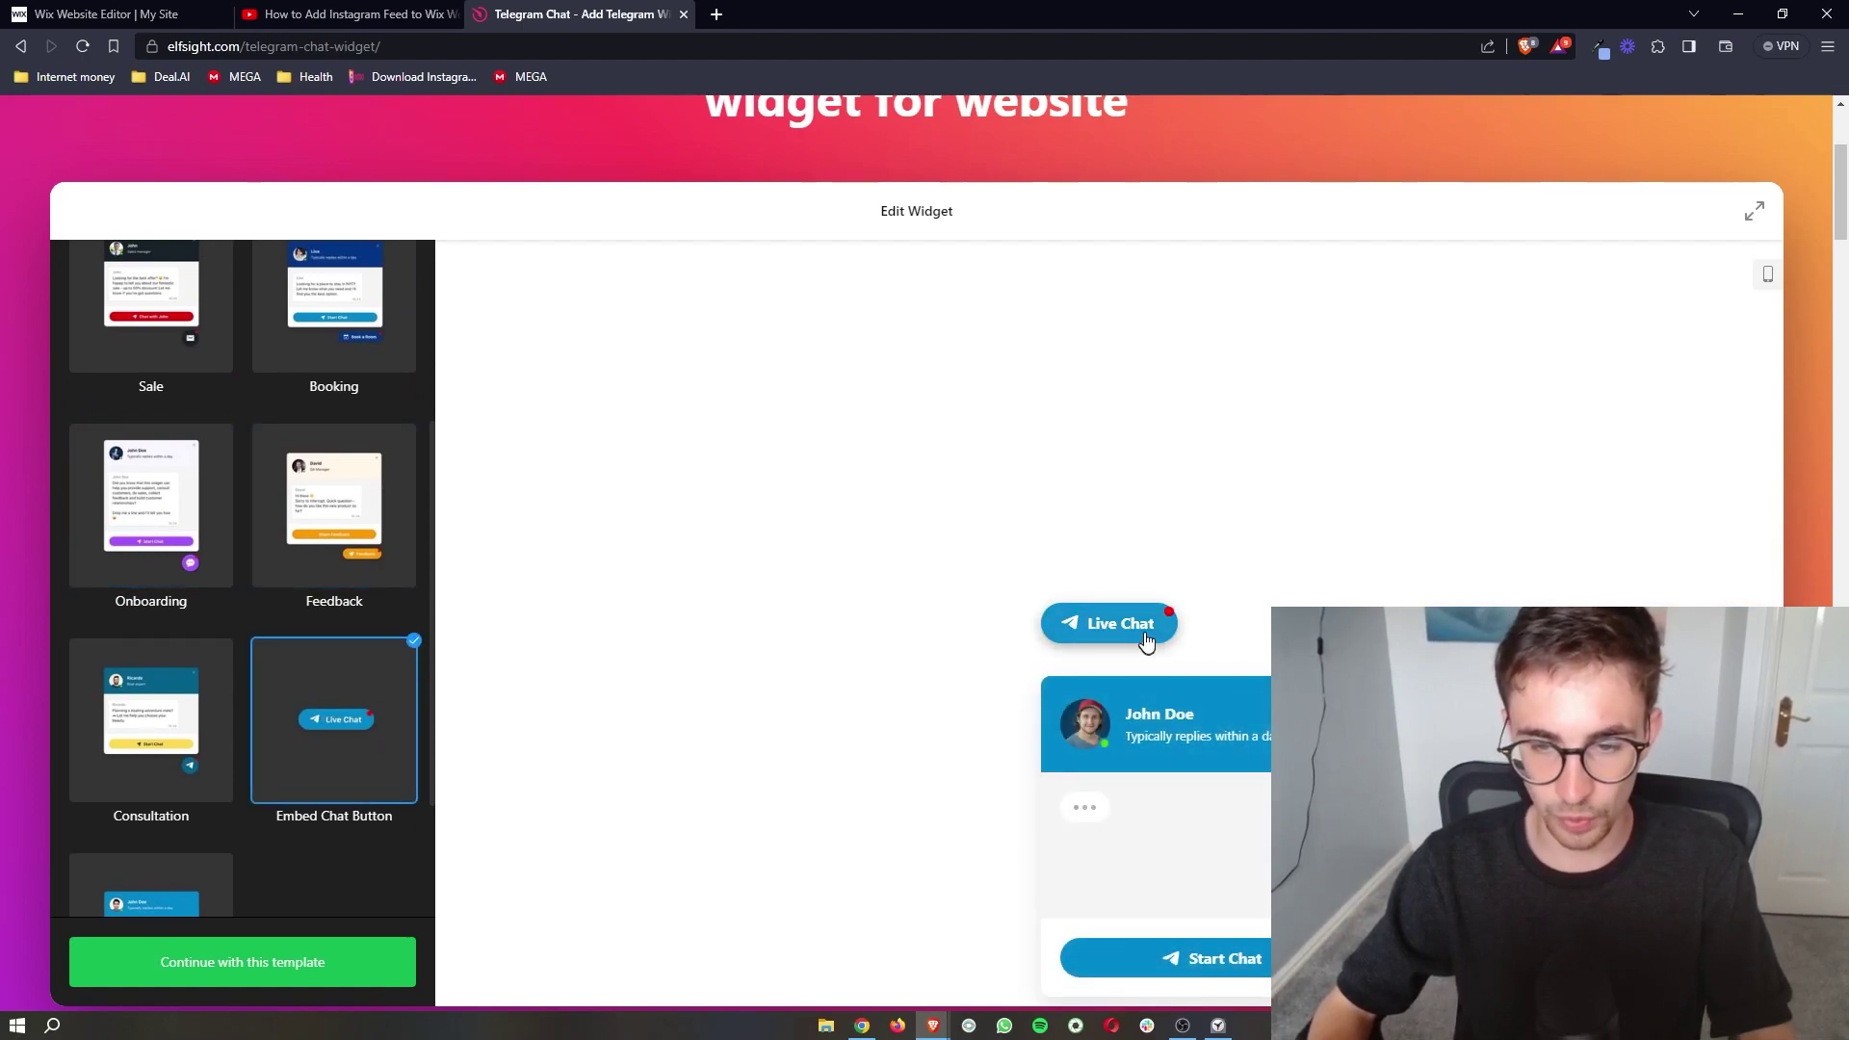
scroll(273, 756, "down", 2)
scroll(216, 740, "up", 6)
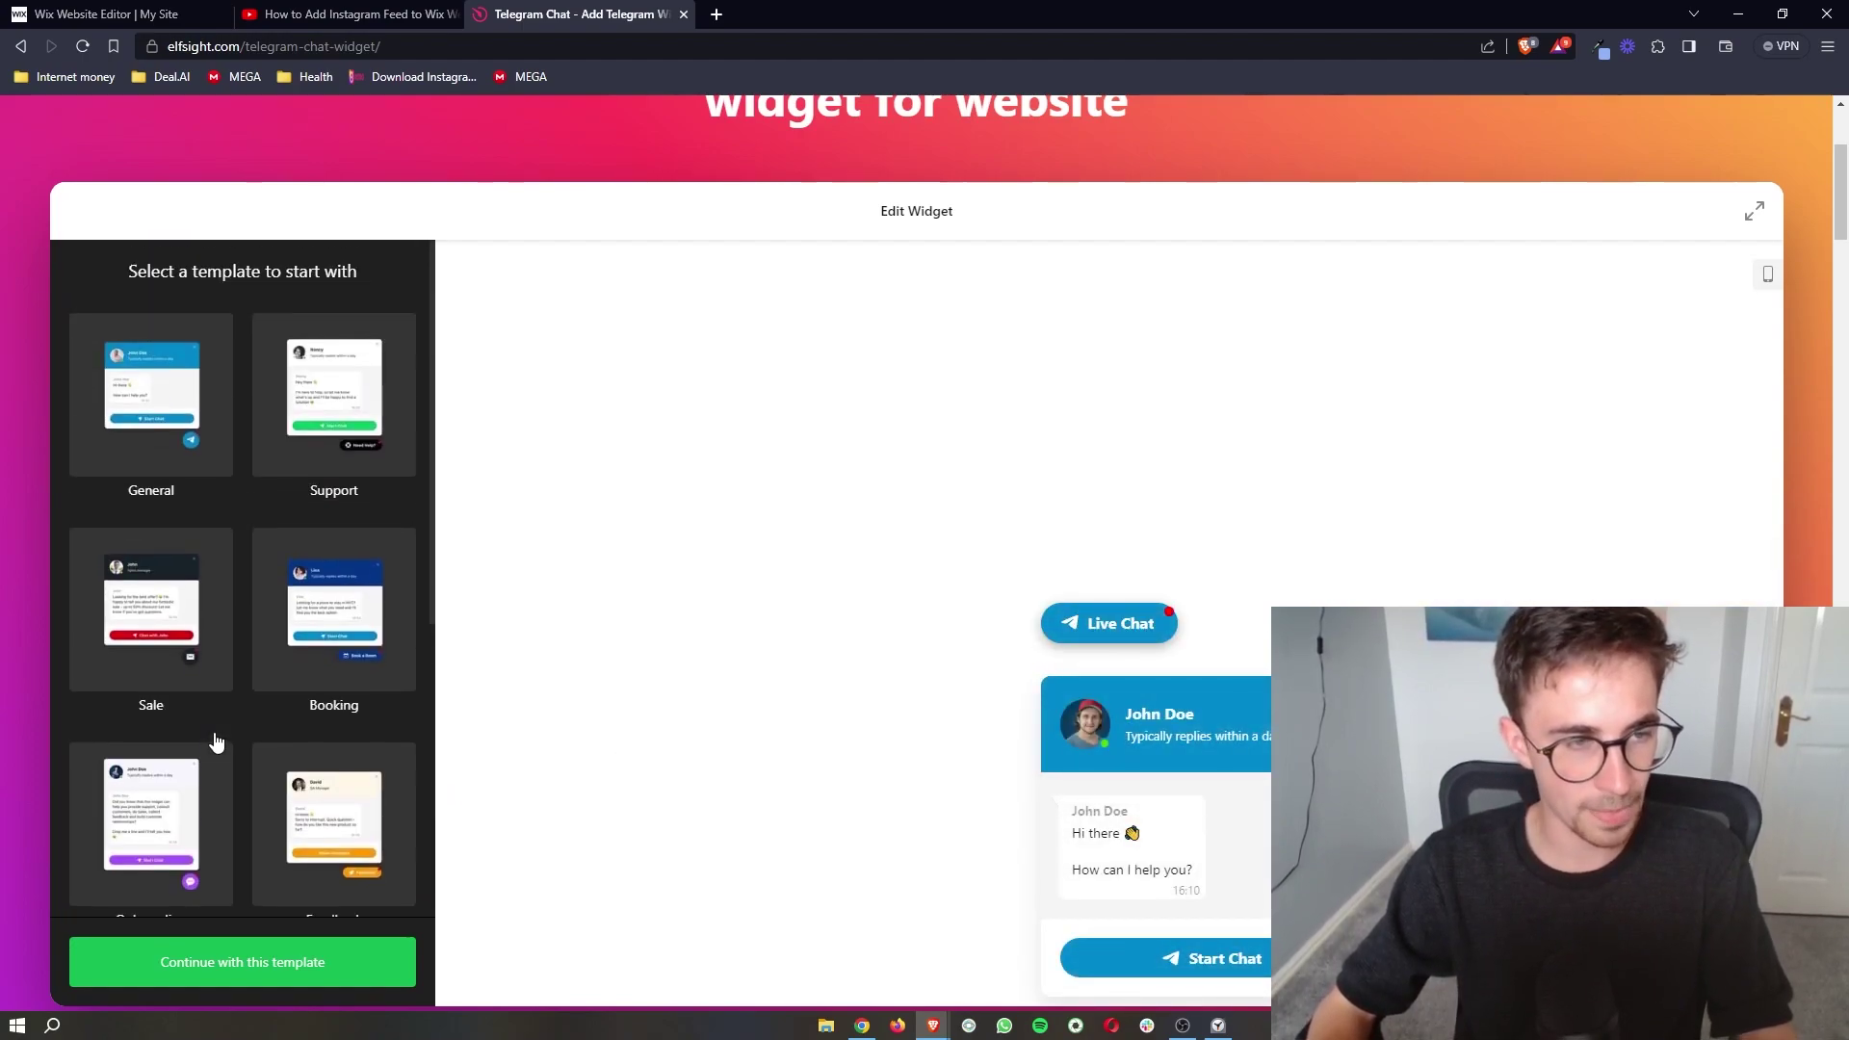
Step: Choose the General template and continue editing with it
left_click(204, 464)
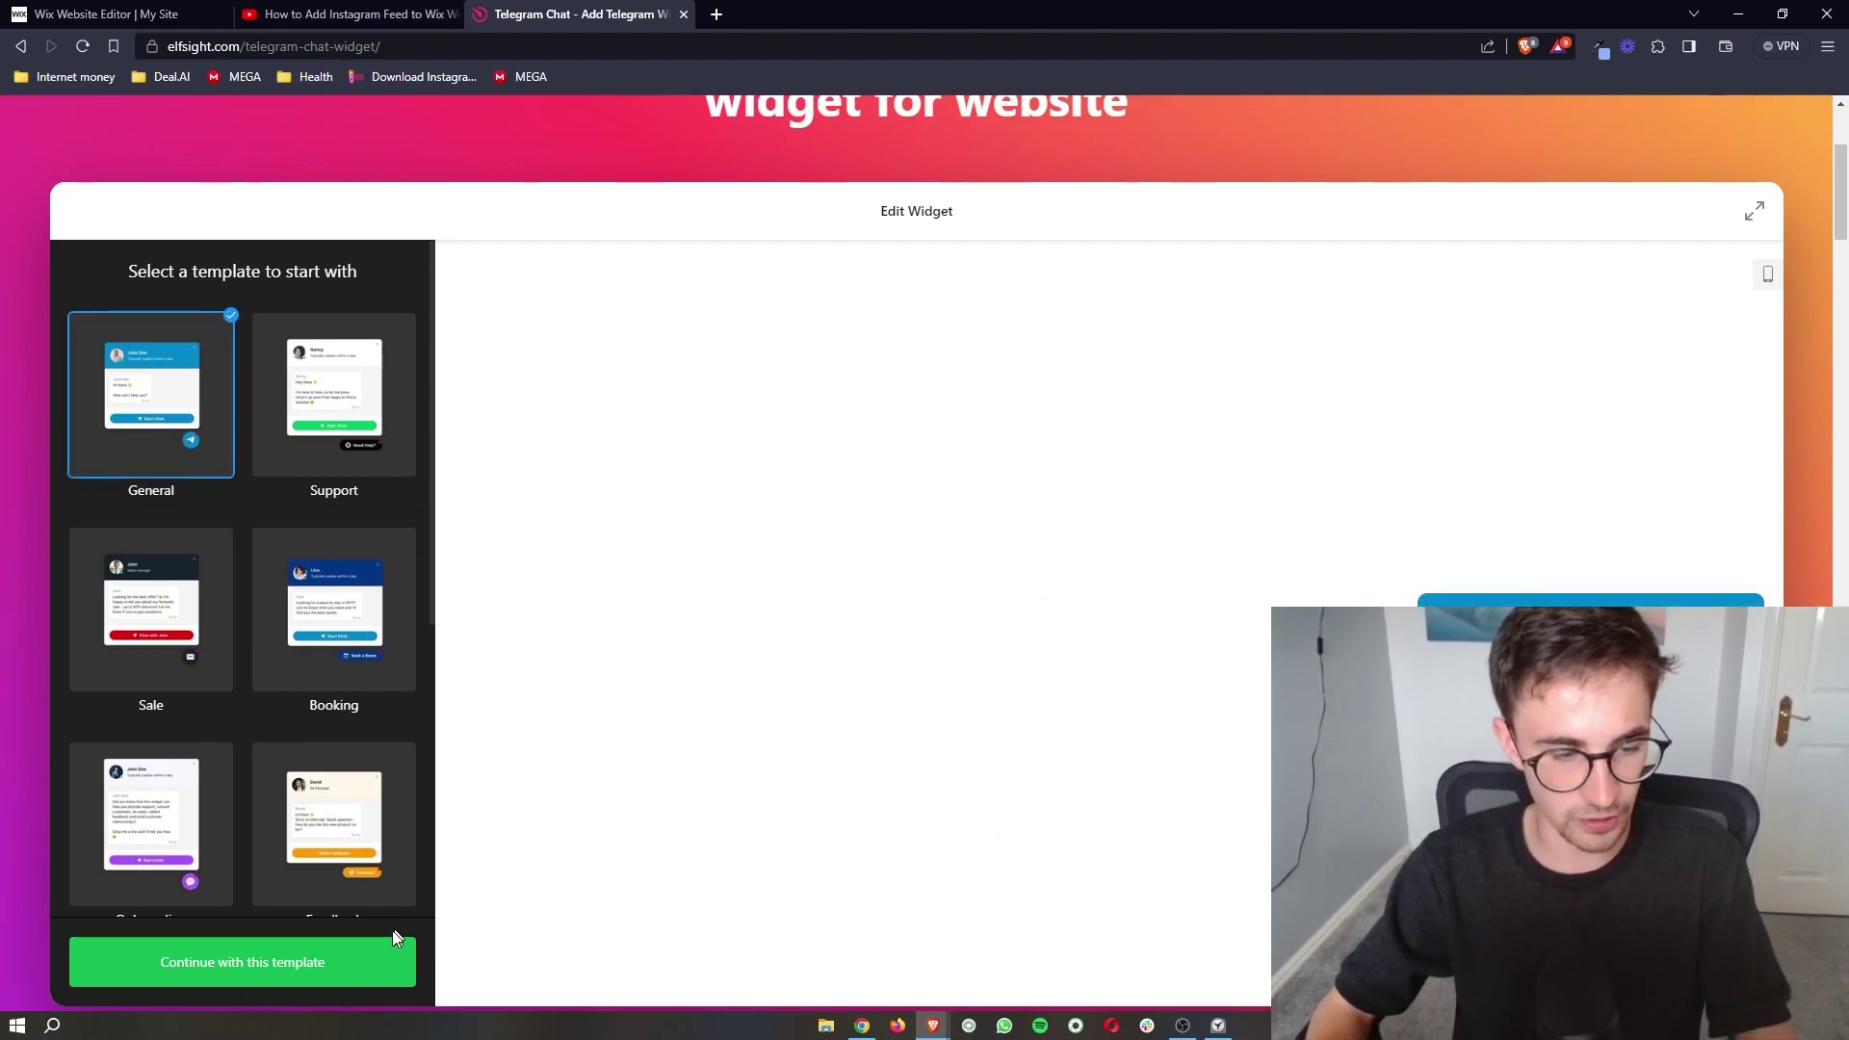
scroll(292, 522, "down", 3)
scroll(296, 536, "up", 4)
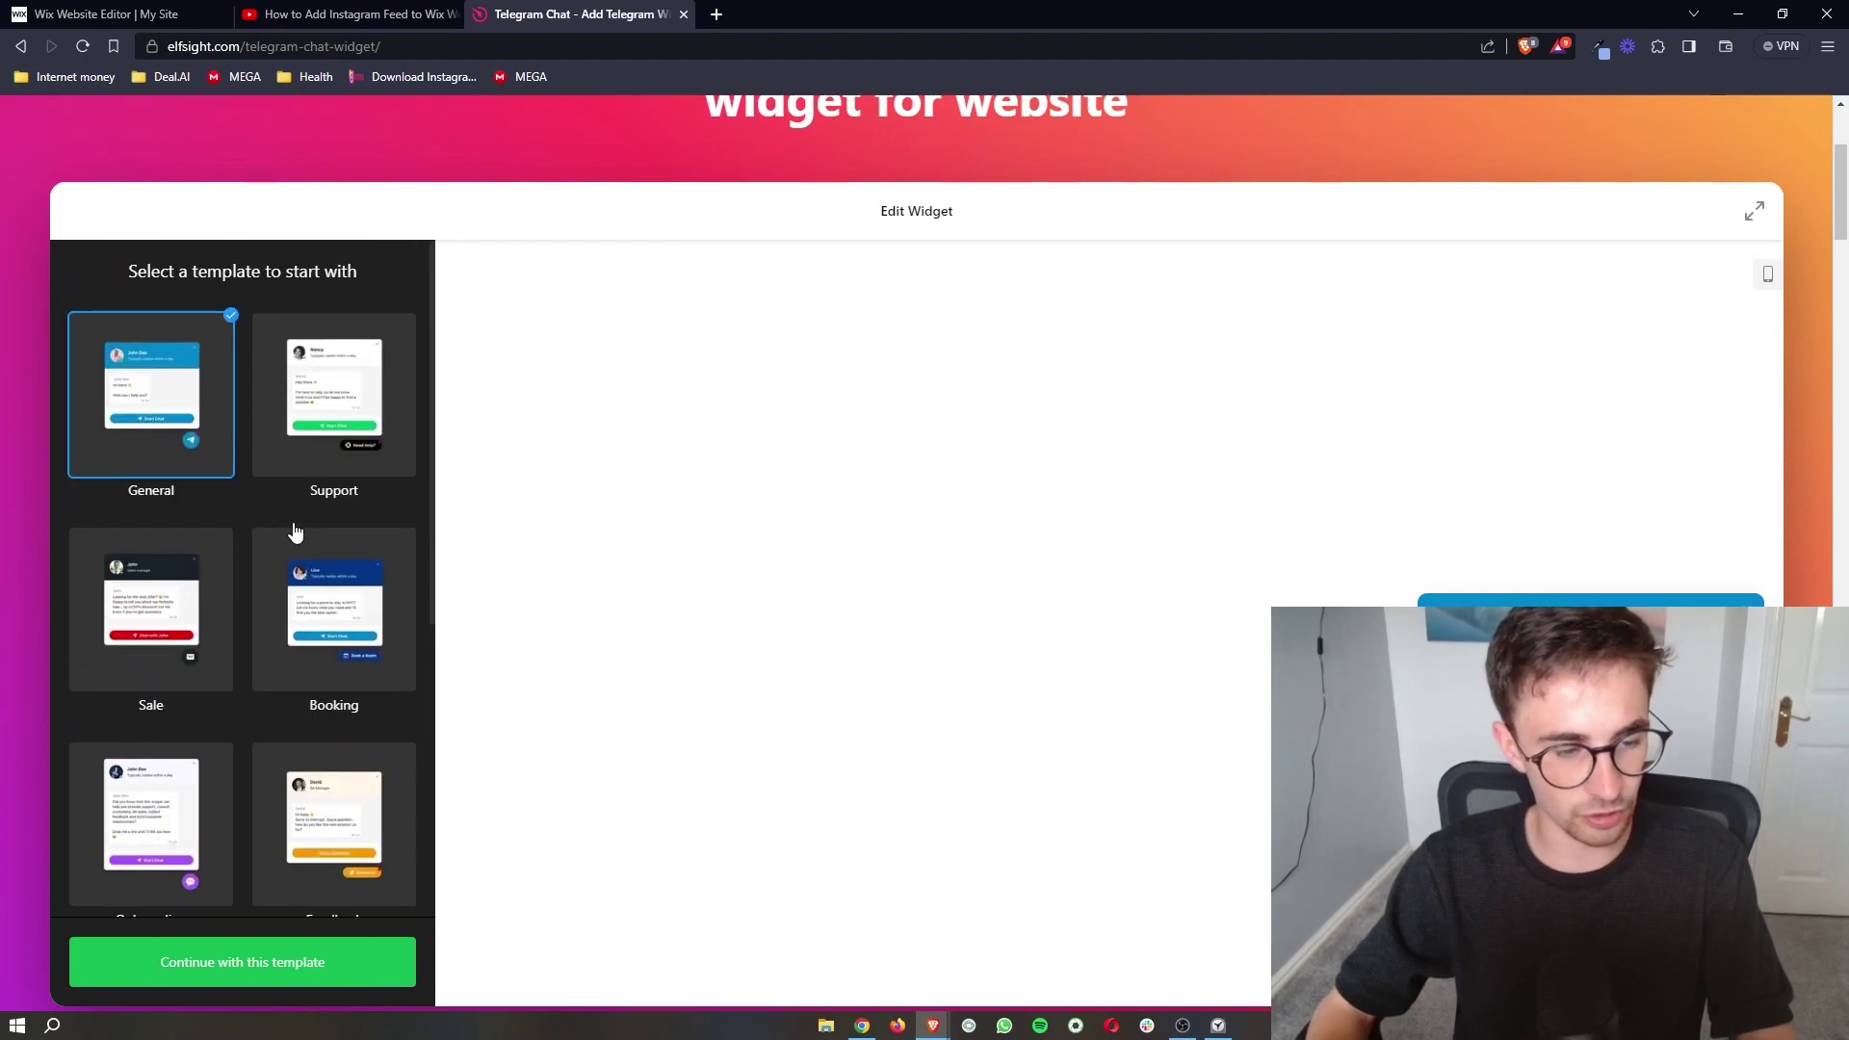
left_click(207, 978)
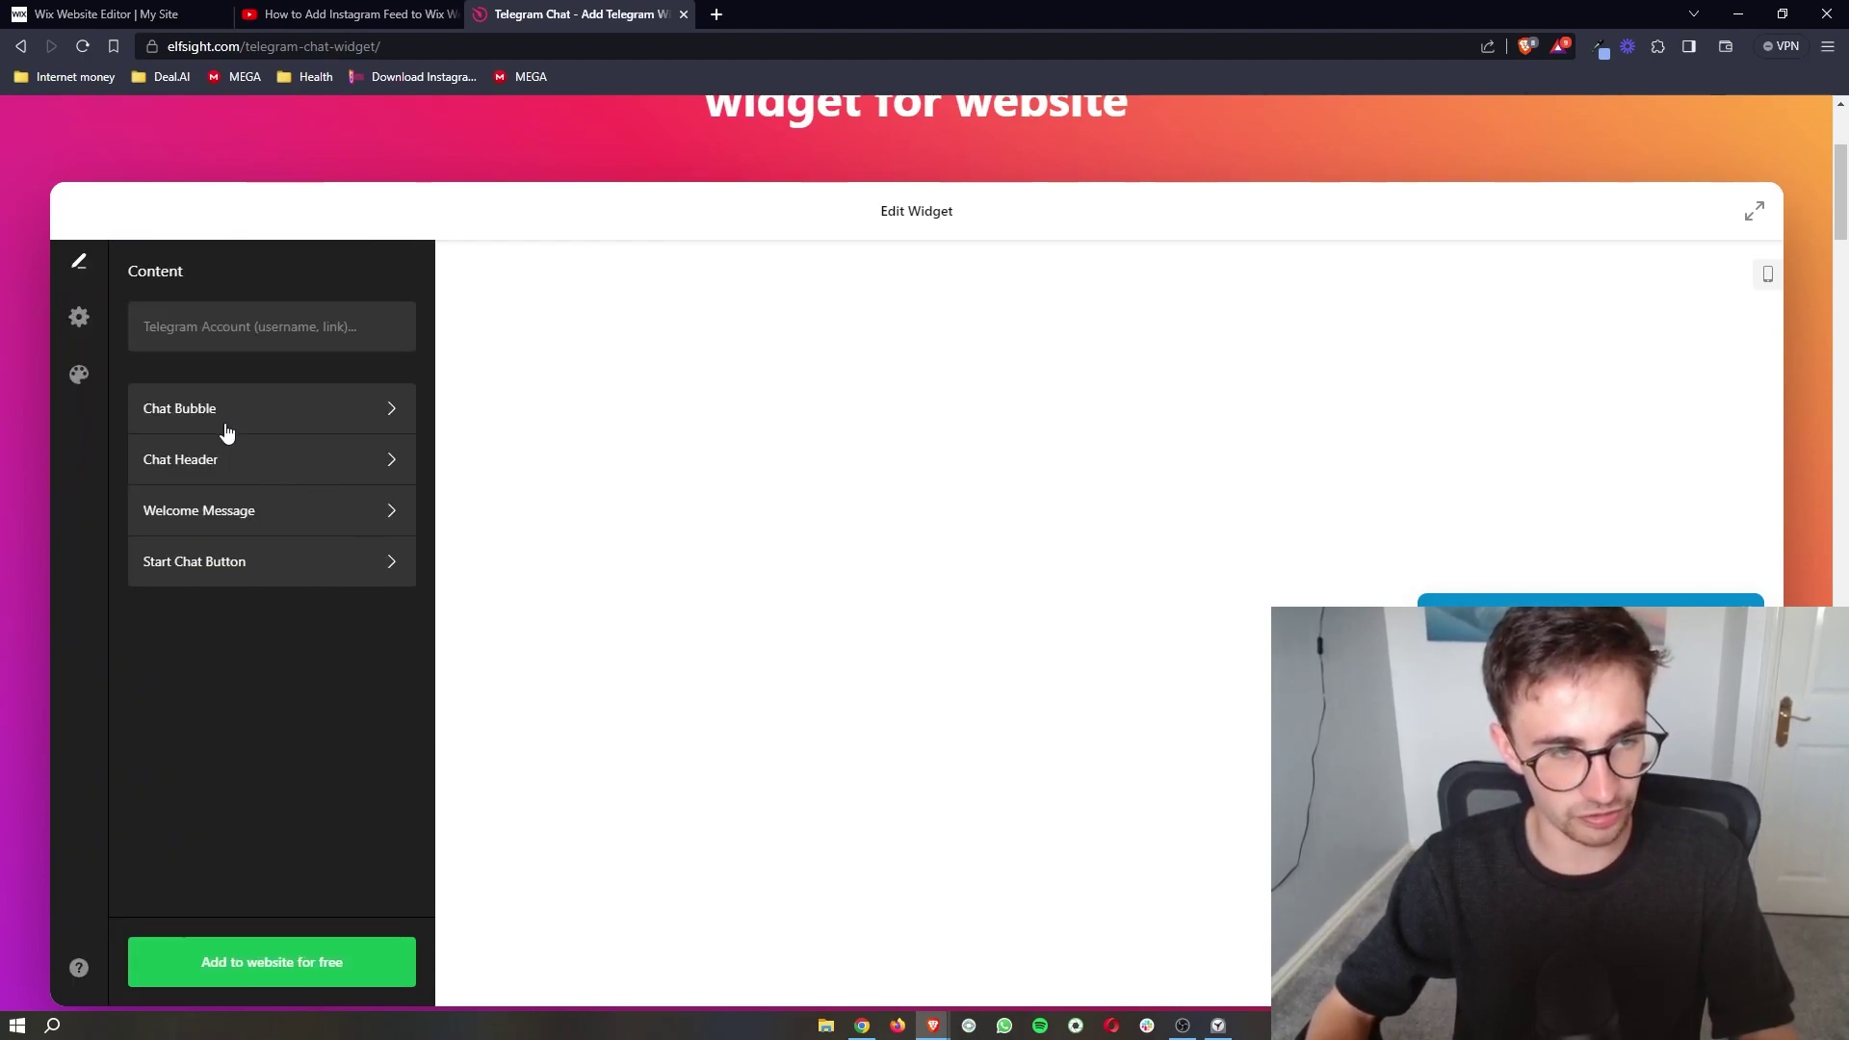
left_click(309, 333)
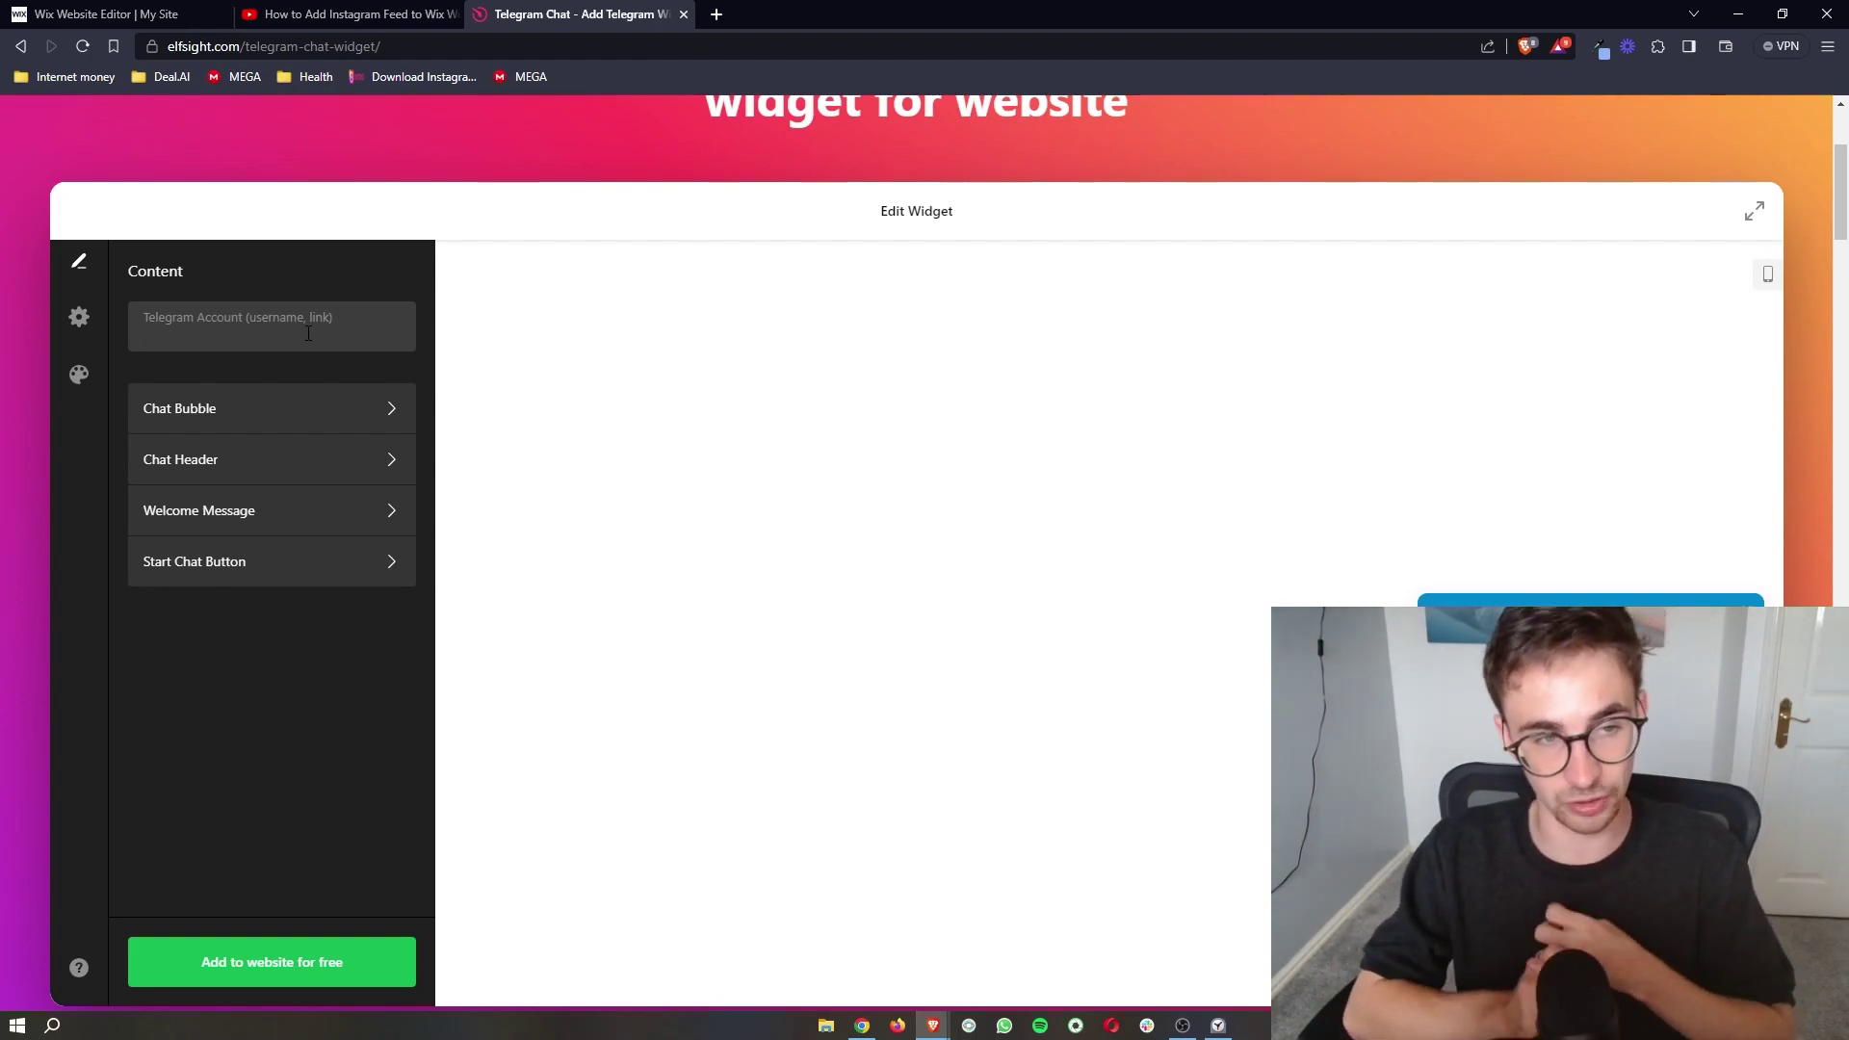
left_click(308, 408)
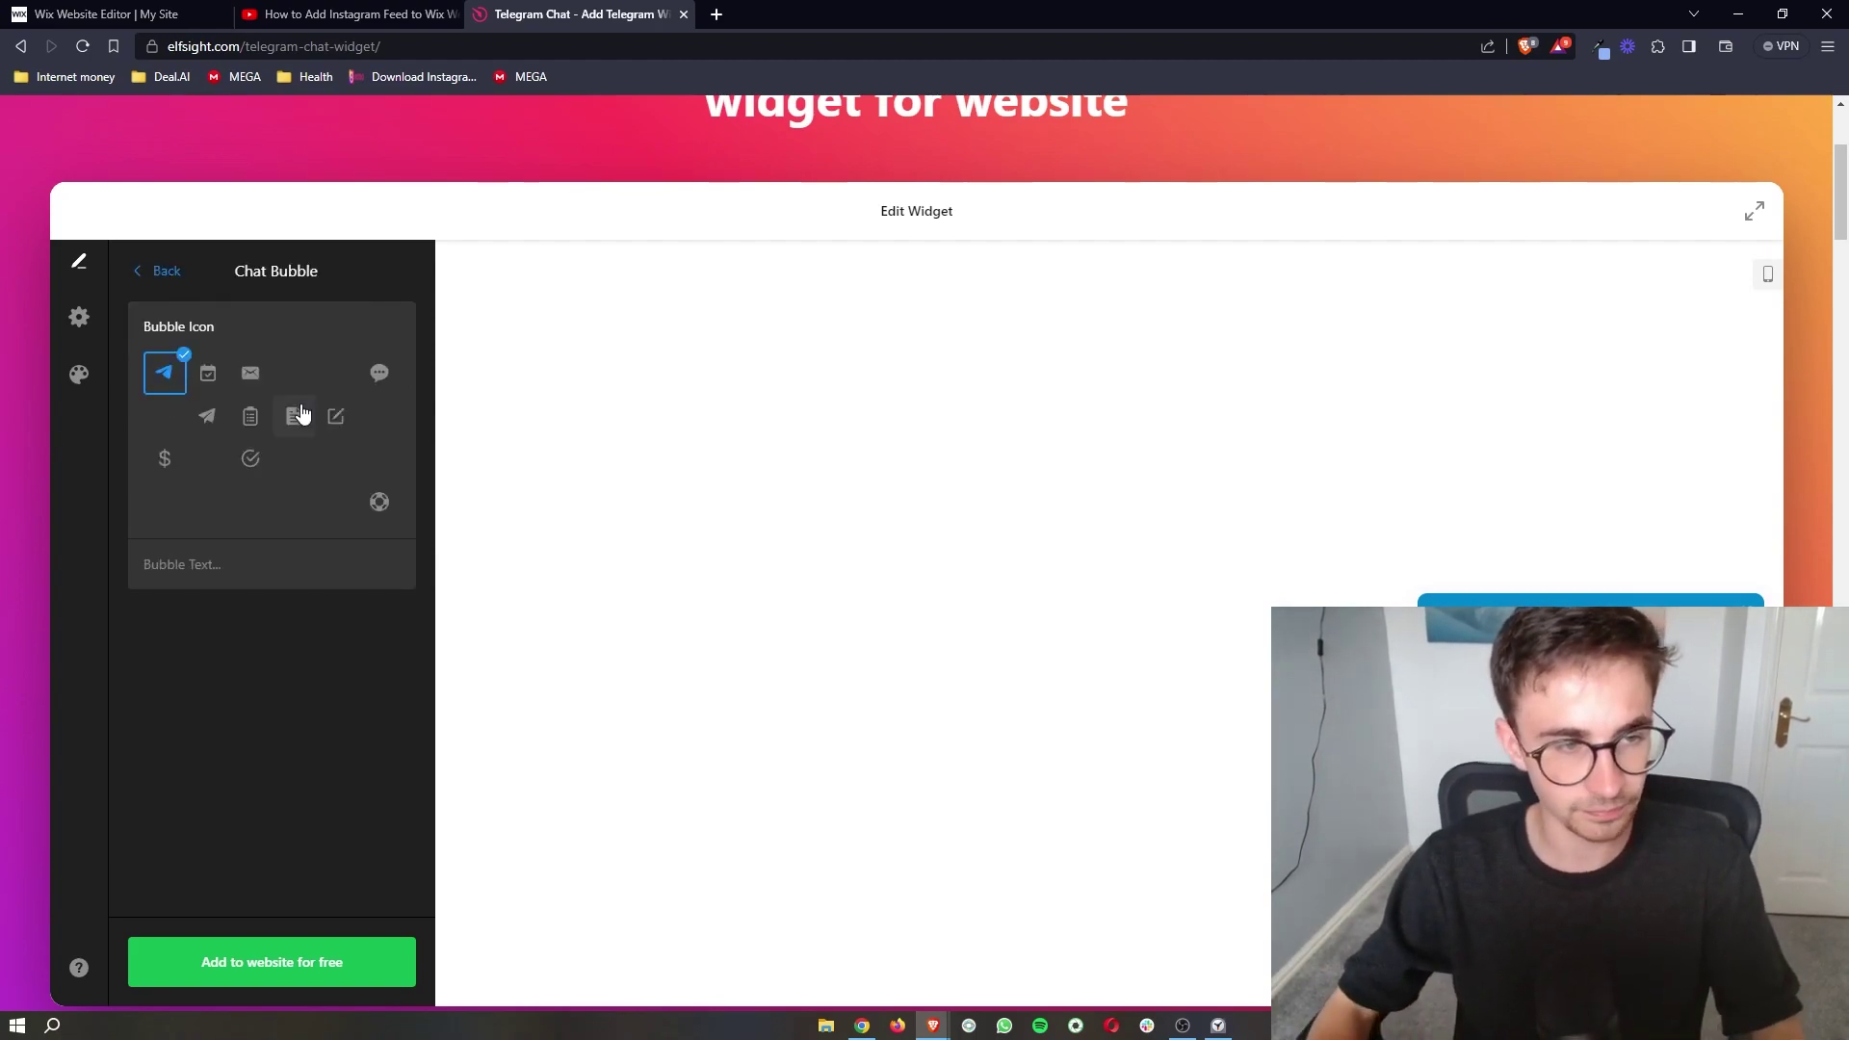
left_click(207, 373)
left_click(251, 372)
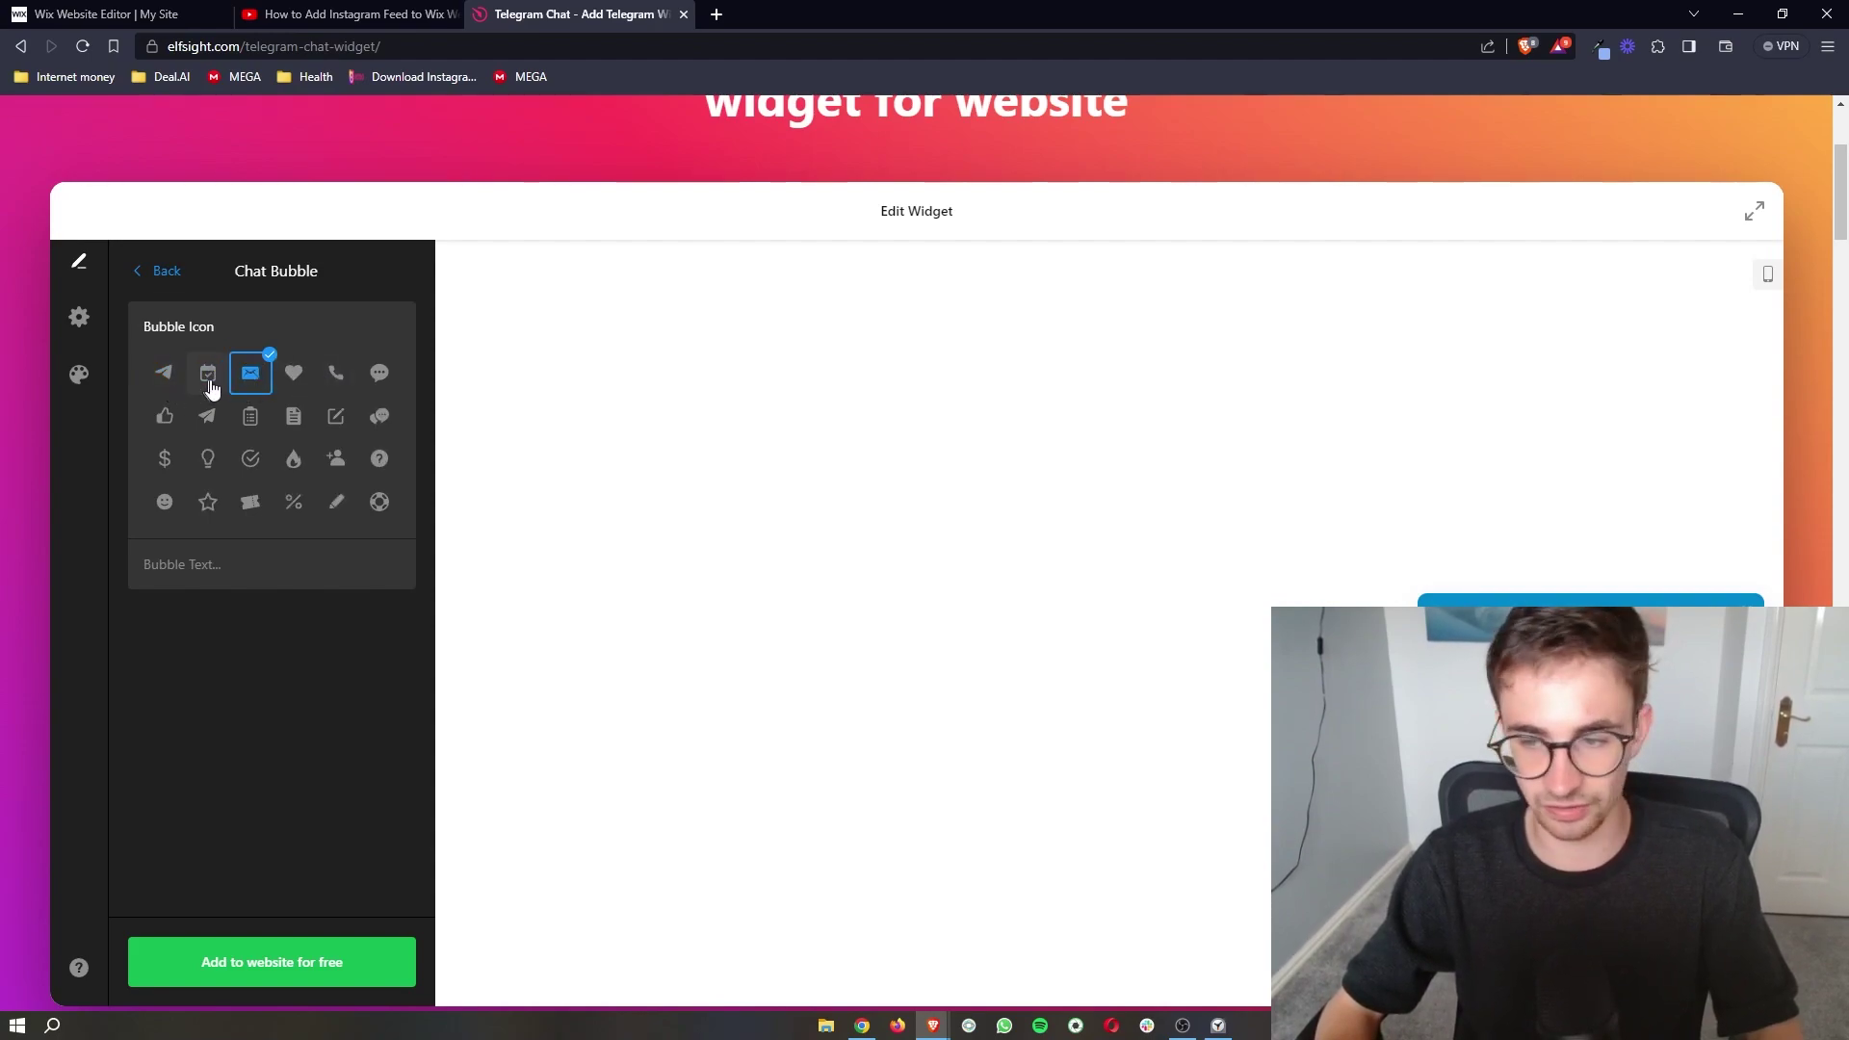
left_click(163, 373)
left_click(160, 271)
left_click(231, 461)
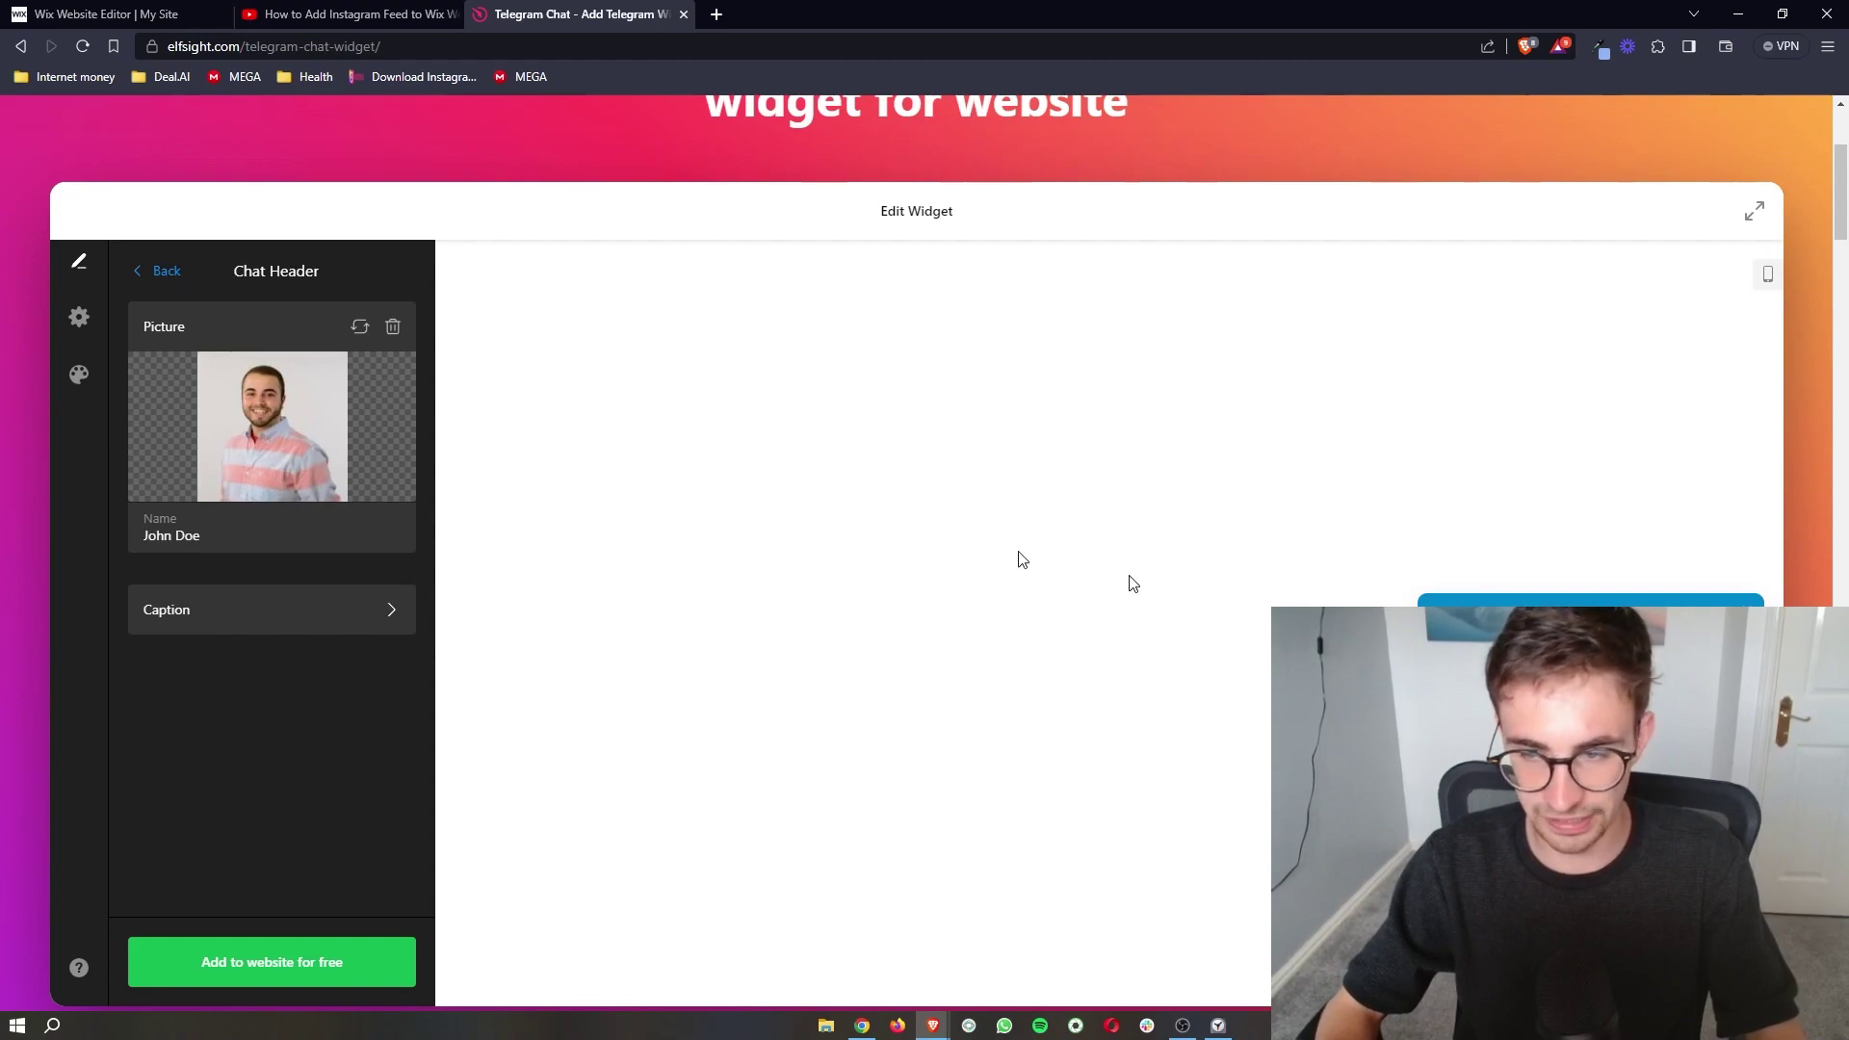
left_click(160, 274)
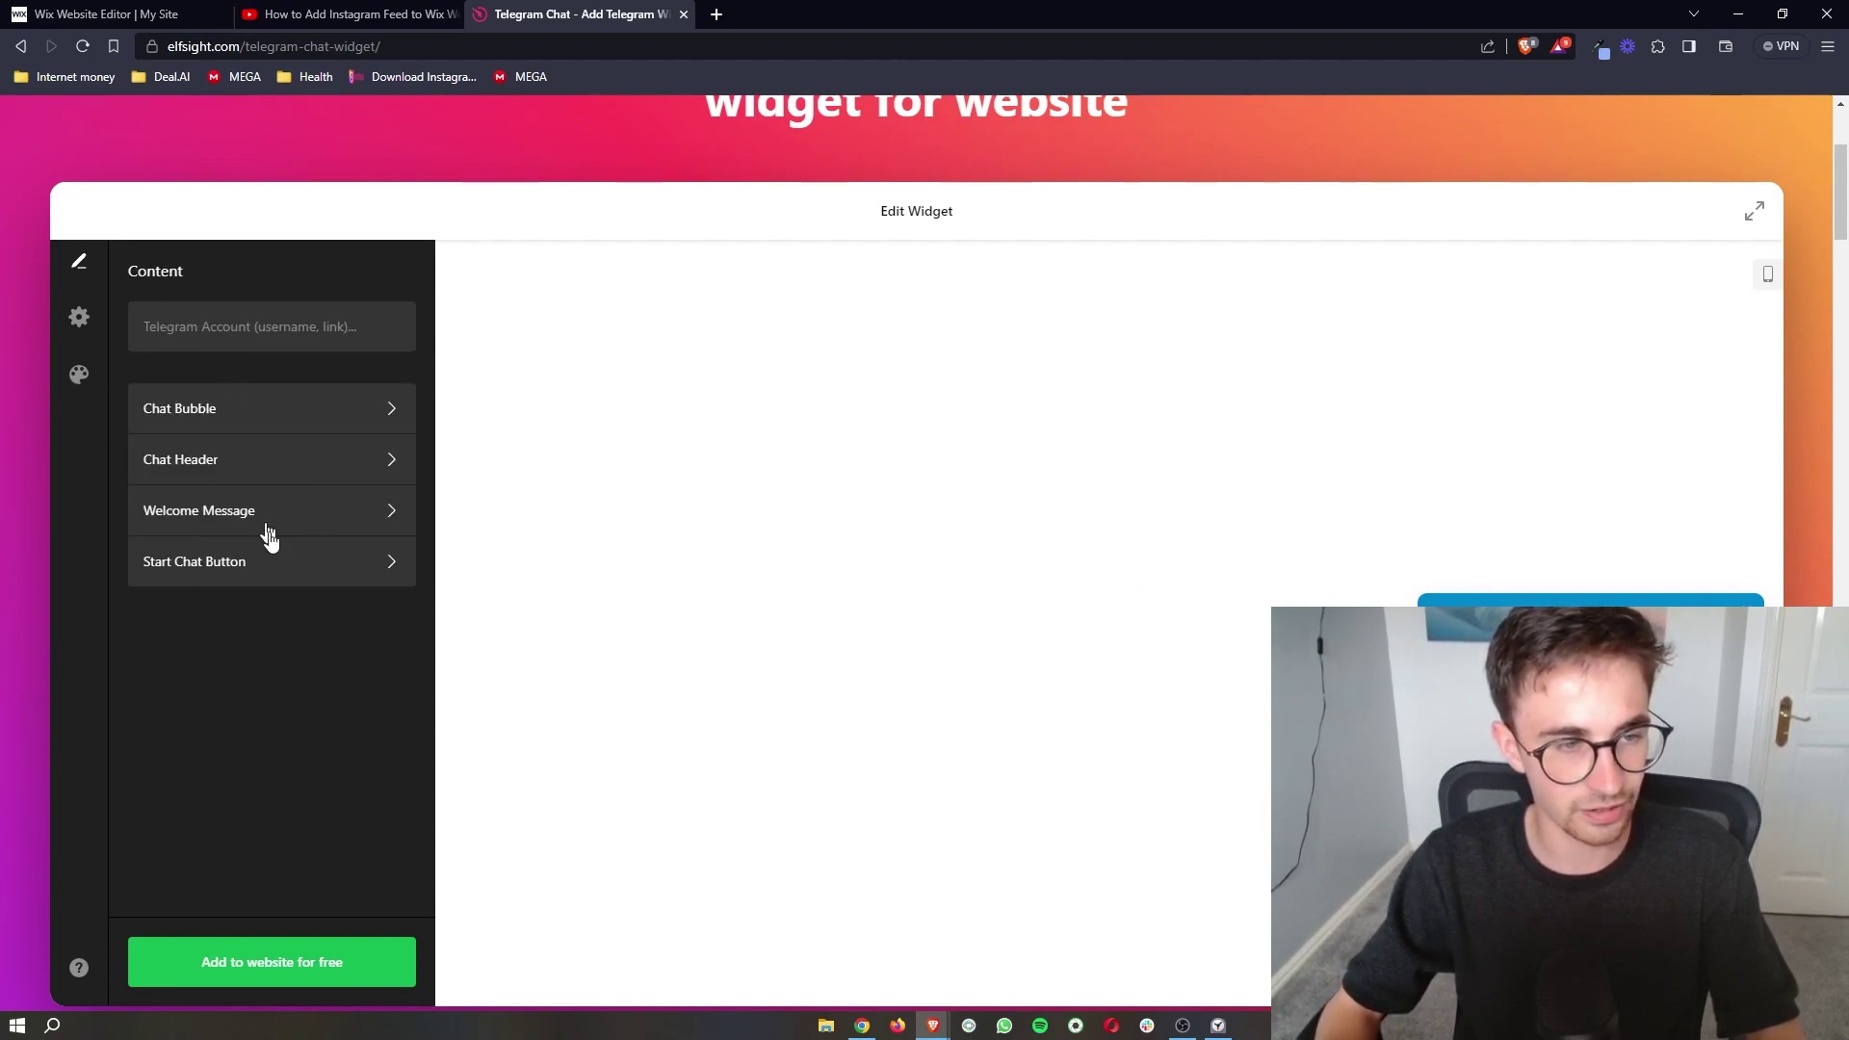
scroll(941, 417, "up", 1)
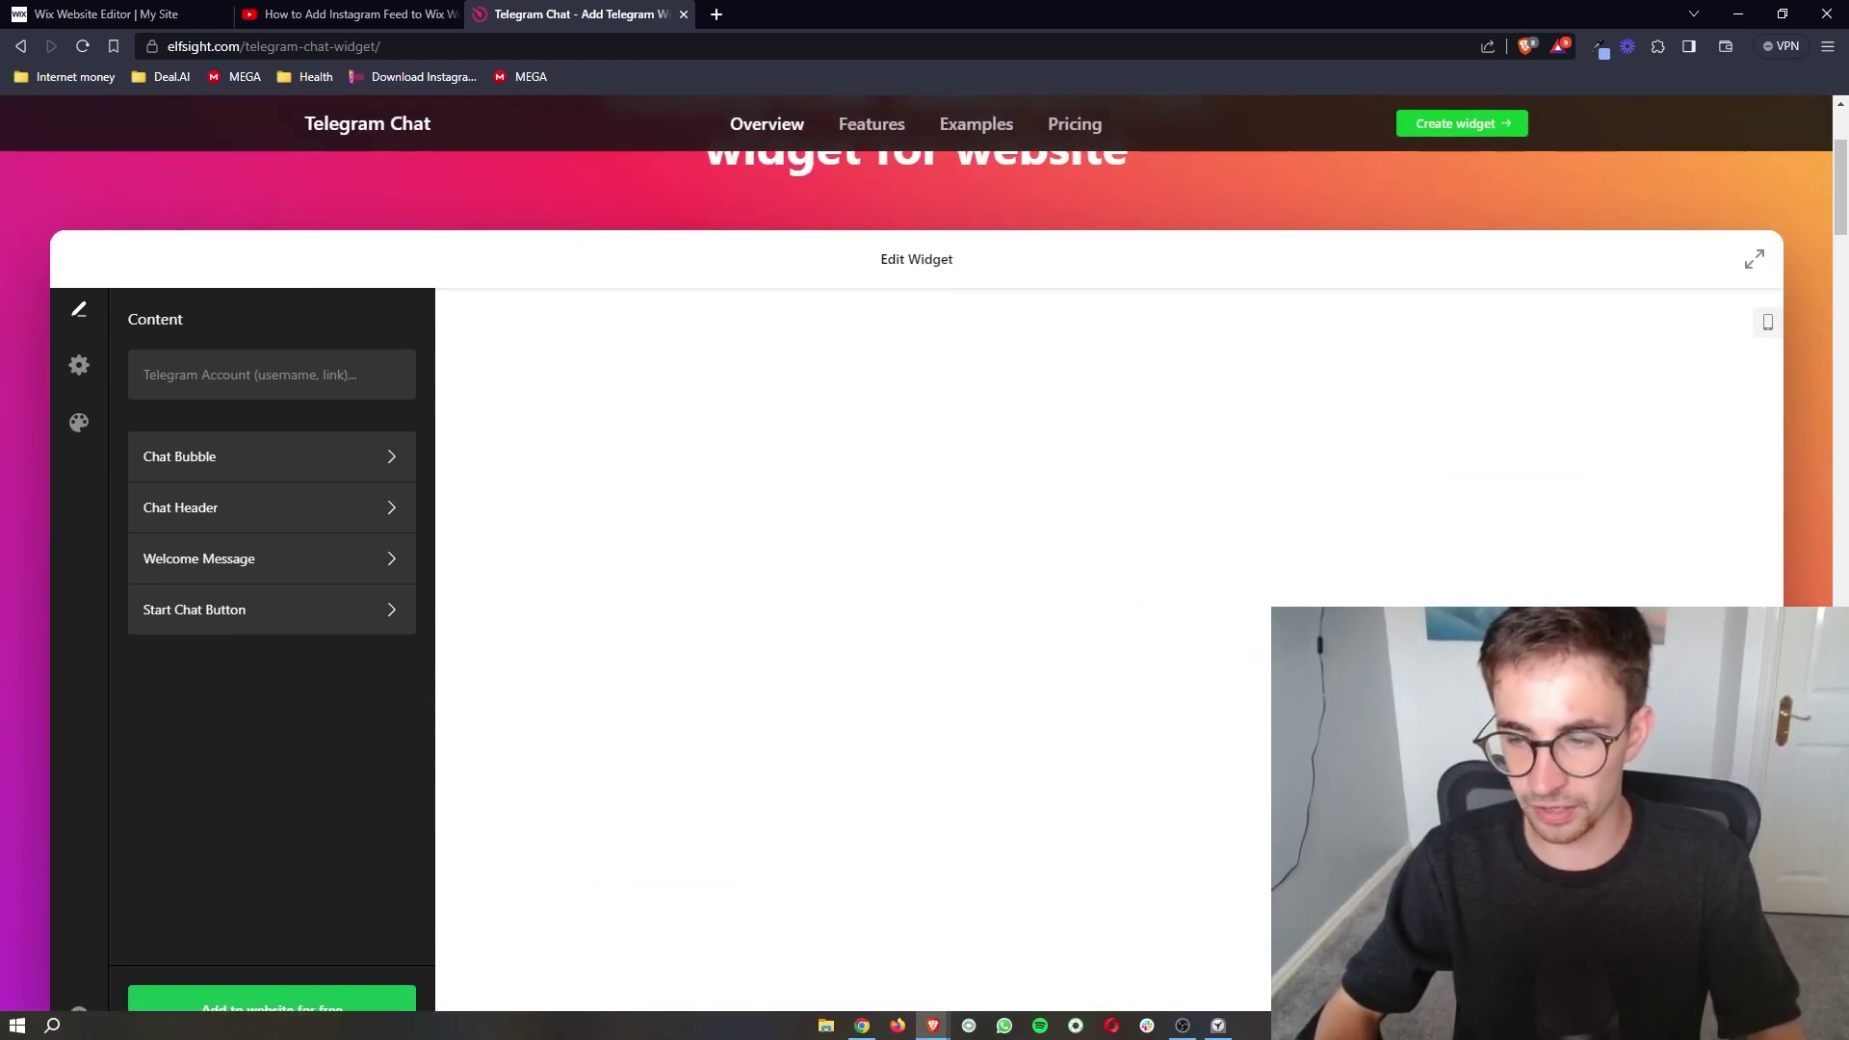
scroll(940, 417, "down", 1)
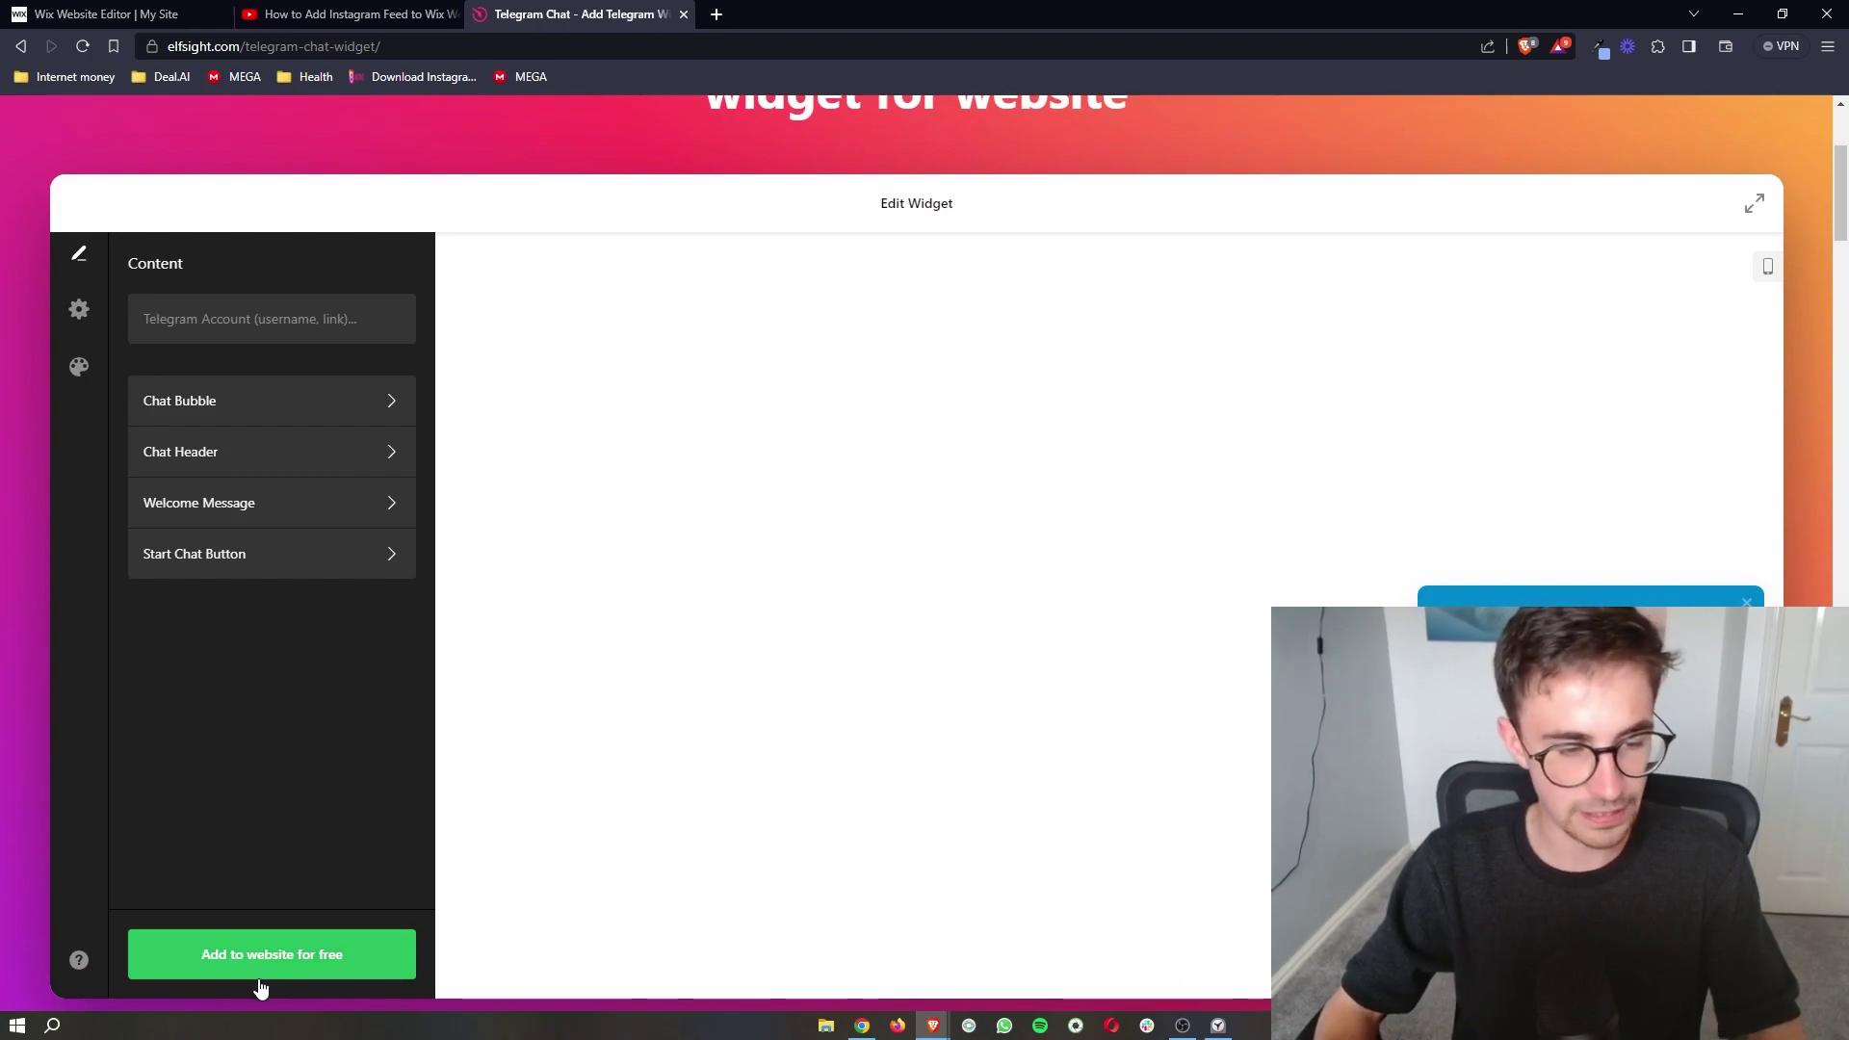
Step: Save and publish the Telegram Chat widget on the free $0 Lite plan
left_click(342, 966)
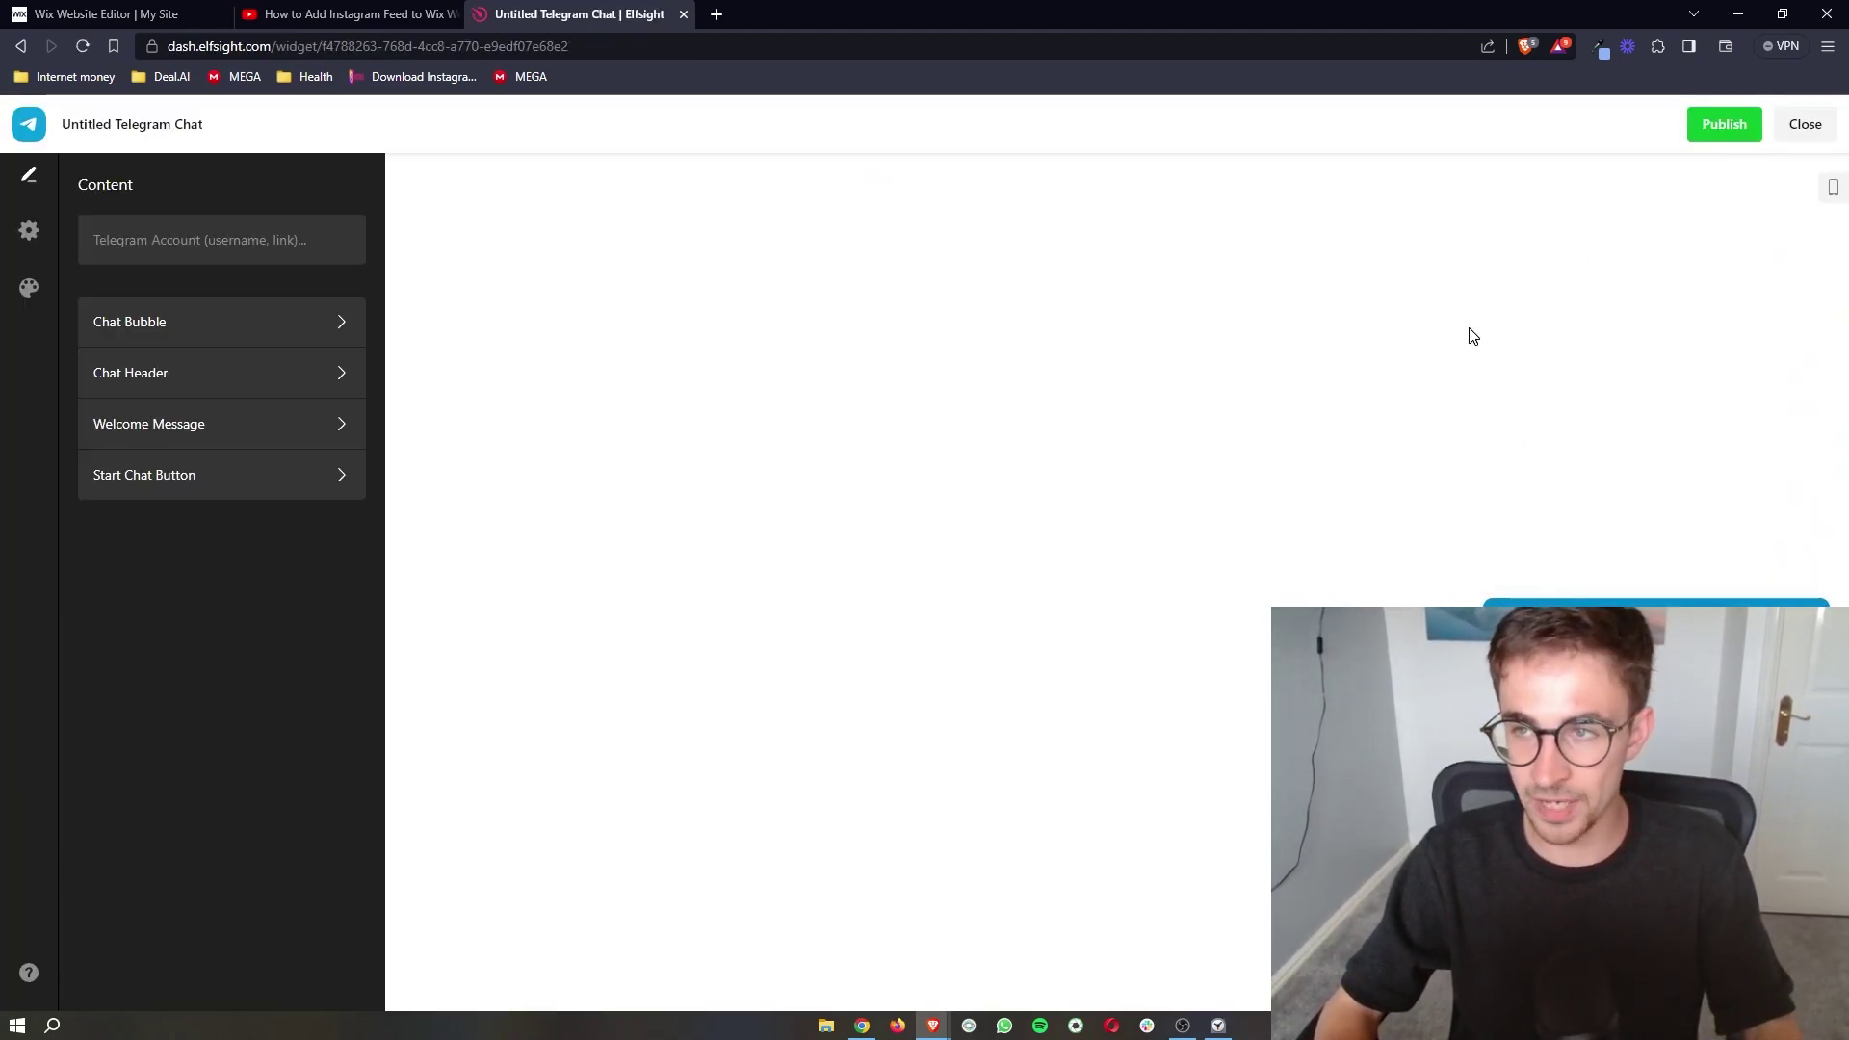
left_click(1724, 125)
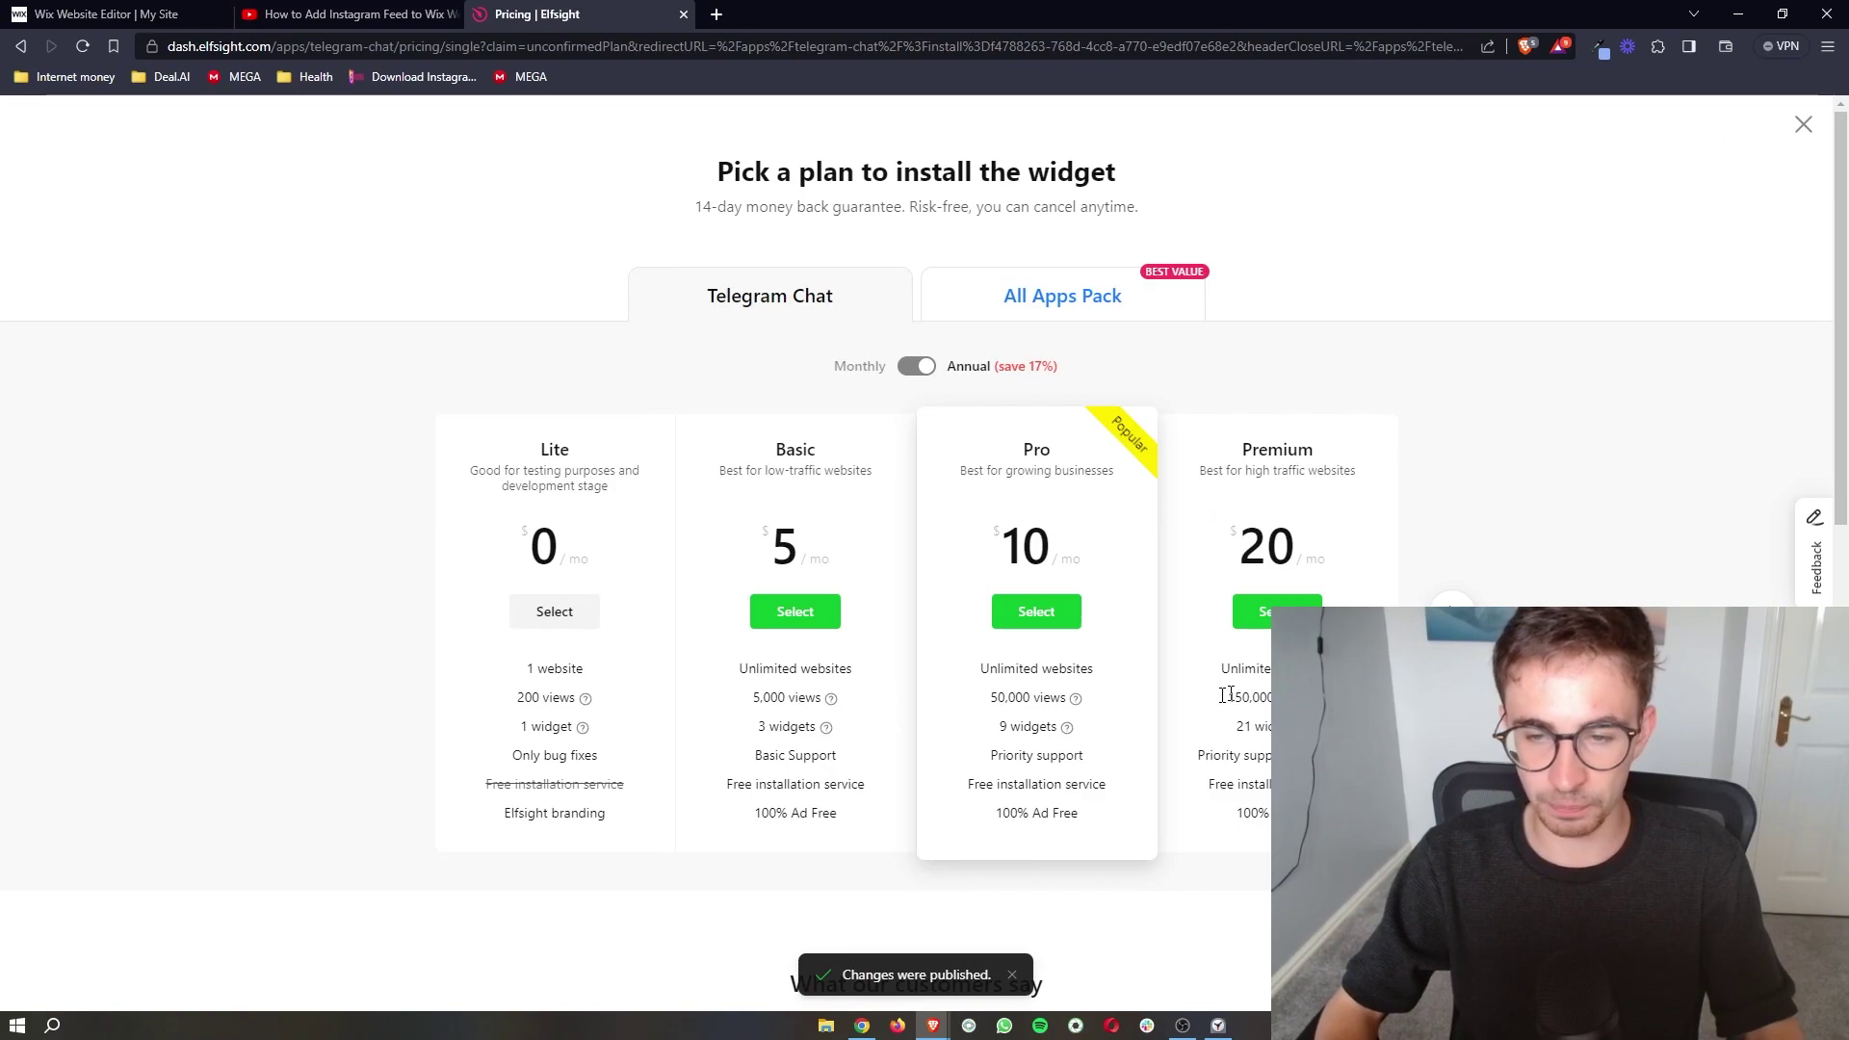
left_click_drag(1204, 696, 1281, 730)
left_click(1281, 730)
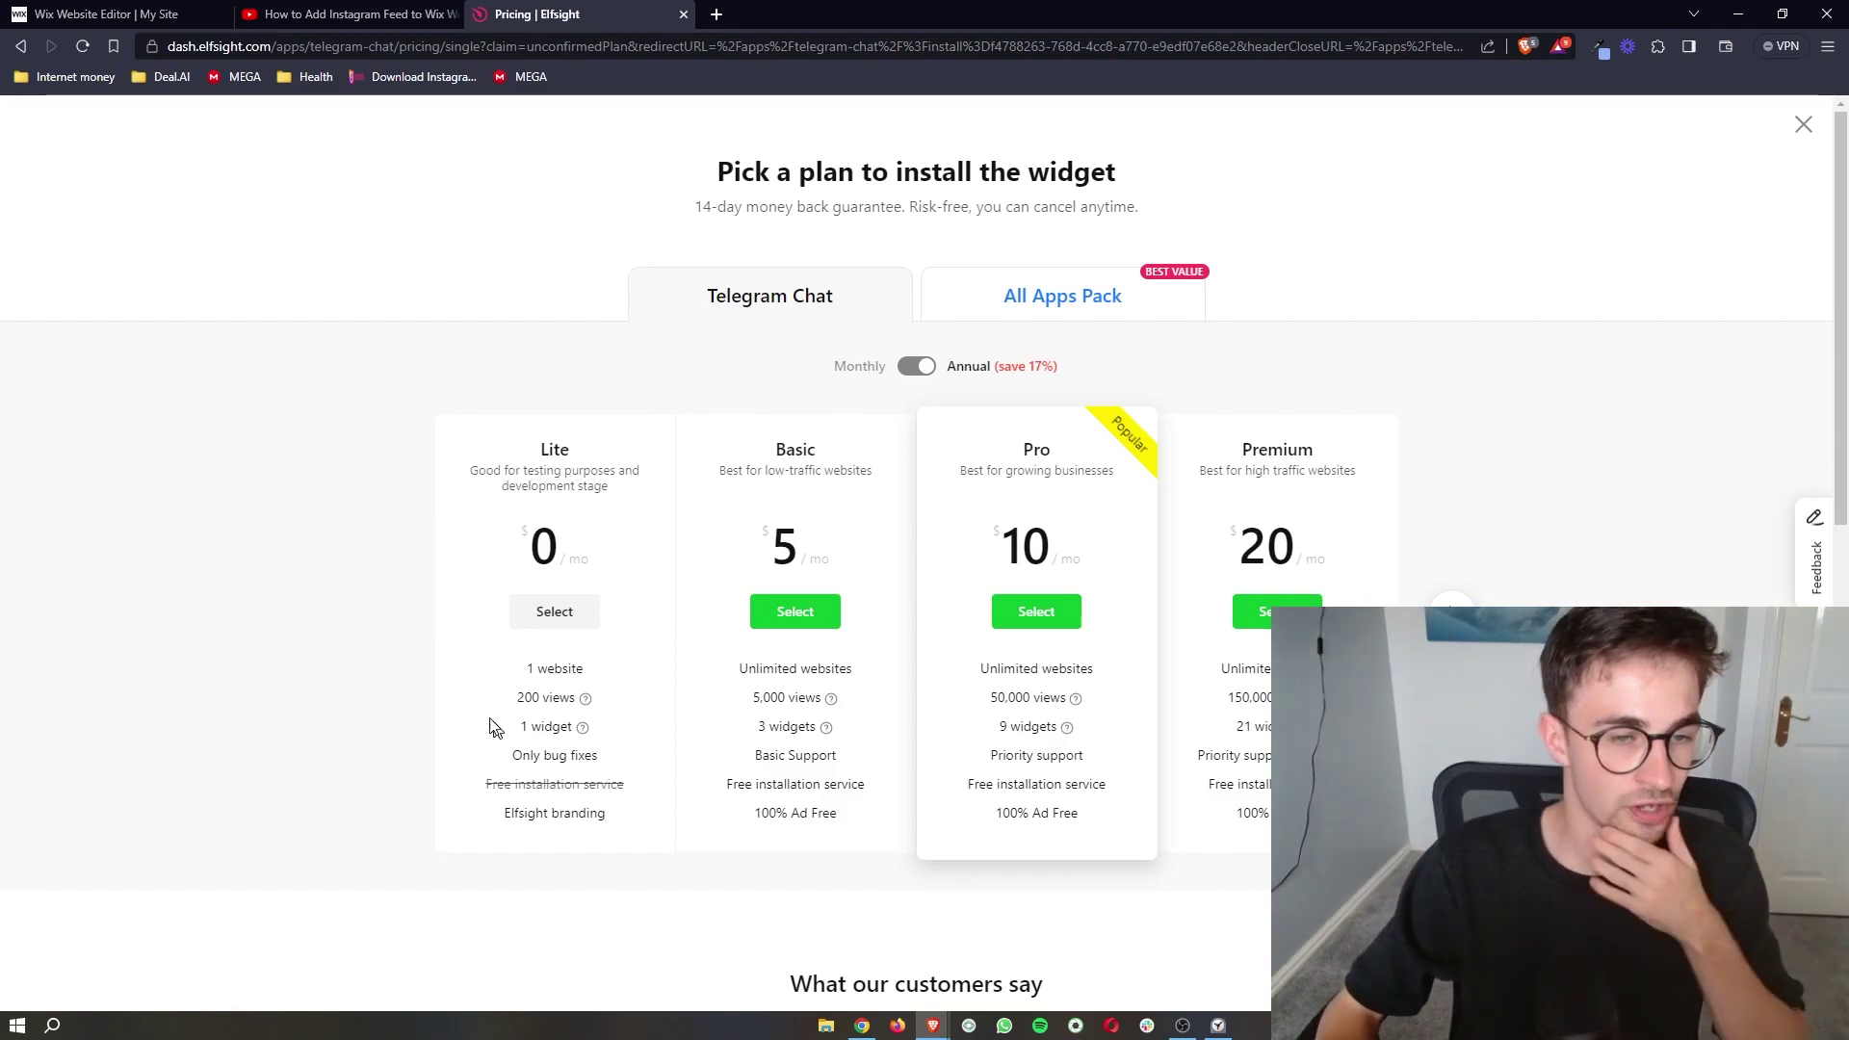
left_click_drag(599, 556, 498, 539)
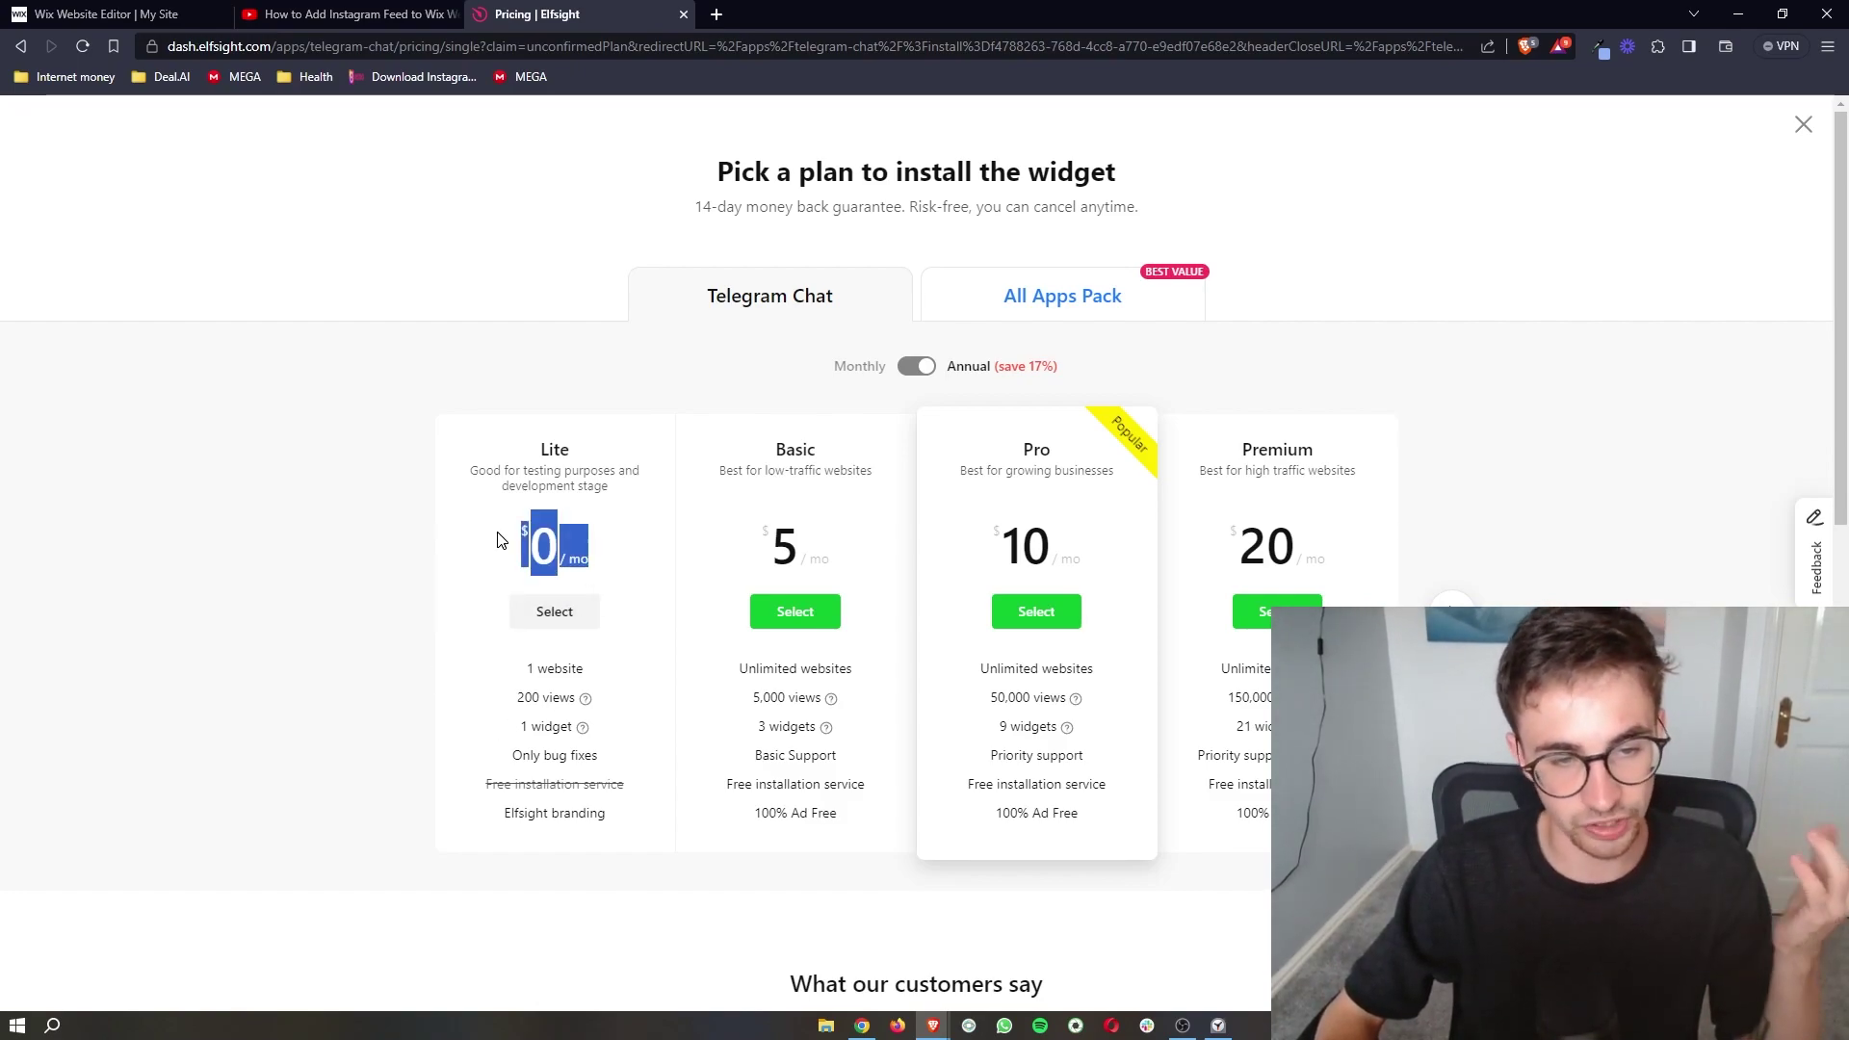
left_click(539, 609)
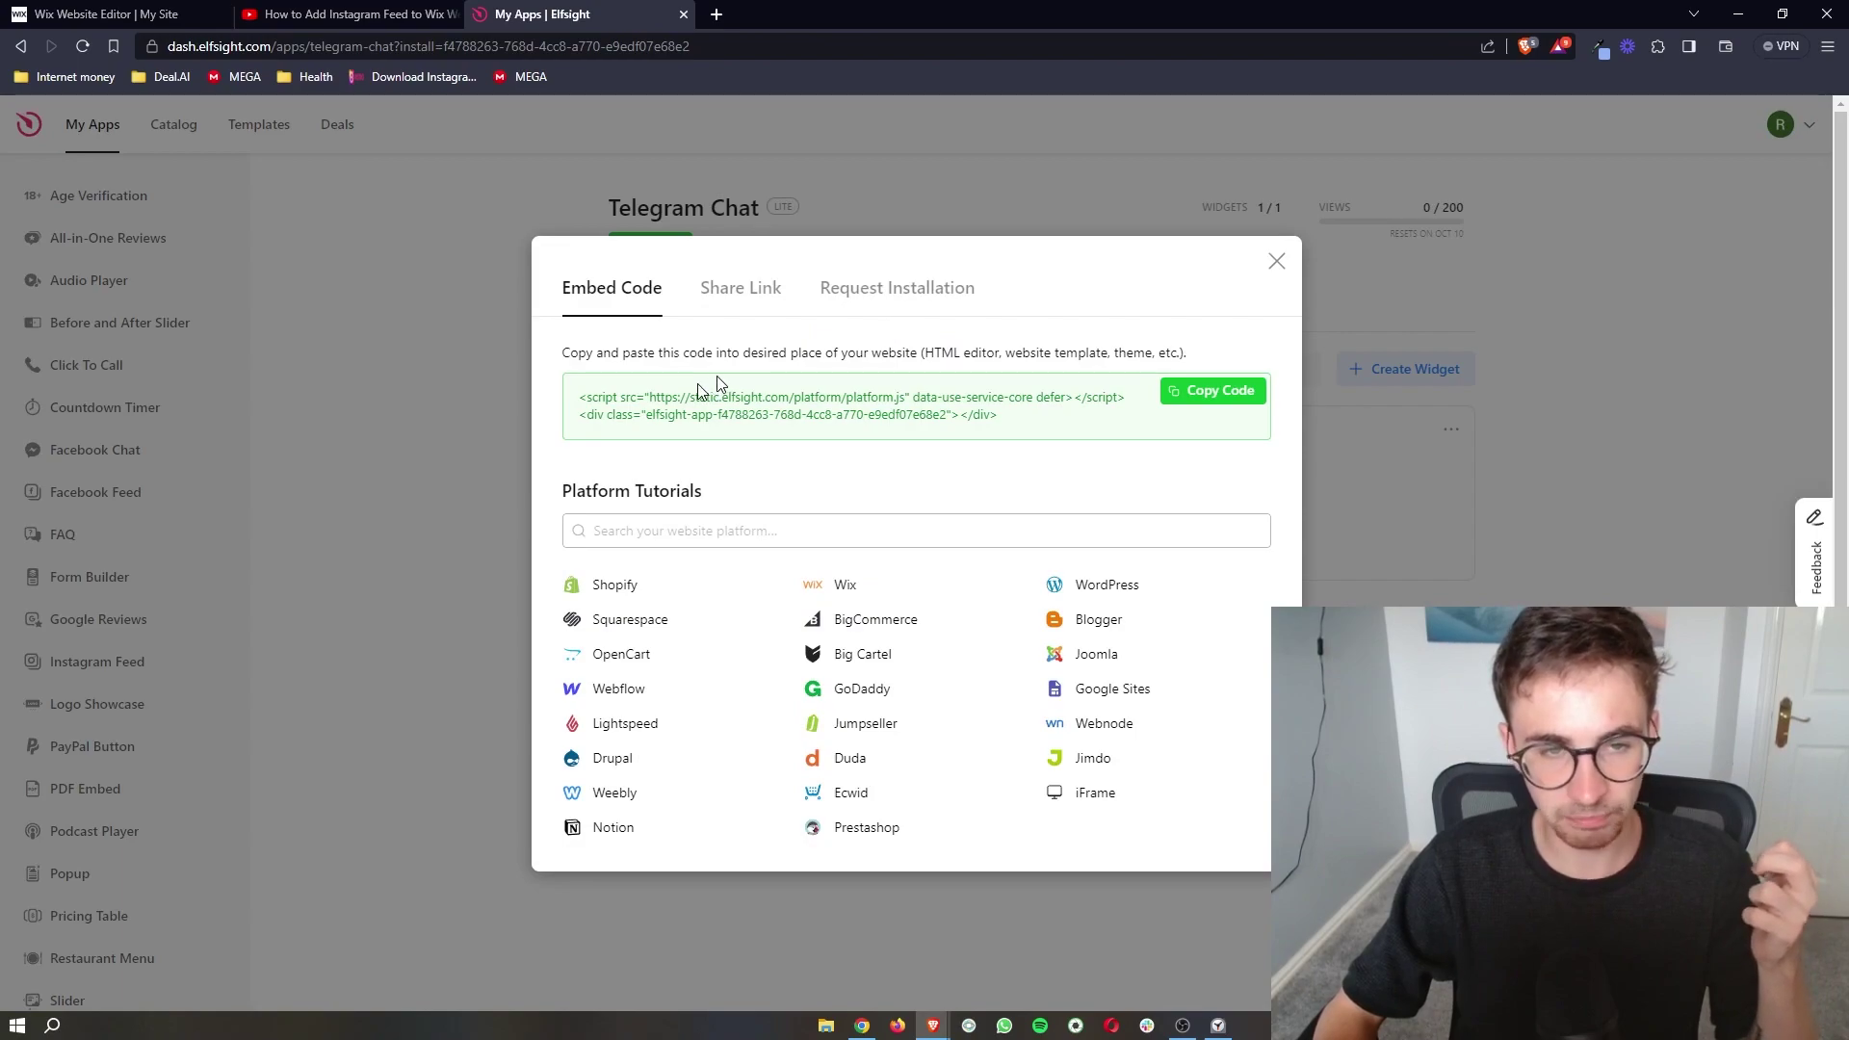
Step: Copy the Telegram Chat embed code and return to the Wix editor
left_click(1180, 402)
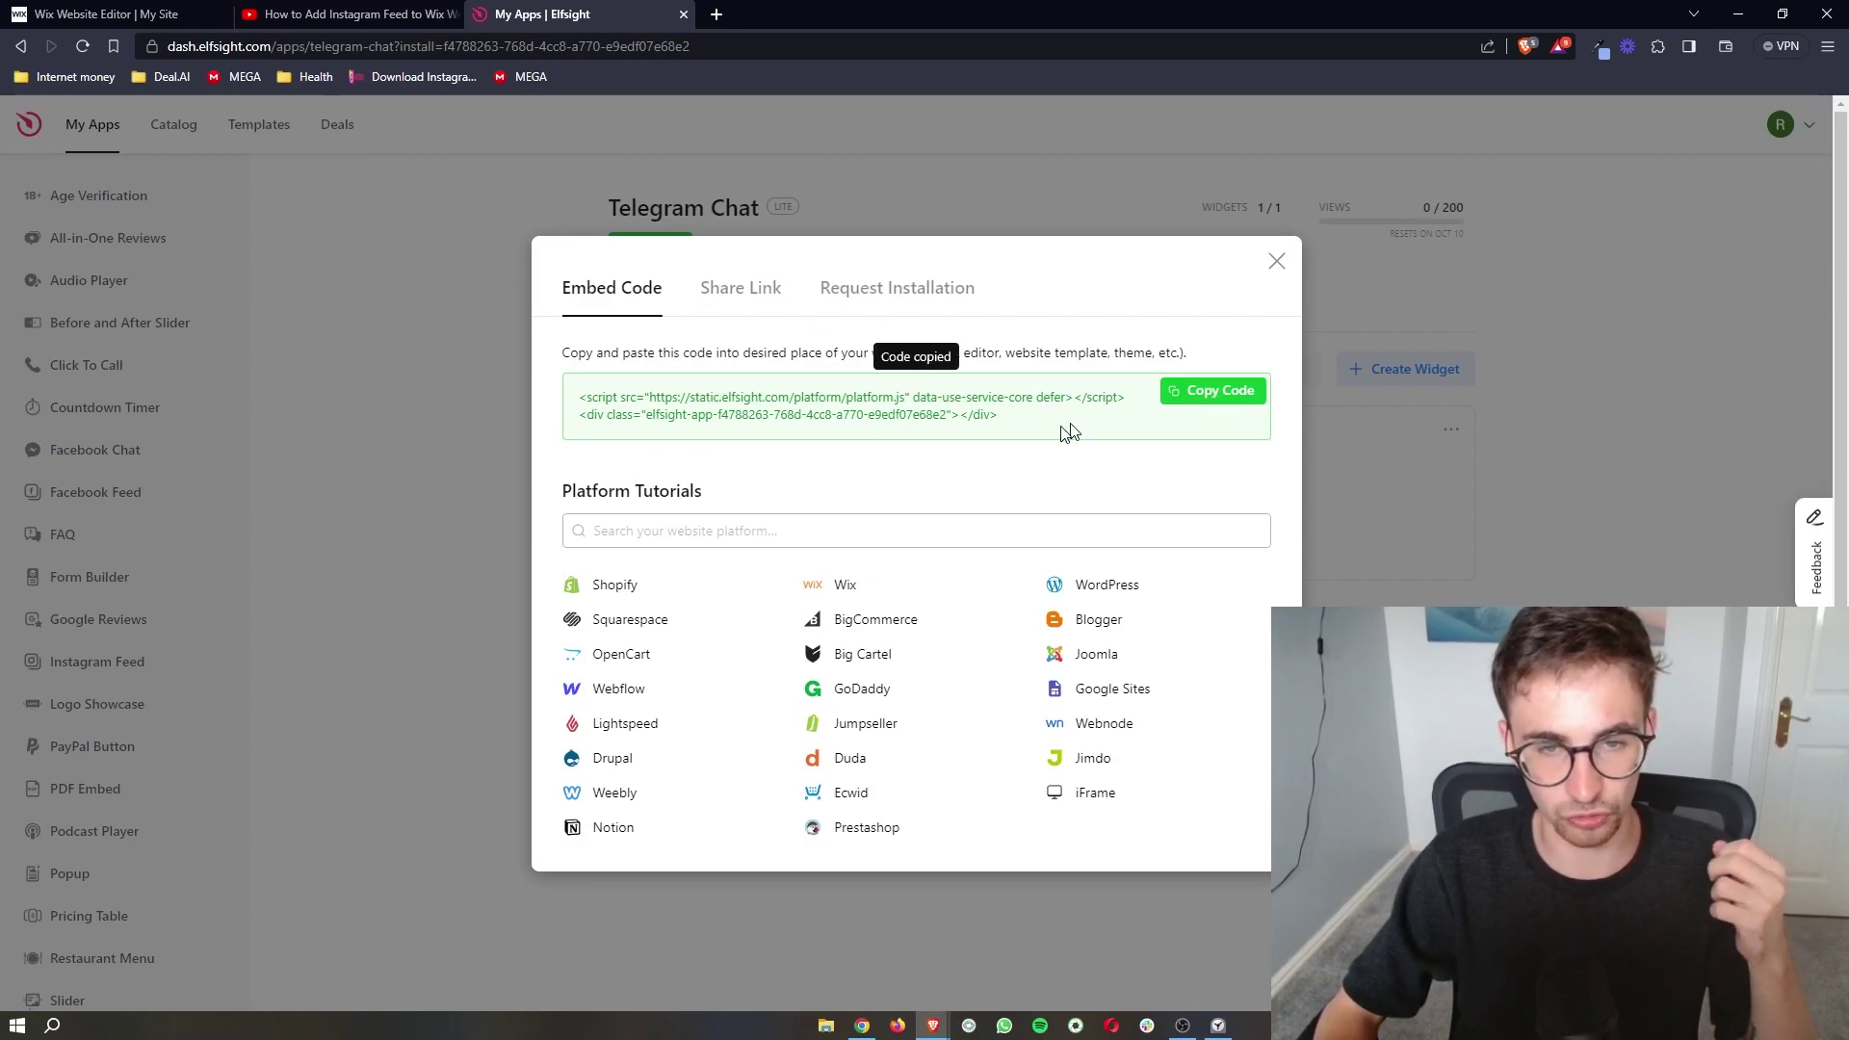
left_click(1182, 397)
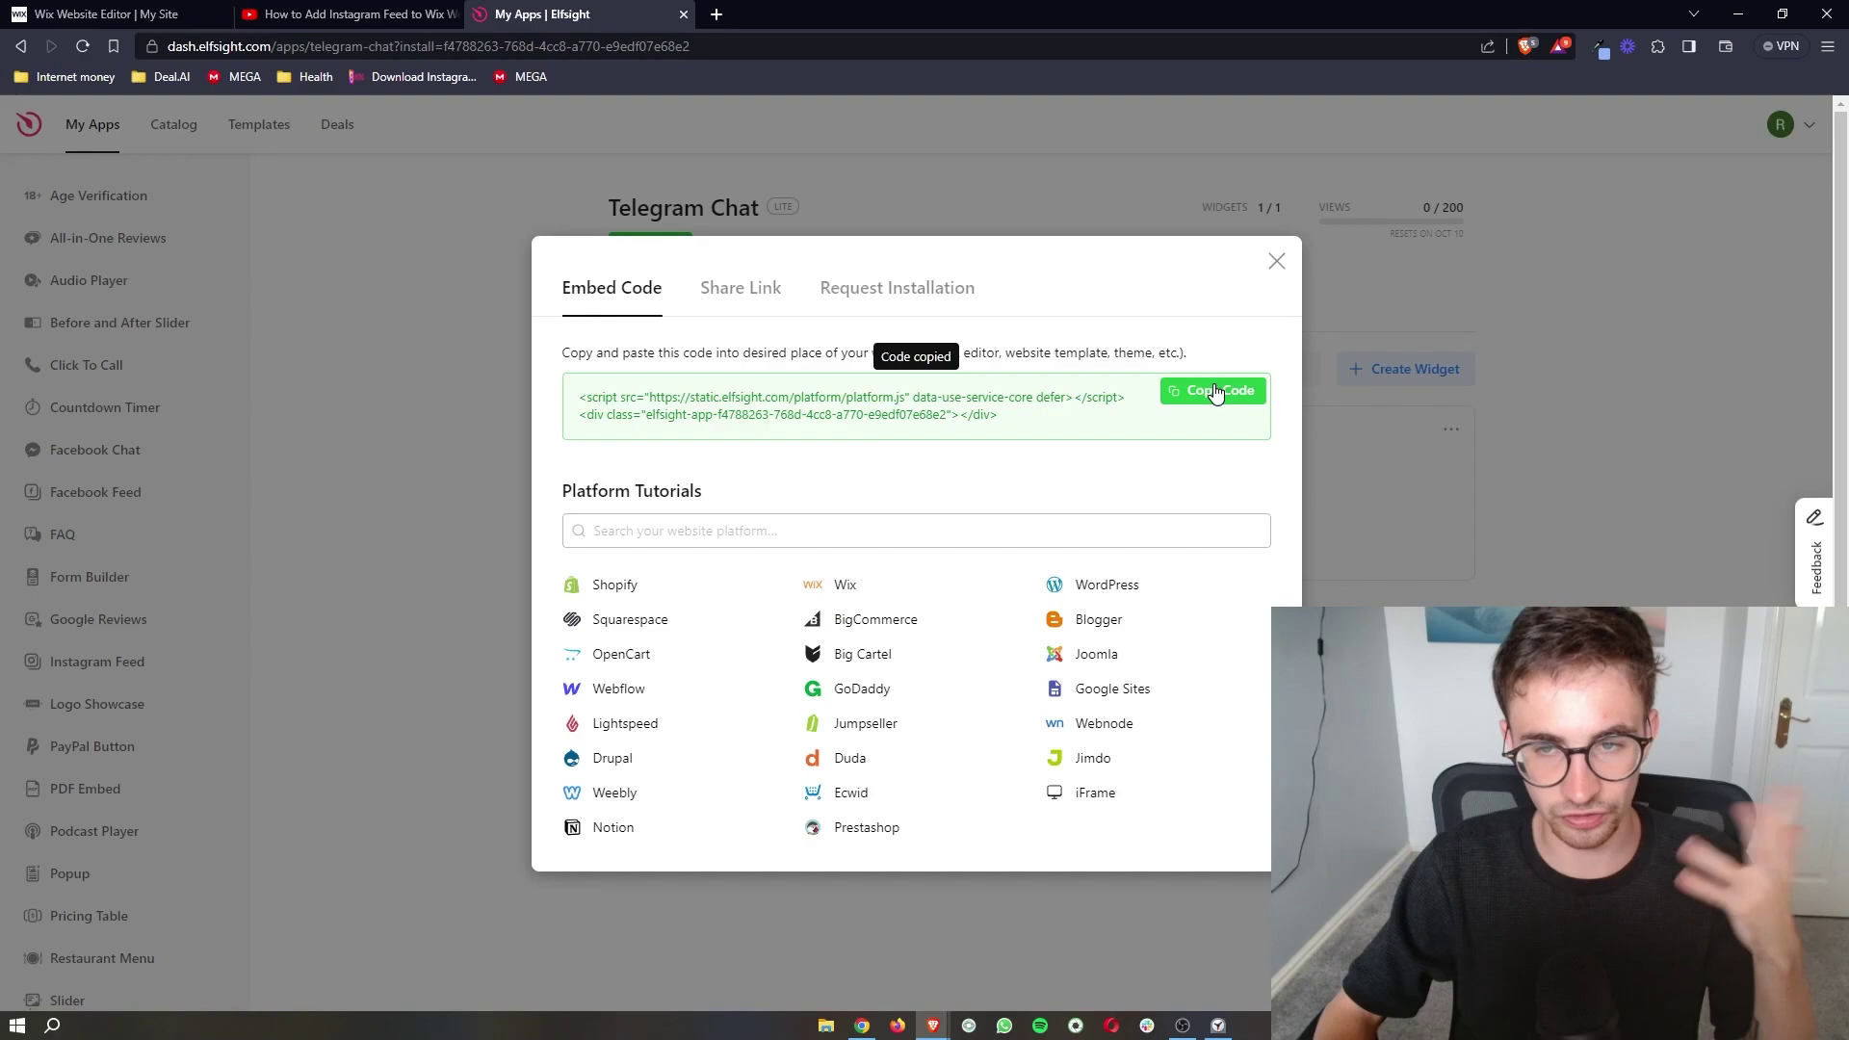
left_click(123, 12)
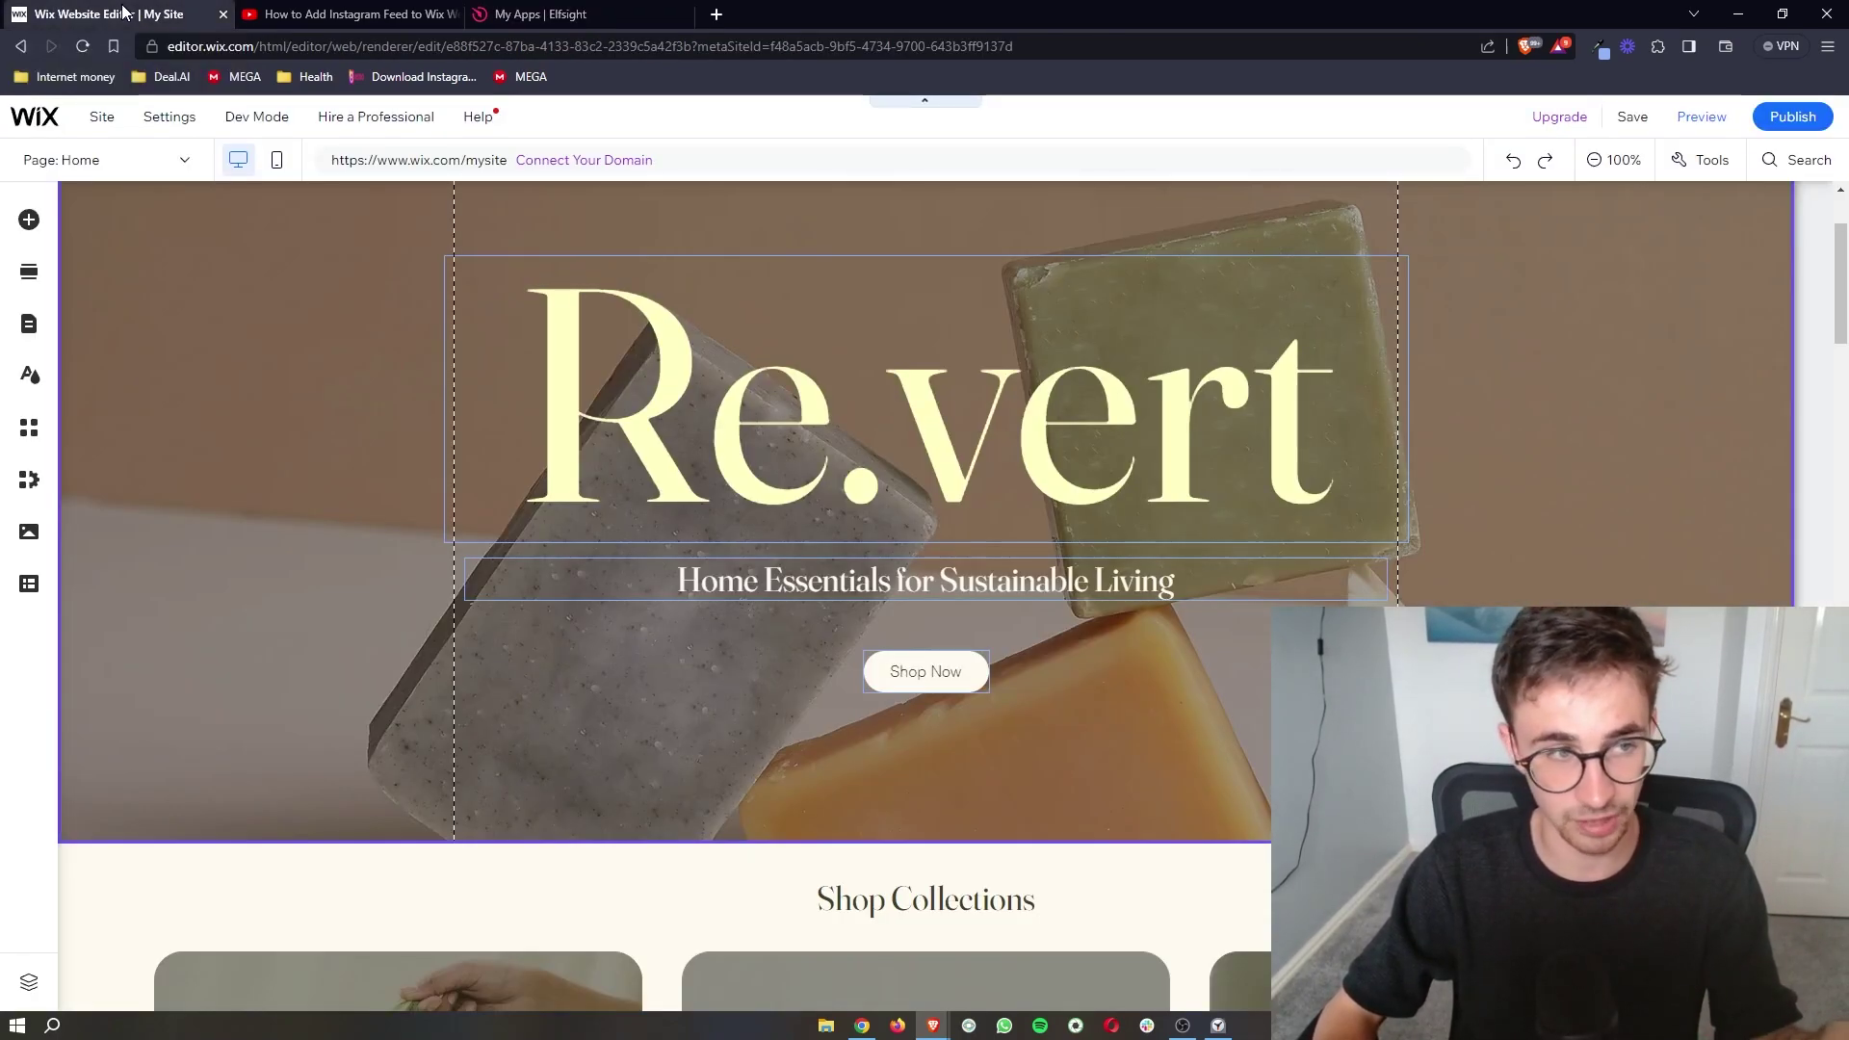
Step: Add an Embed HTML element from the Embed Code elements to the page
left_click(29, 221)
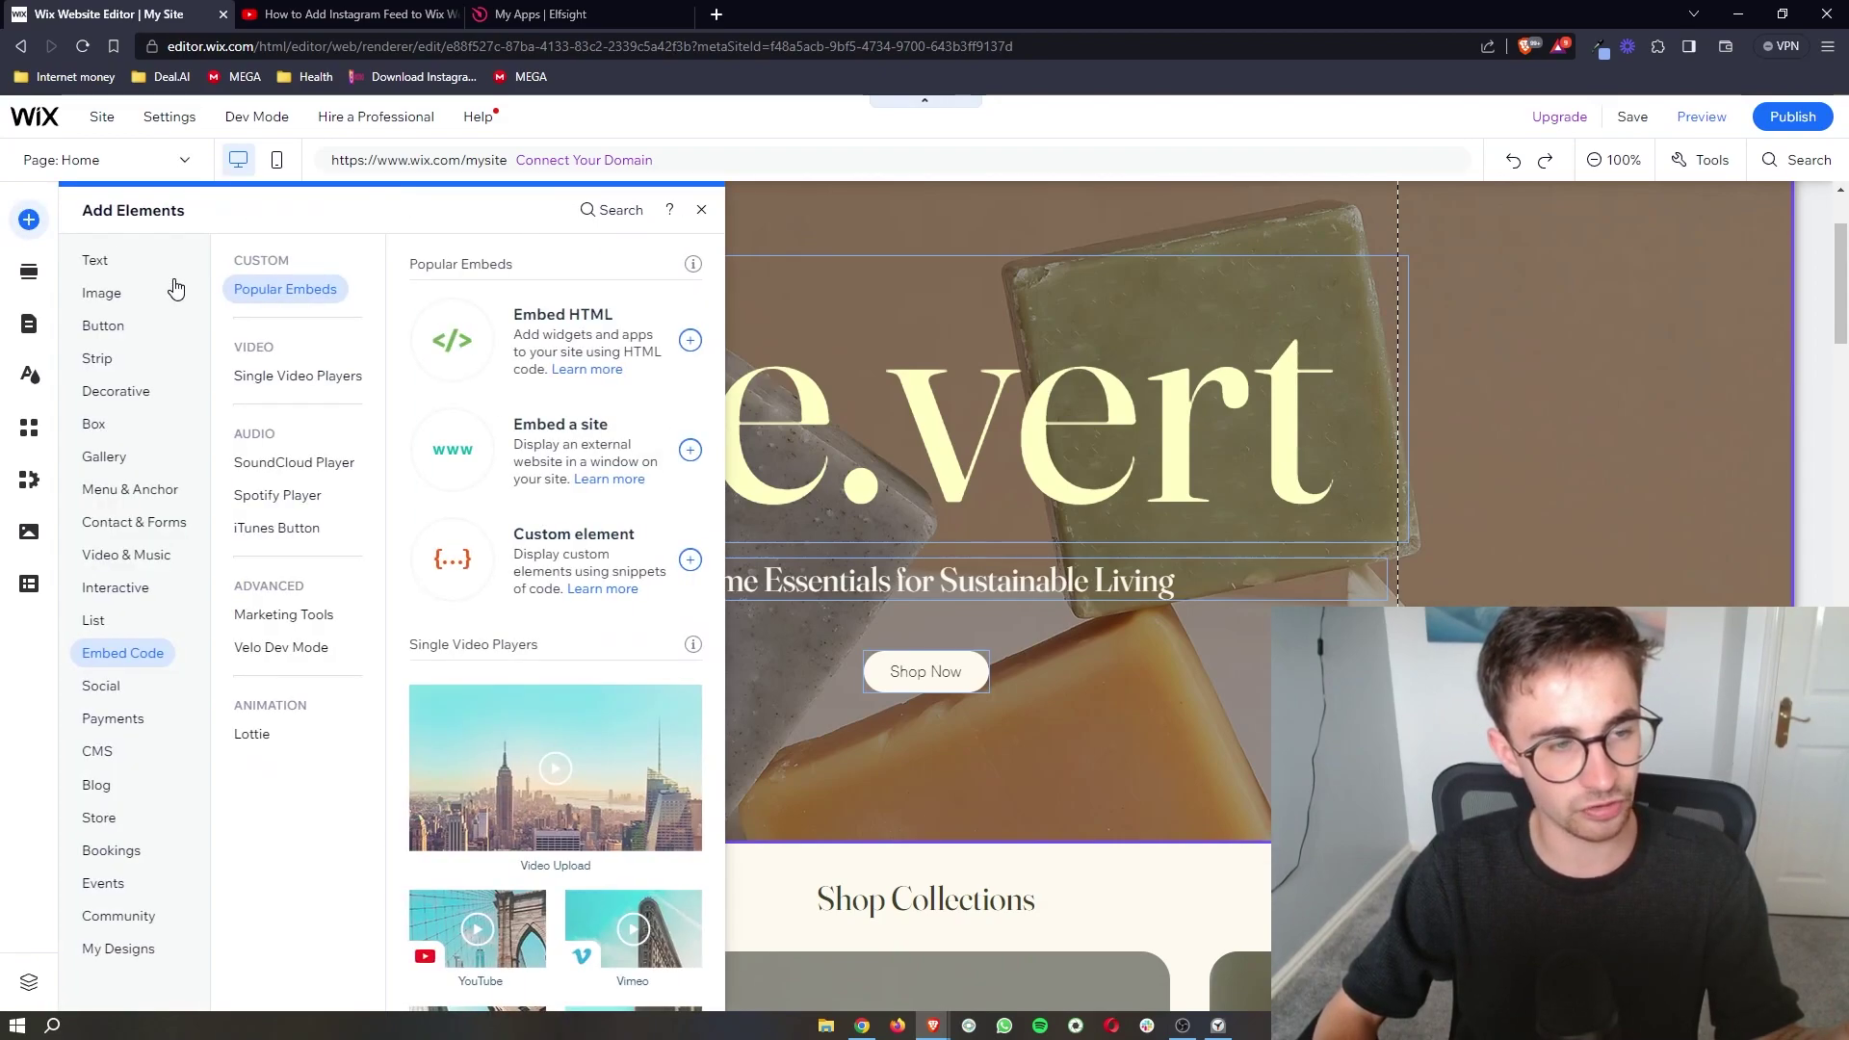
left_click(143, 554)
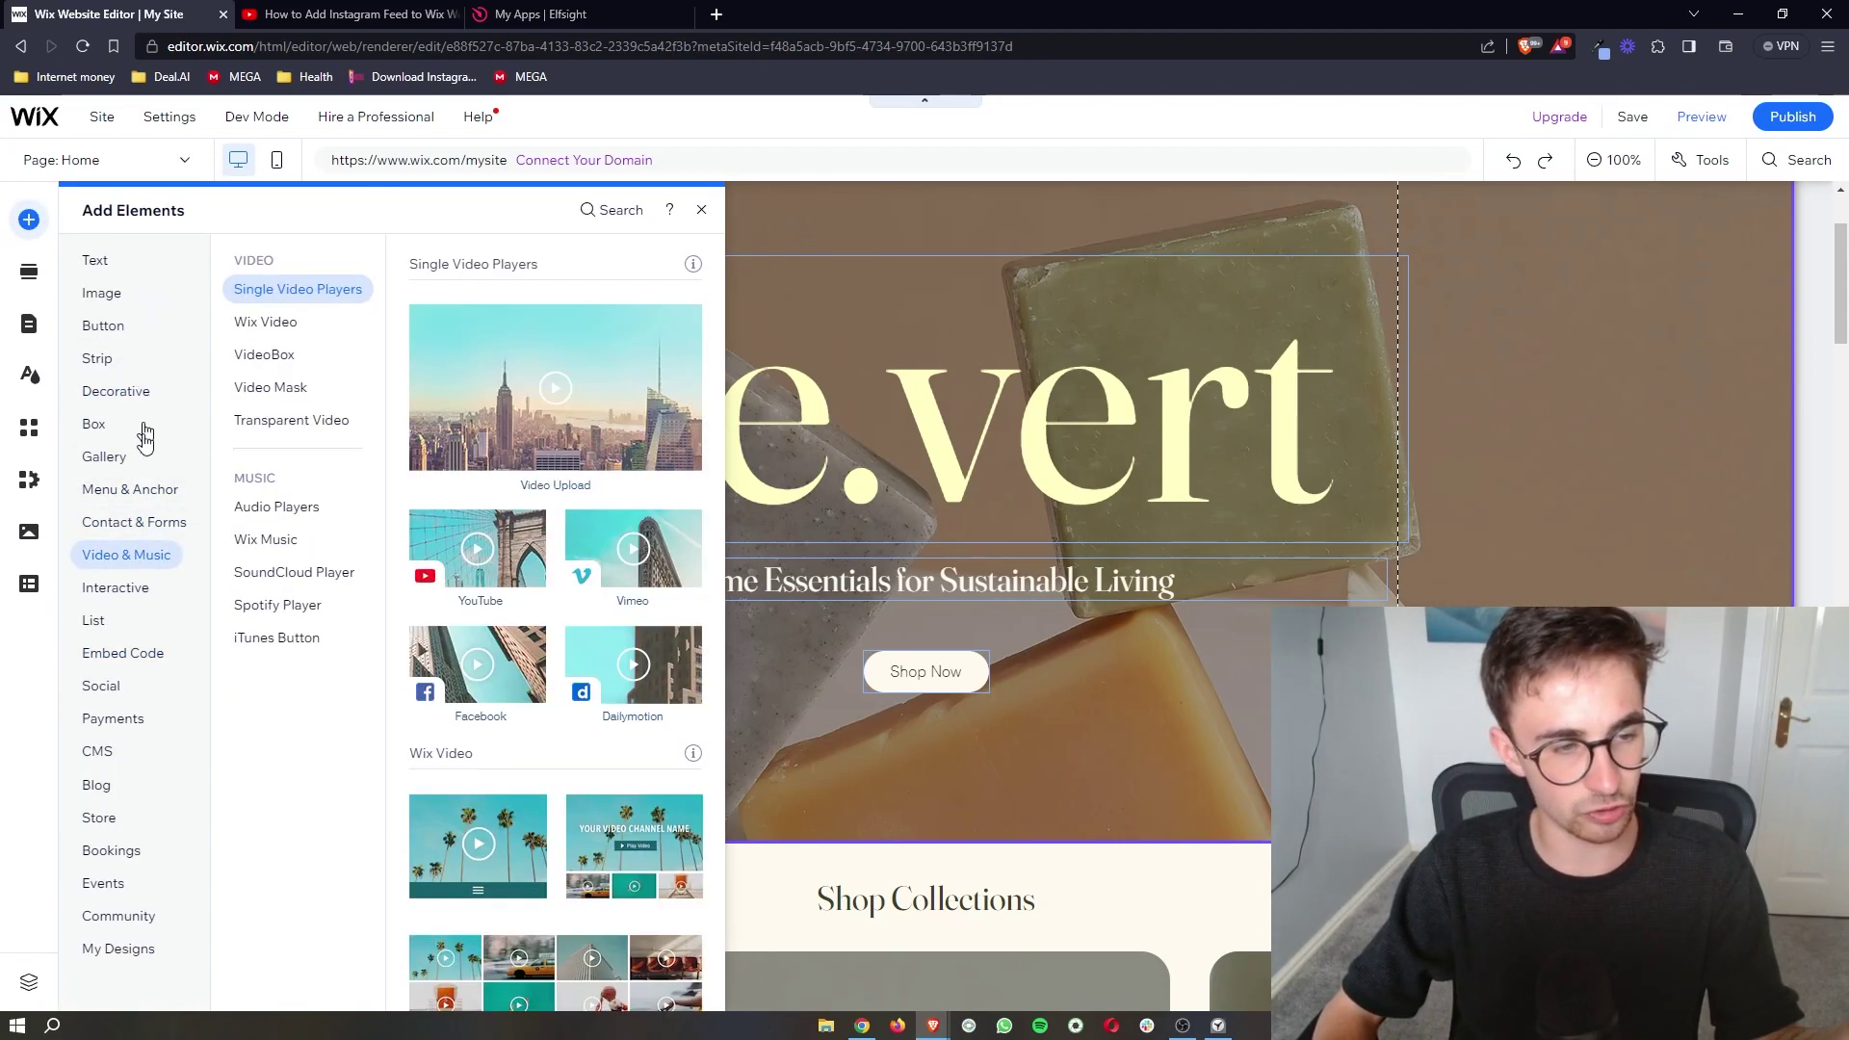
left_click(108, 657)
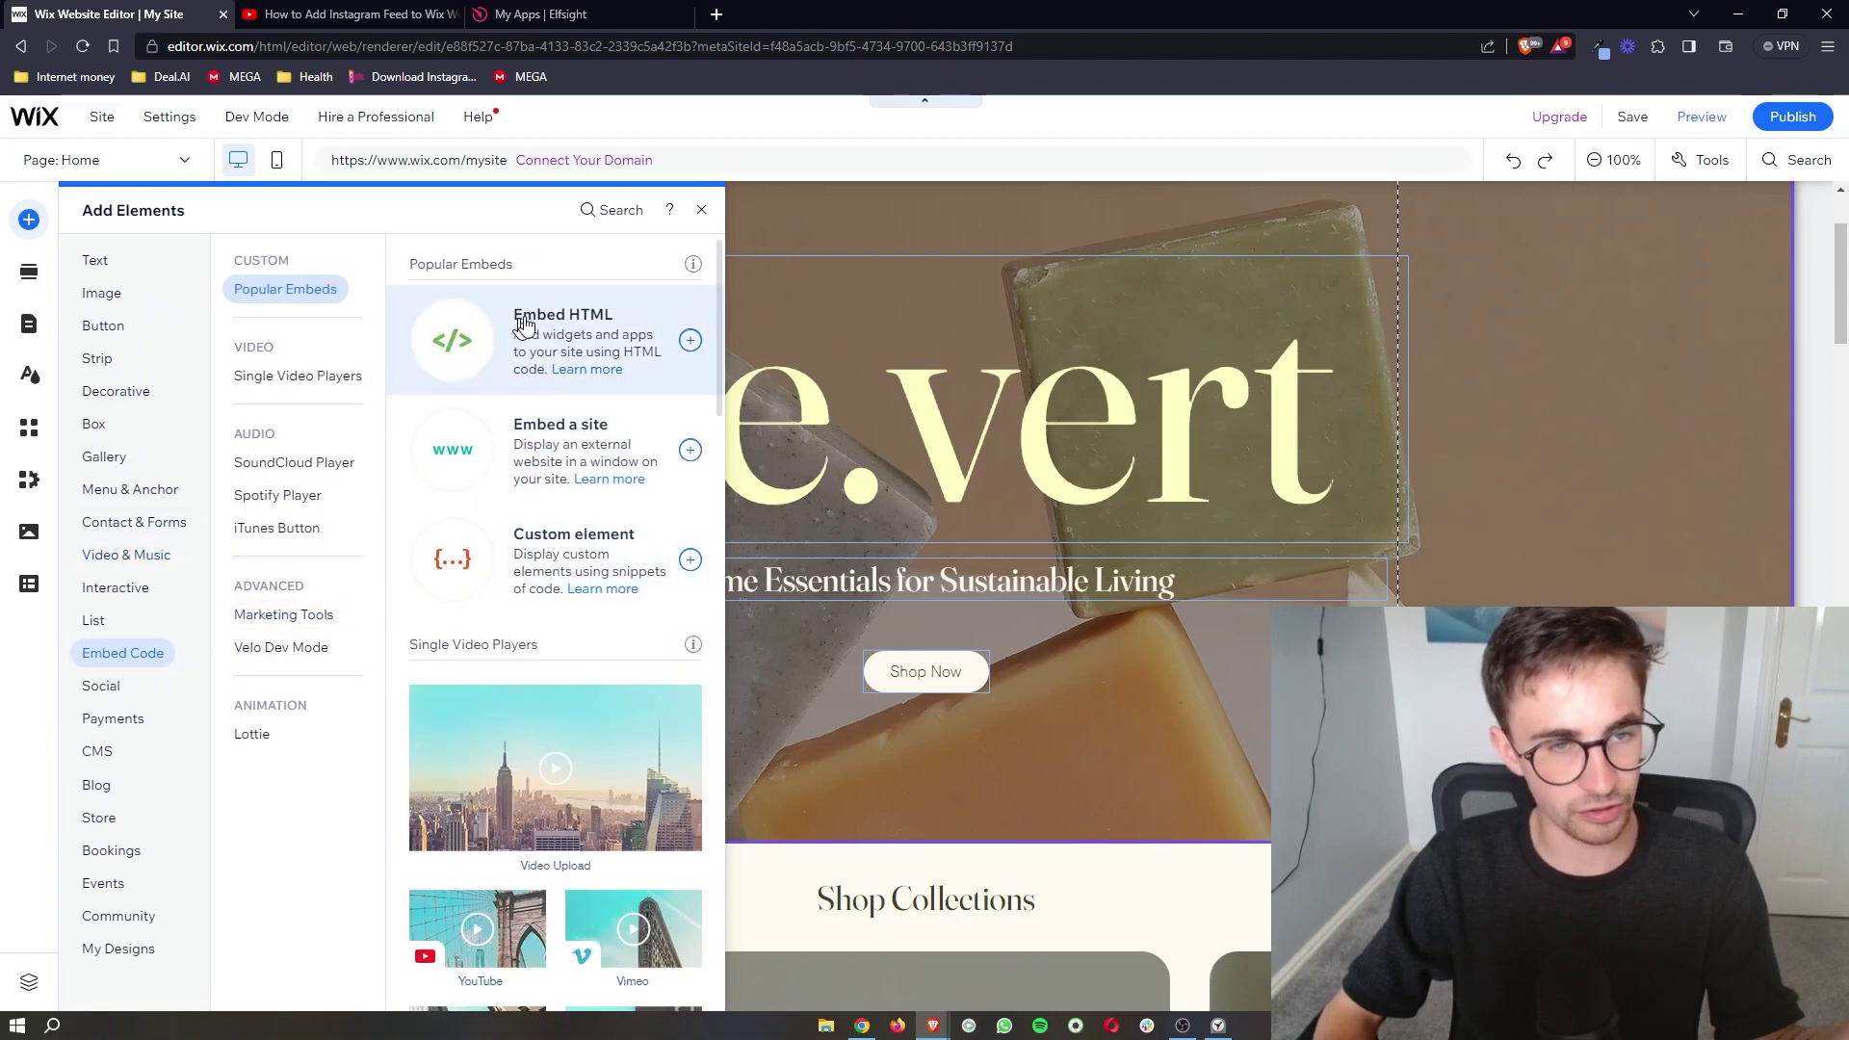
left_click(689, 342)
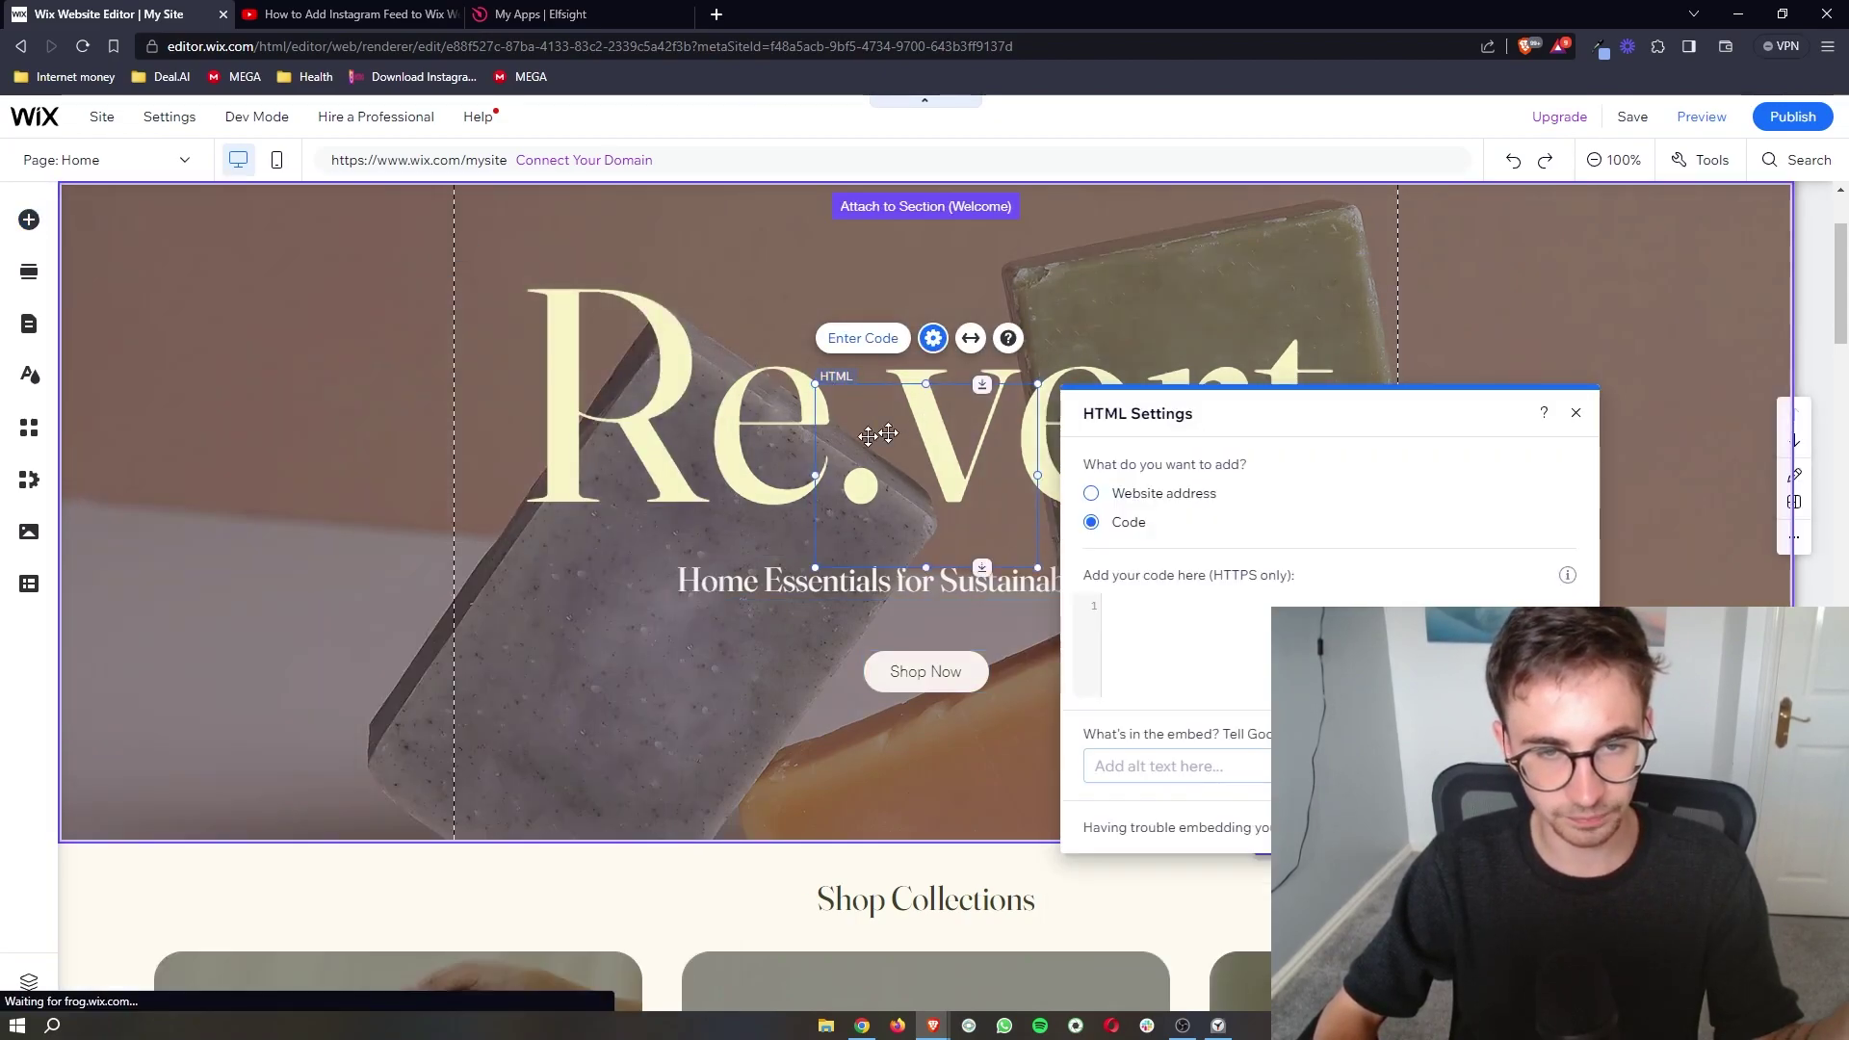
Step: Place the element lower-left in the hero and apply the pasted Elfsight code
left_click_drag(866, 429, 606, 681)
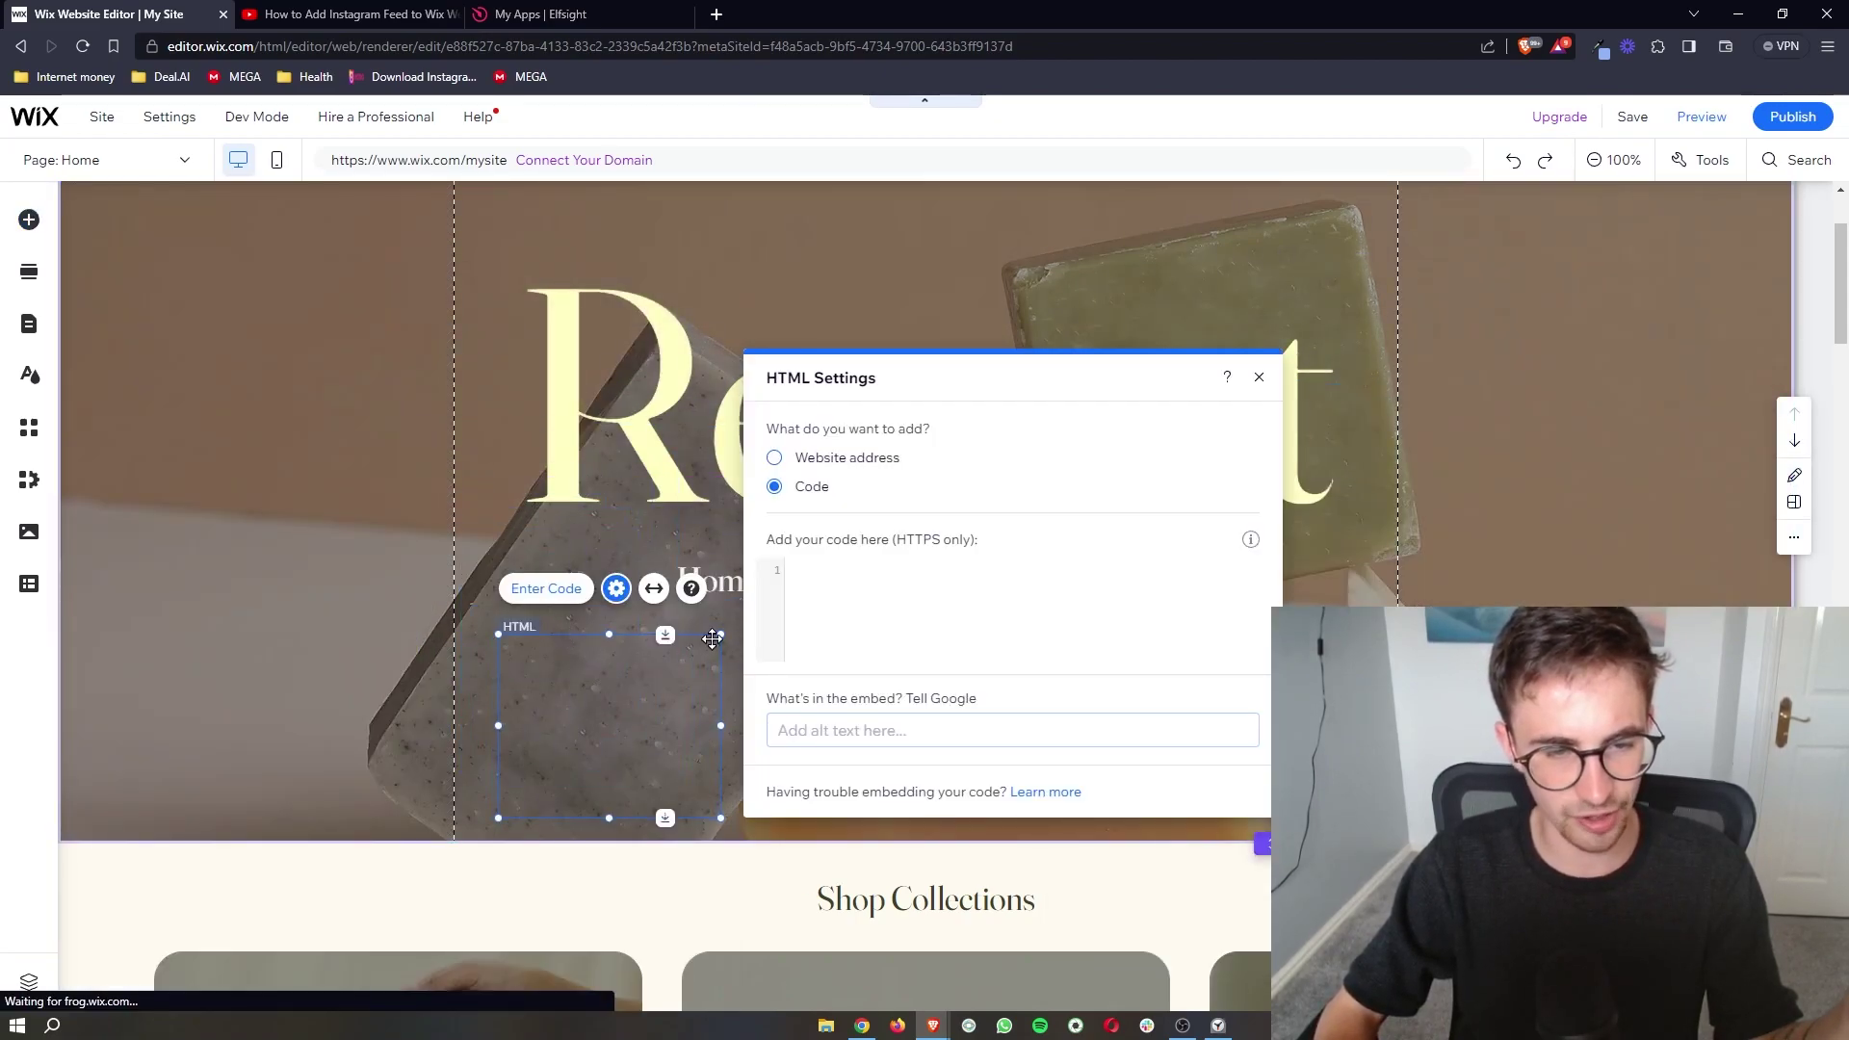
left_click(898, 632)
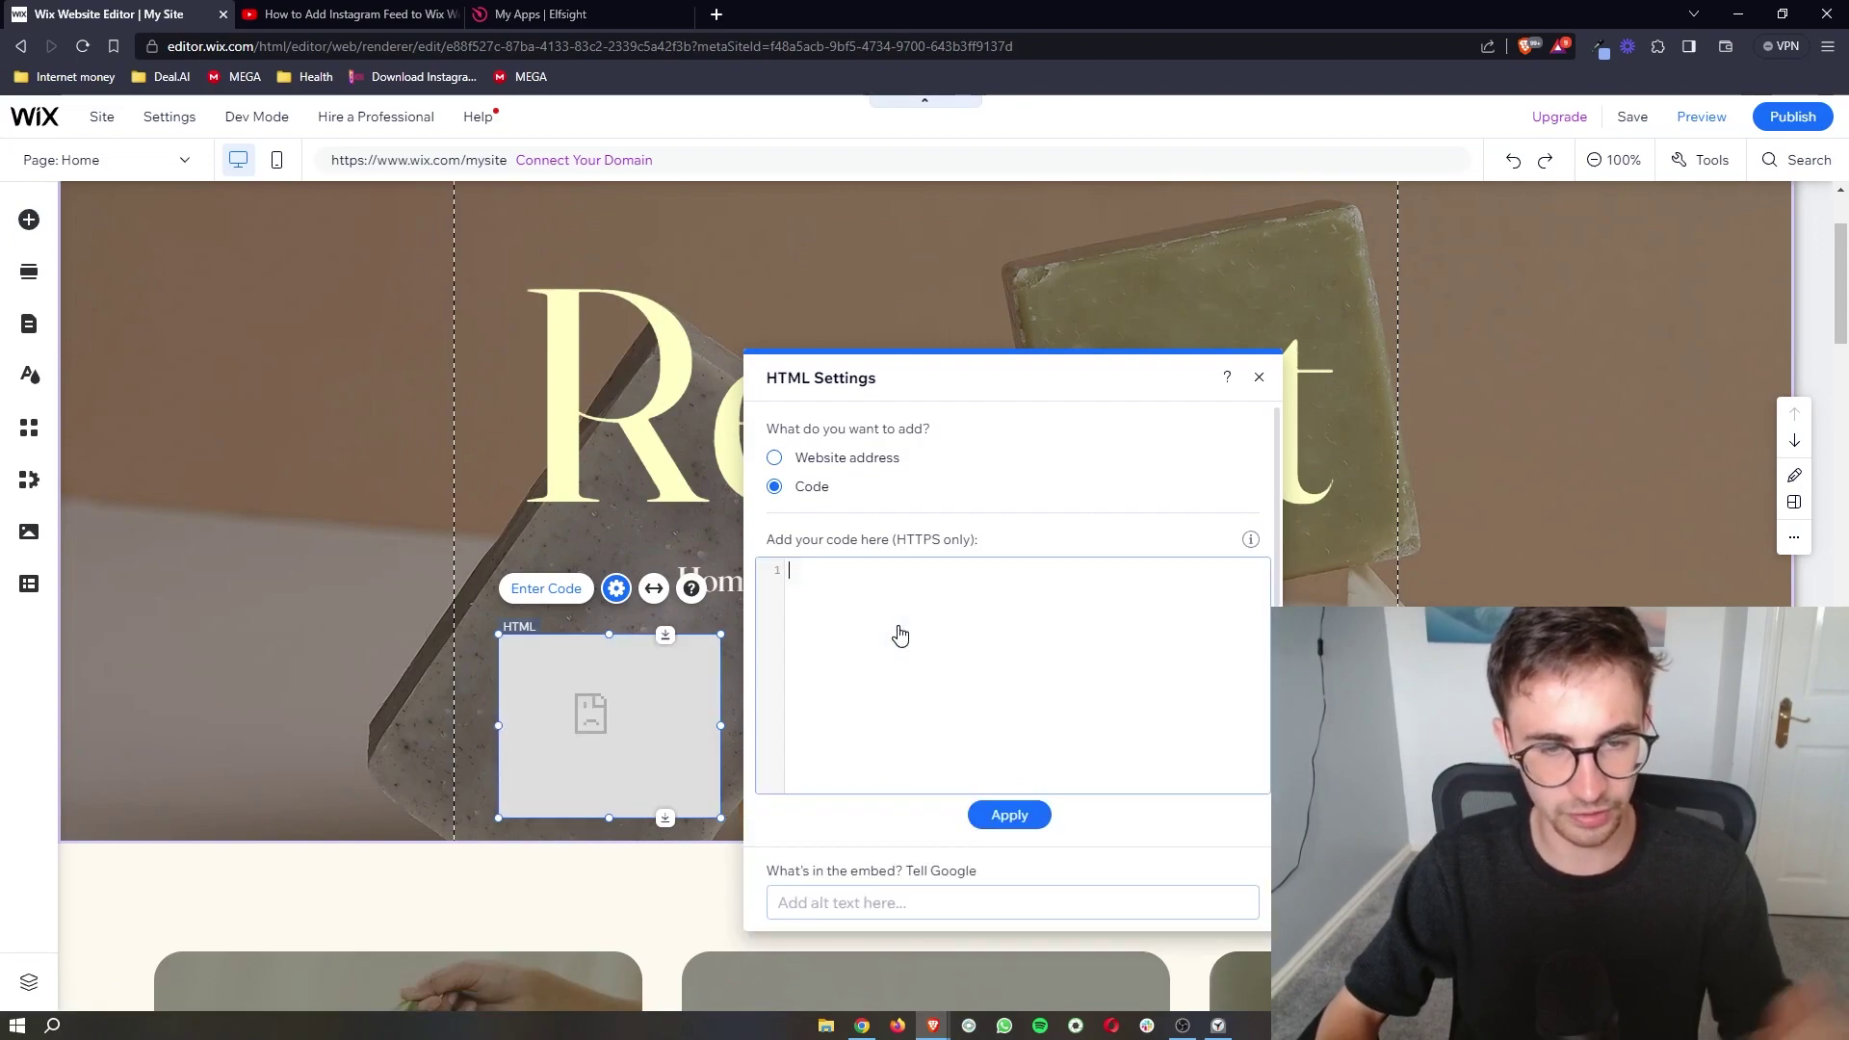
key("ctrl+v")
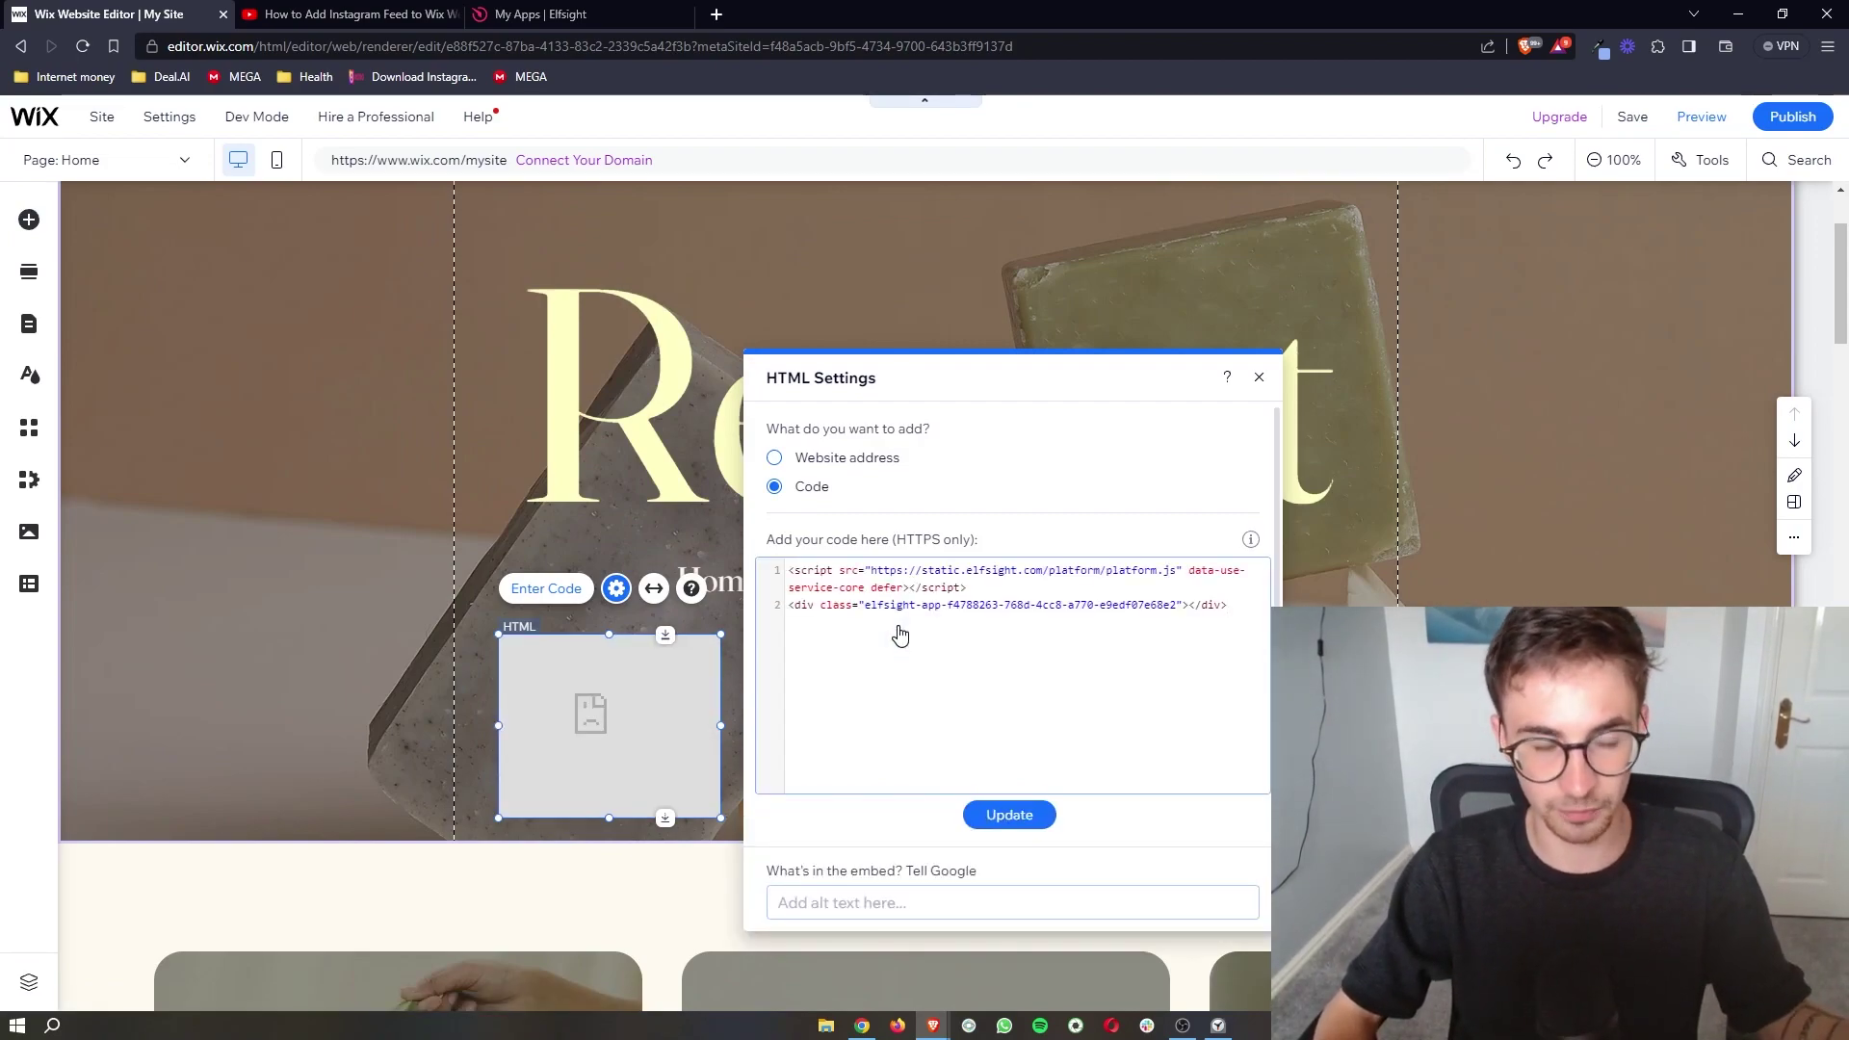
left_click(1007, 817)
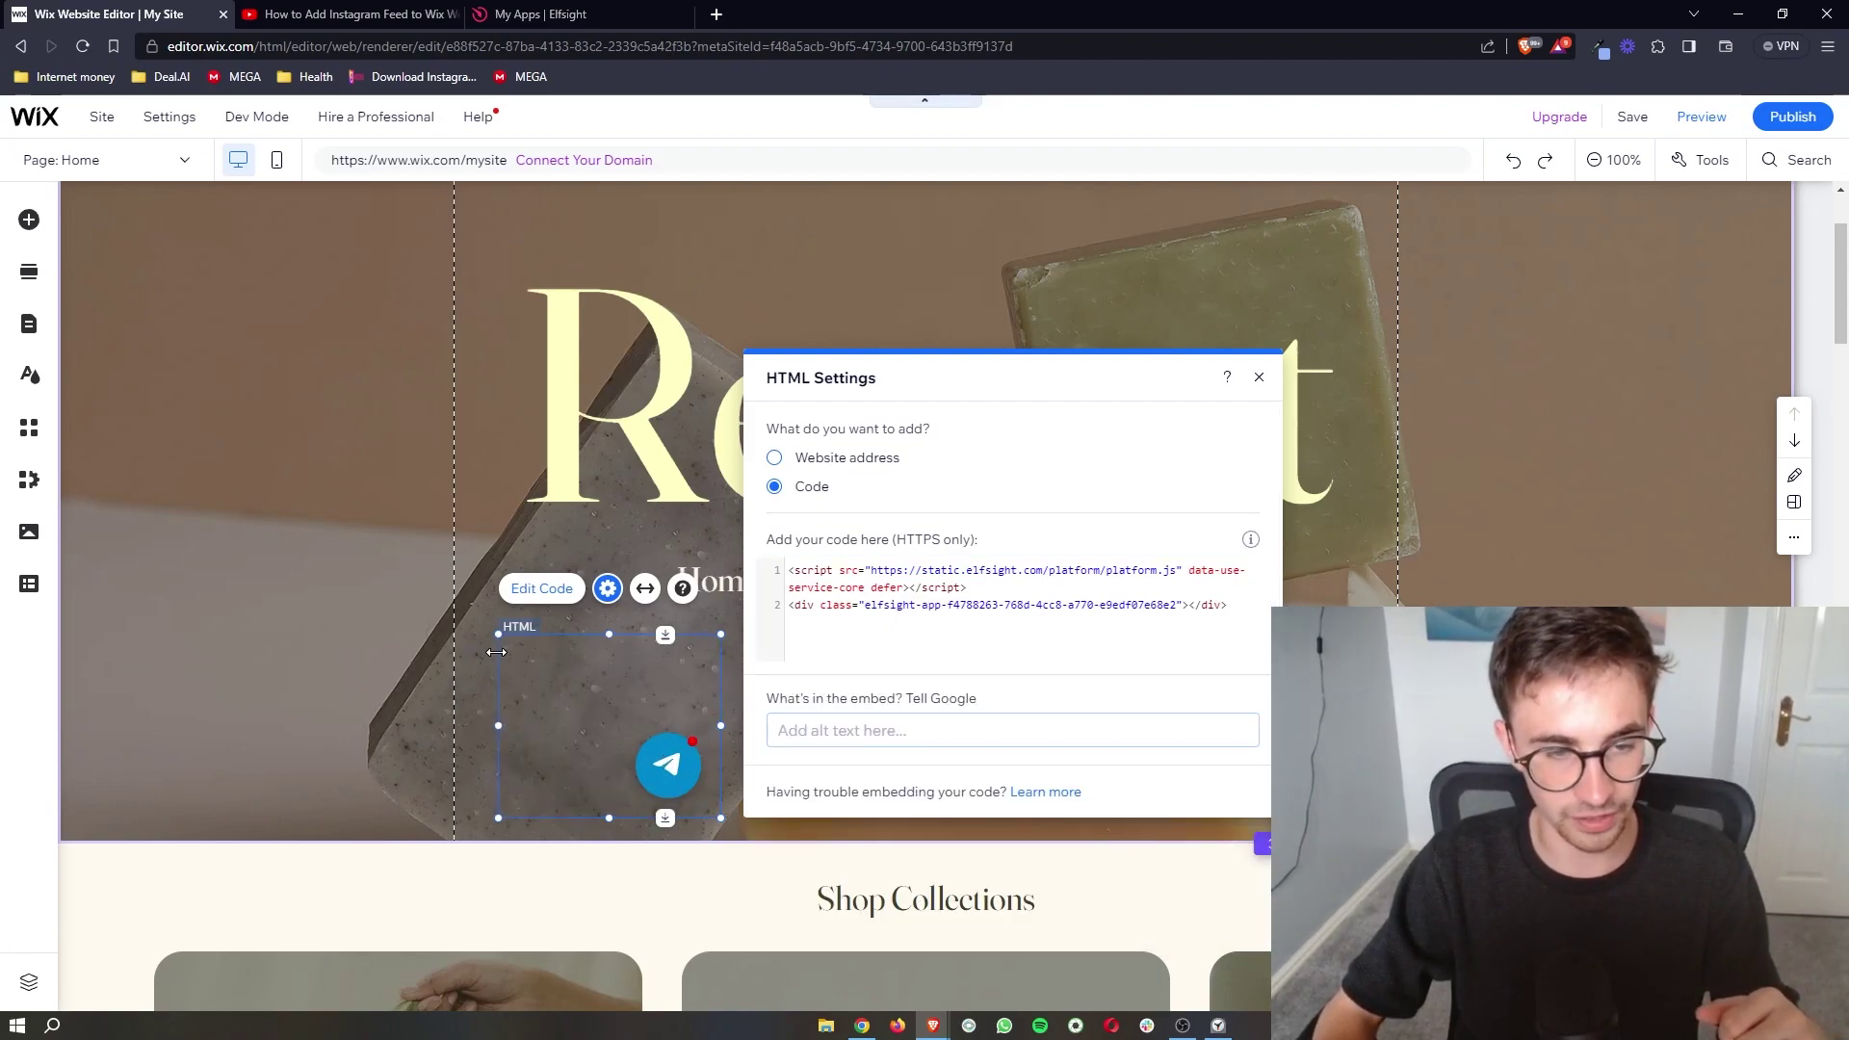
left_click(404, 560)
Step: Move the Telegram Chat HTML embed beside the Shop Now button, leaving its settings closed
left_click_drag(404, 560, 1031, 636)
double_click(367, 524)
double_click(1243, 589)
key("Escape")
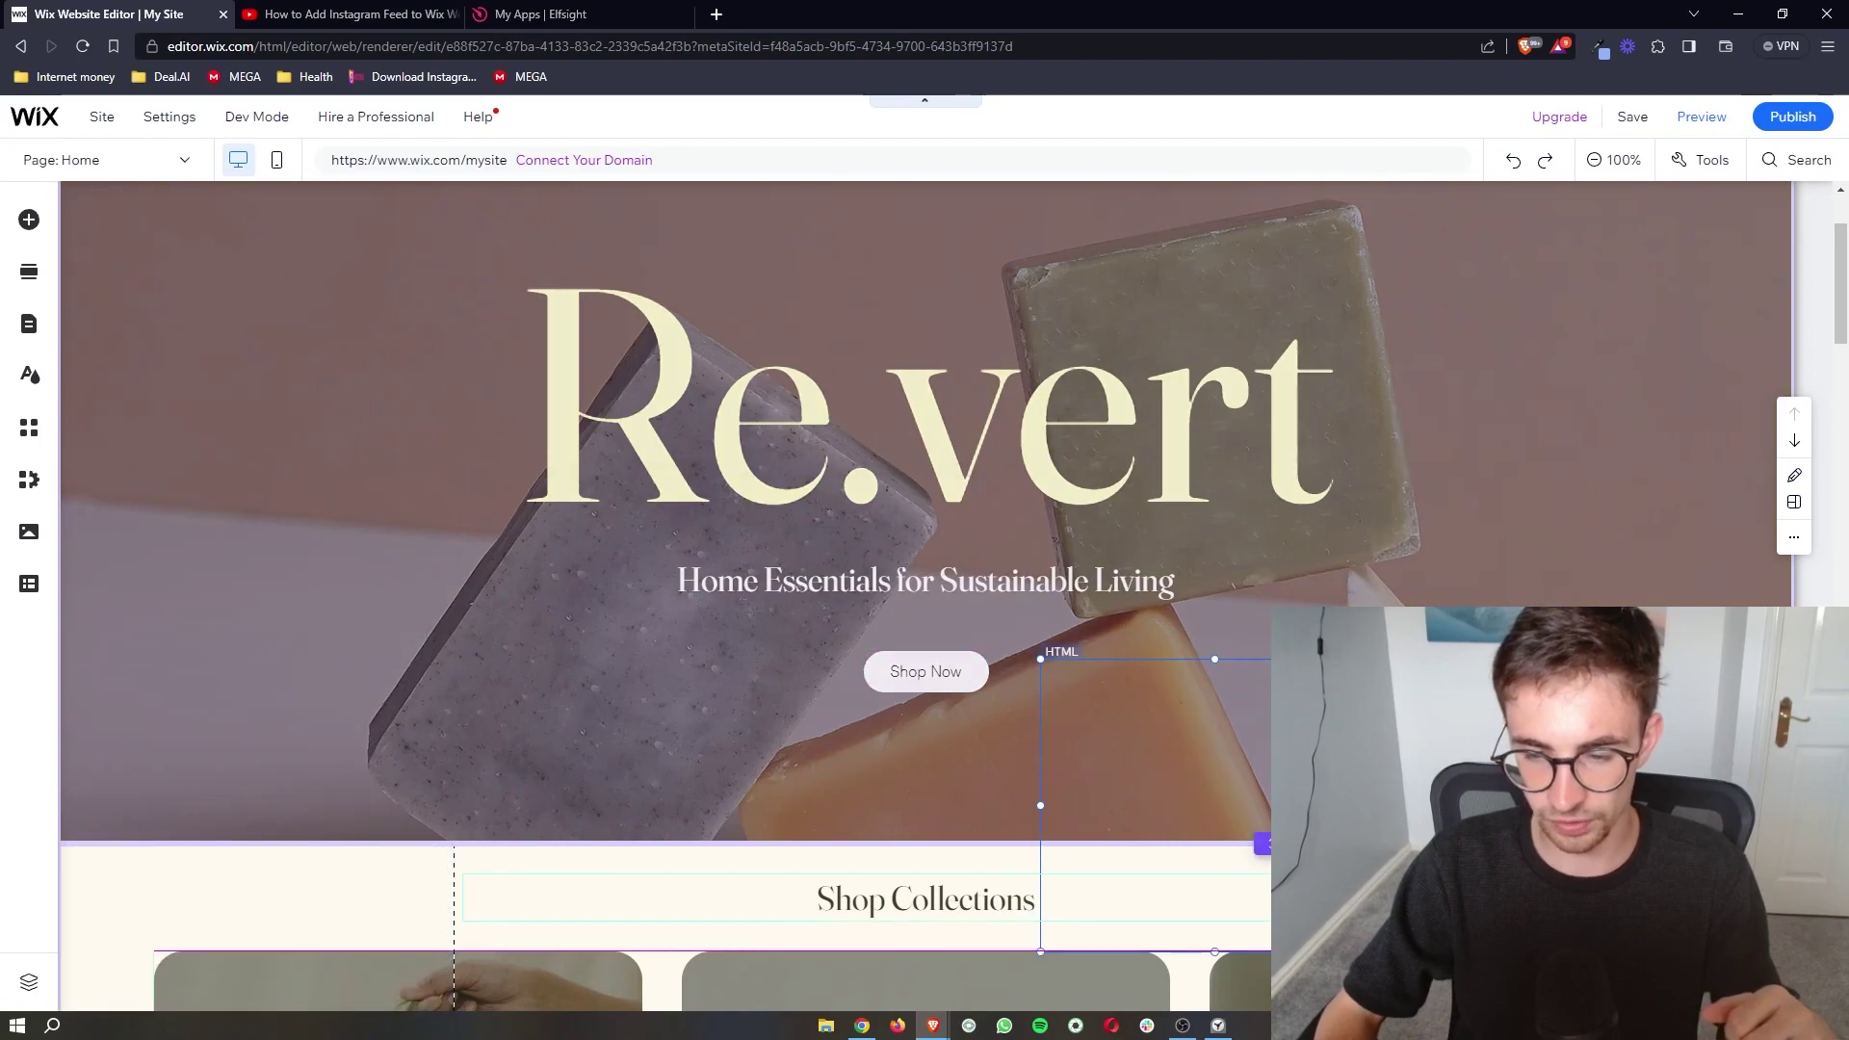
double_click(1049, 655)
key("Escape")
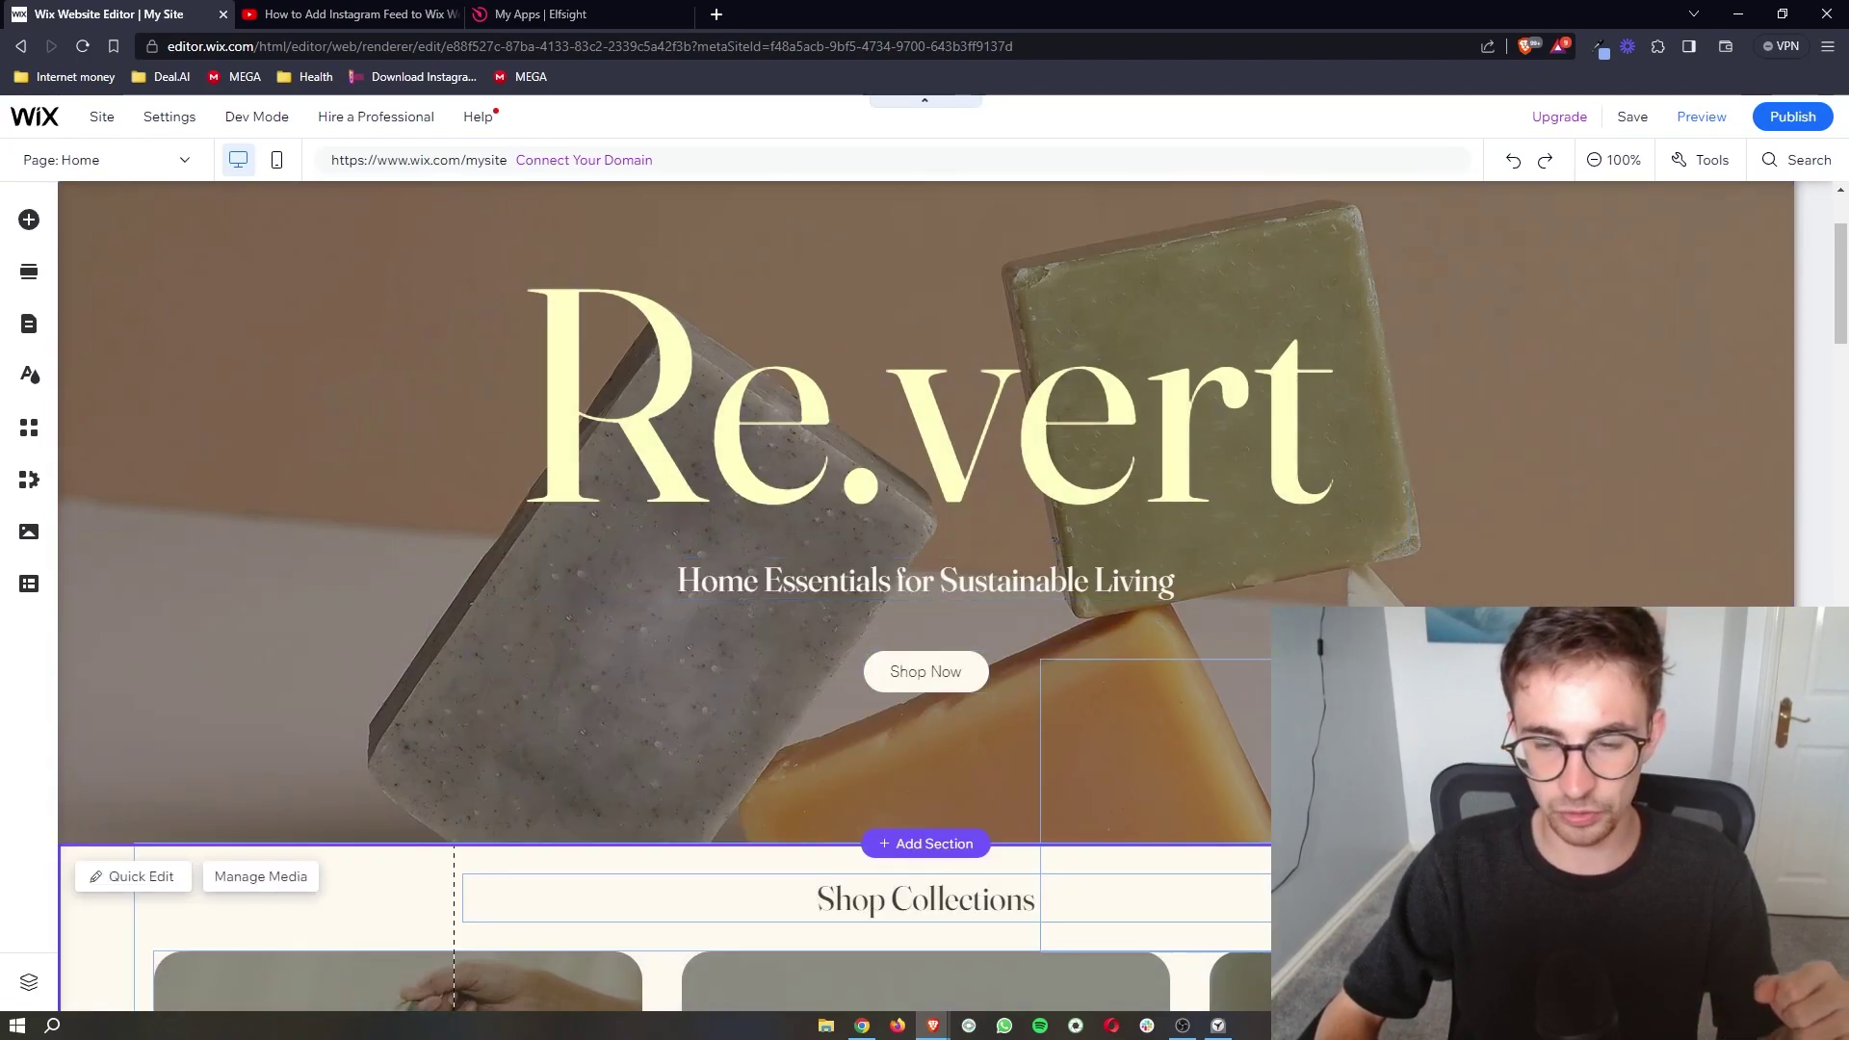
left_click(1155, 771)
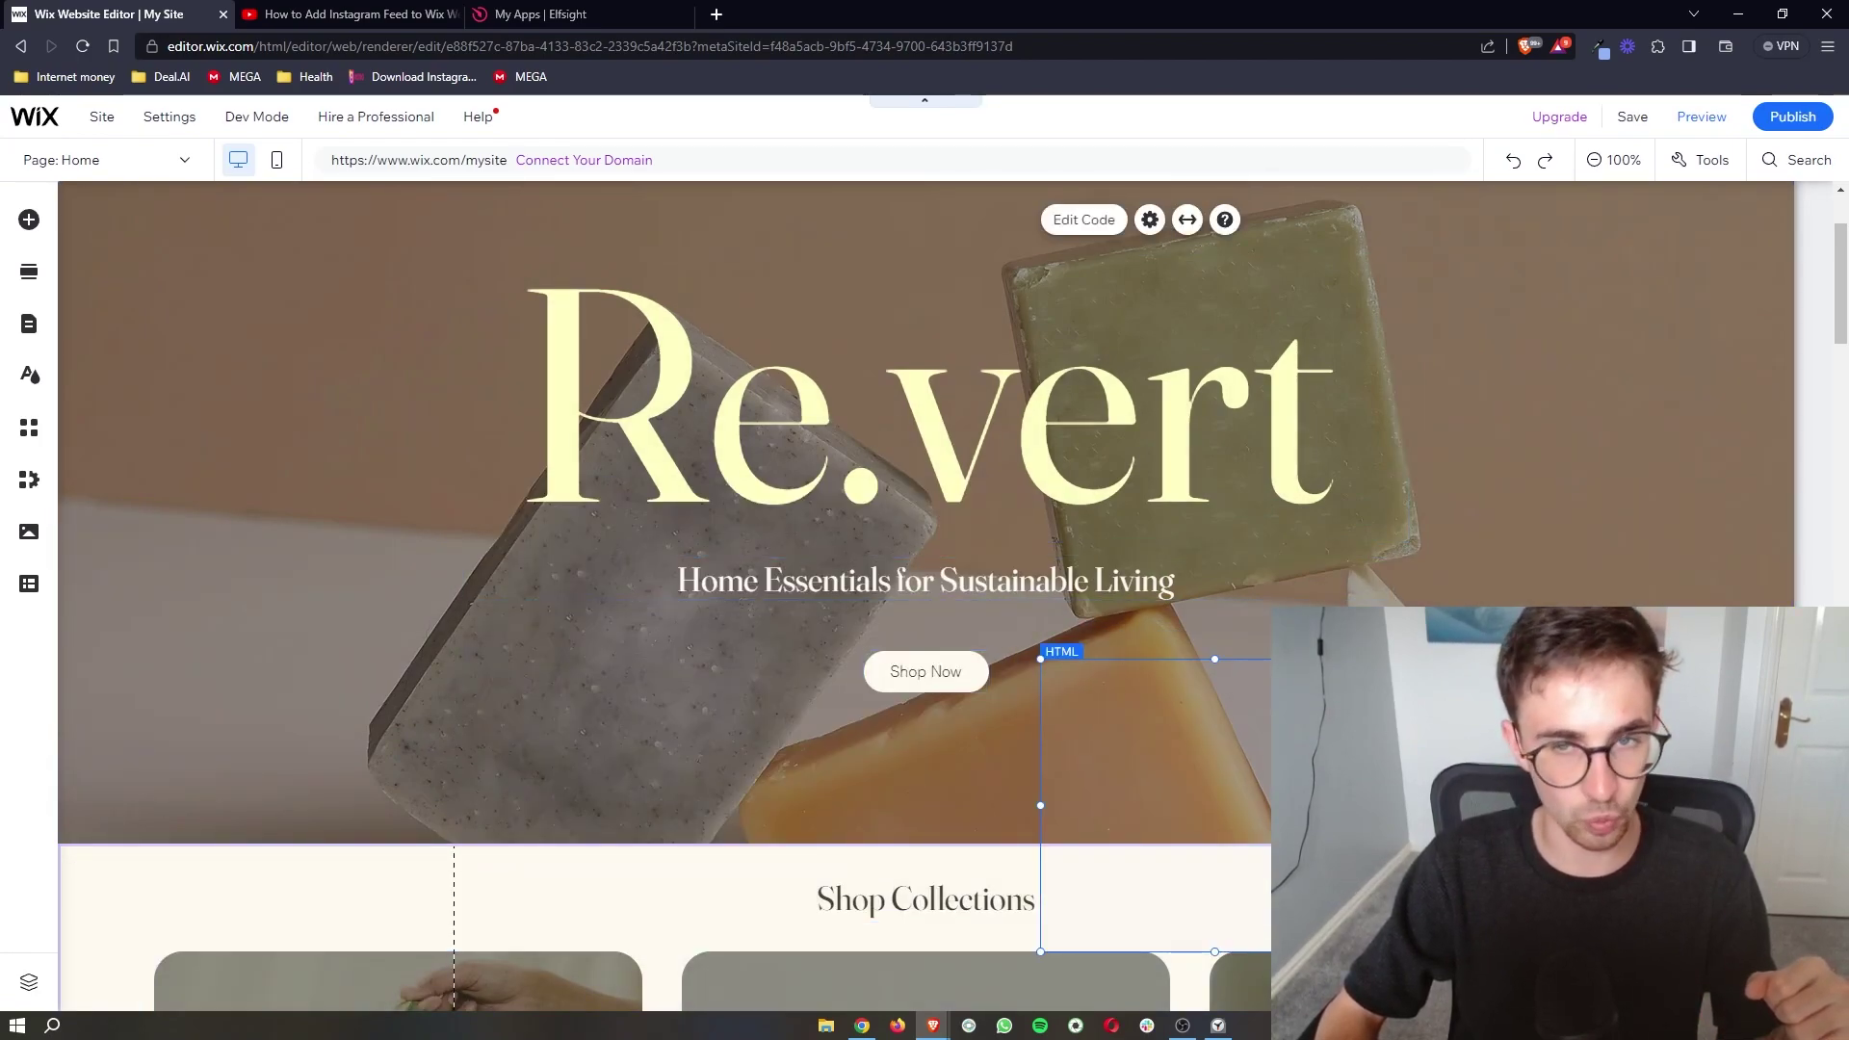